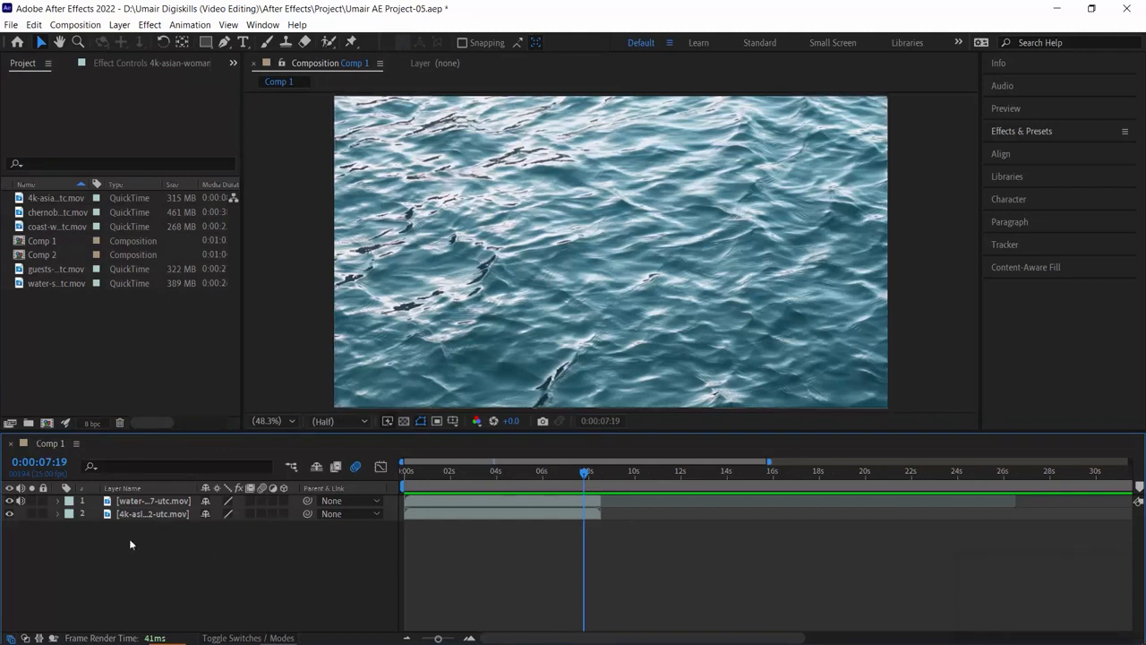
# Step: Scrub through both clips in Comp 1, briefly hiding the water-surface layer to view the clip beneath it
pyautogui.moveTo(428, 485); pyautogui.dragTo(550, 473)
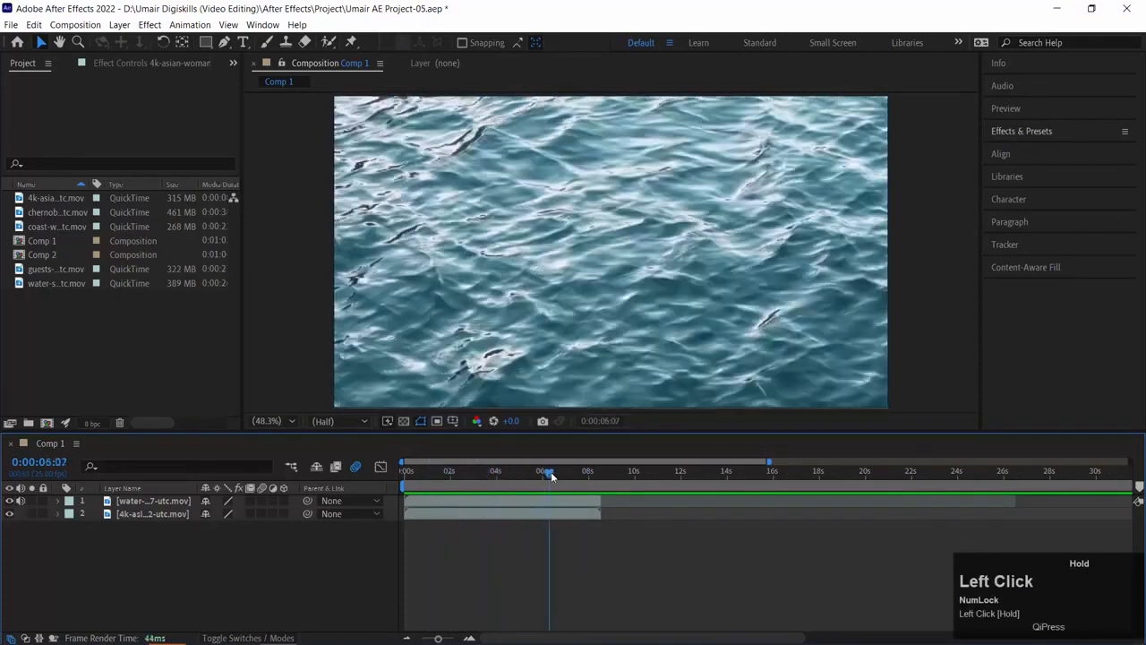
pyautogui.click(8, 503)
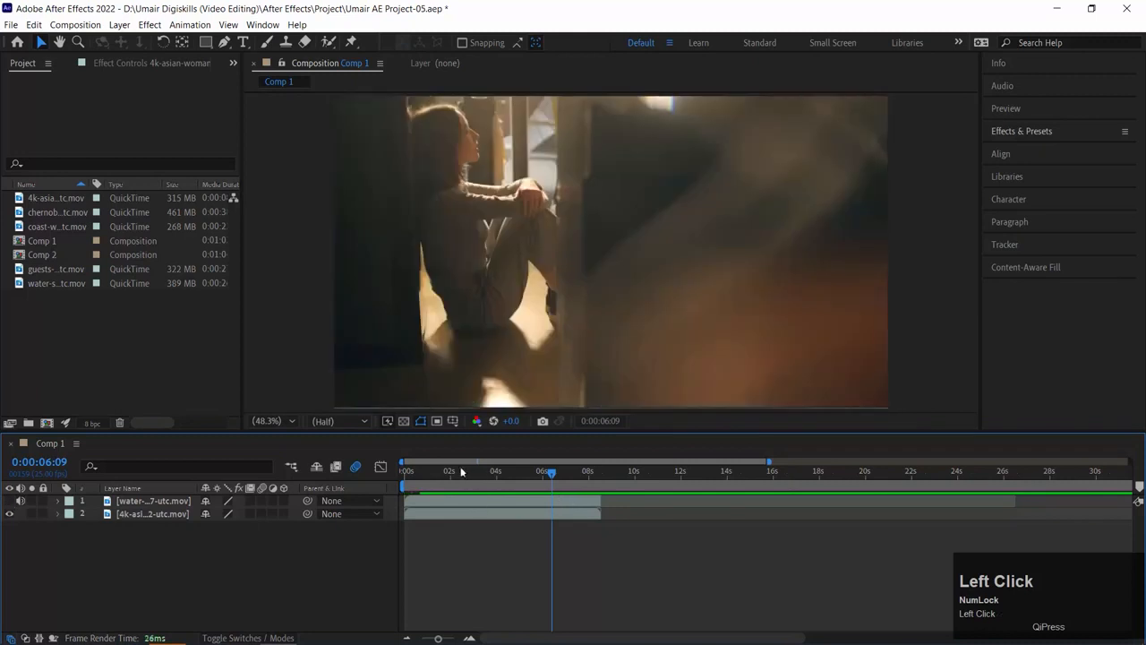
pyautogui.moveTo(421, 469); pyautogui.dragTo(333, 467)
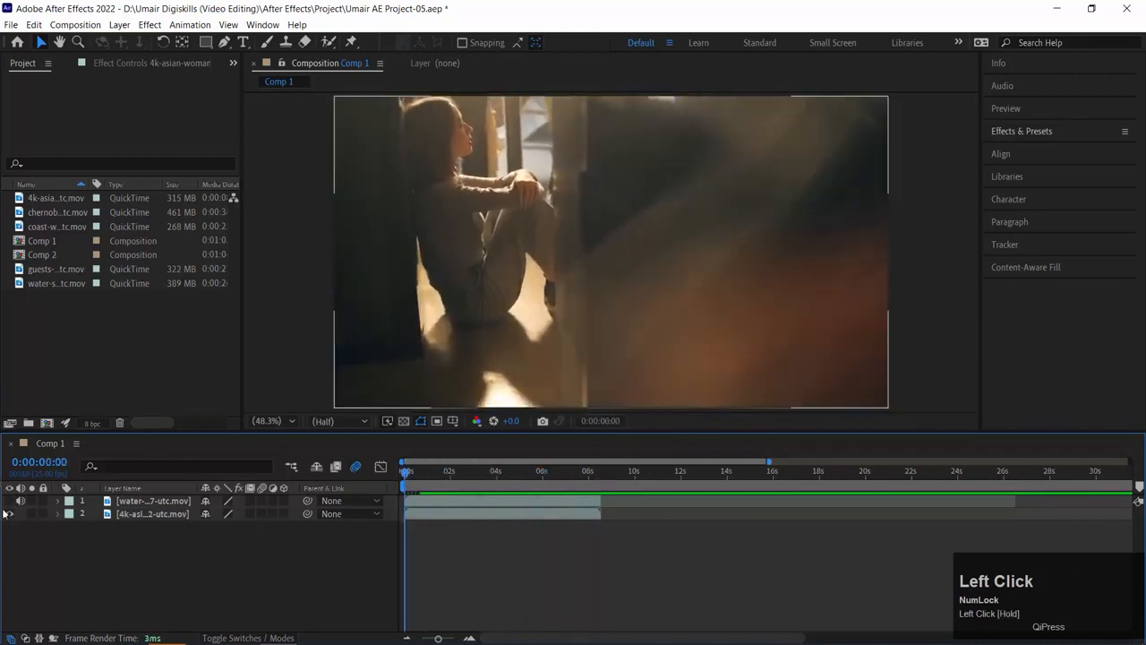
pyautogui.click(9, 503)
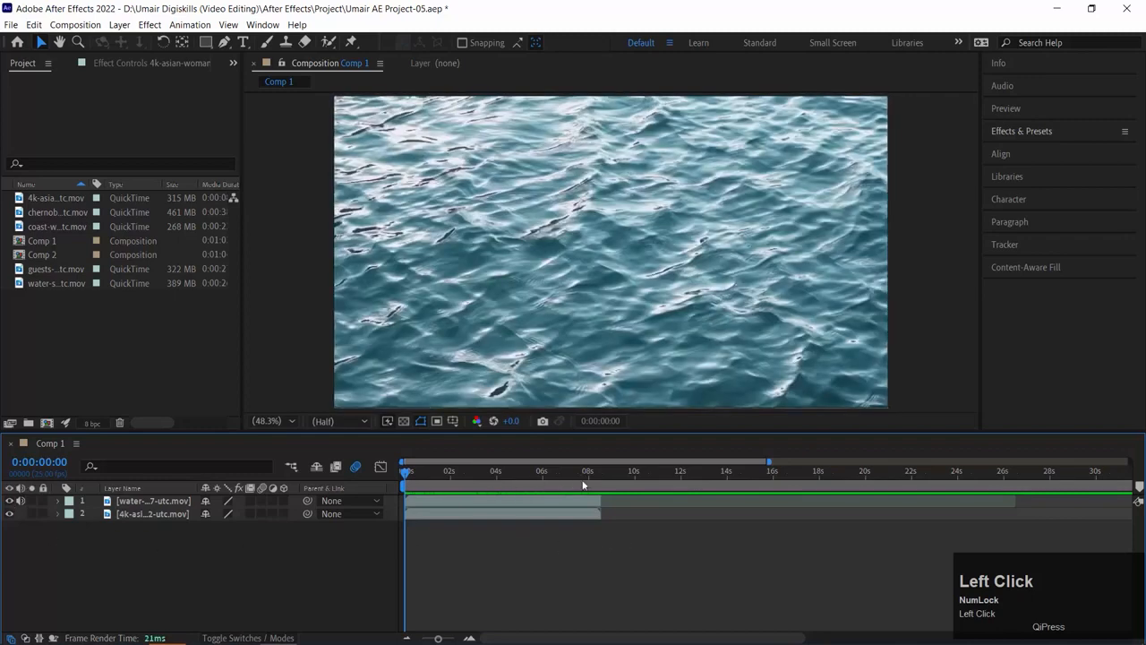
# Step: Shift the 4k-asian-woman layer along the timeline so it starts just before the 8-second mark, near the water-surface clip's end
pyautogui.click(589, 474)
pyautogui.click(588, 475)
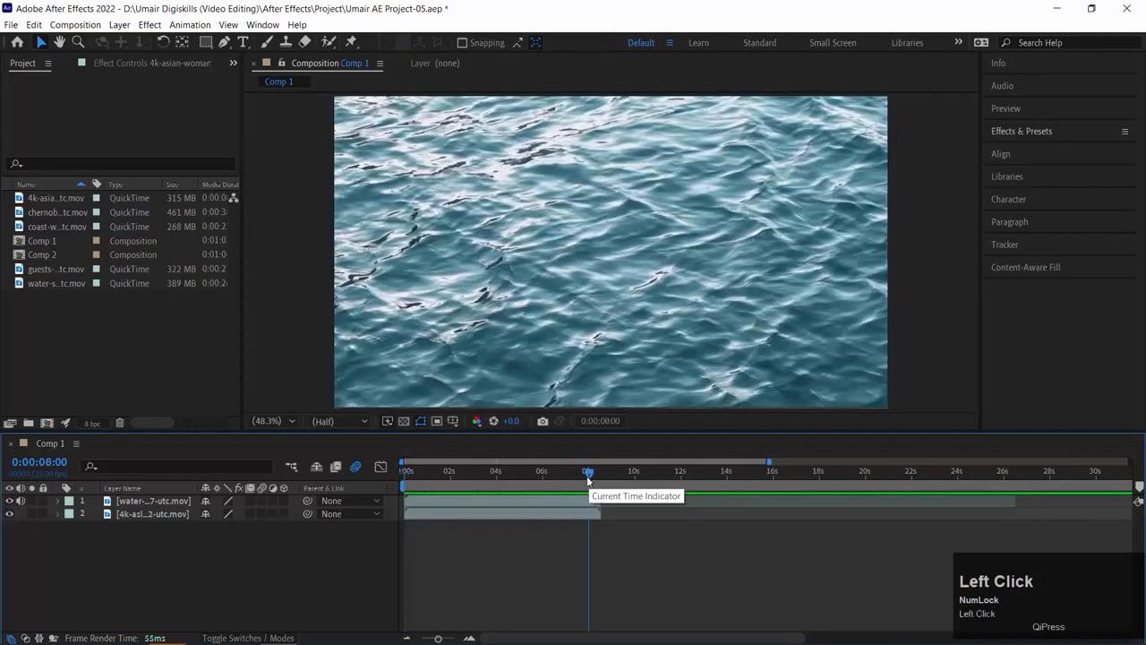
pyautogui.press('=')
pyautogui.press('-')
pyautogui.press('-')
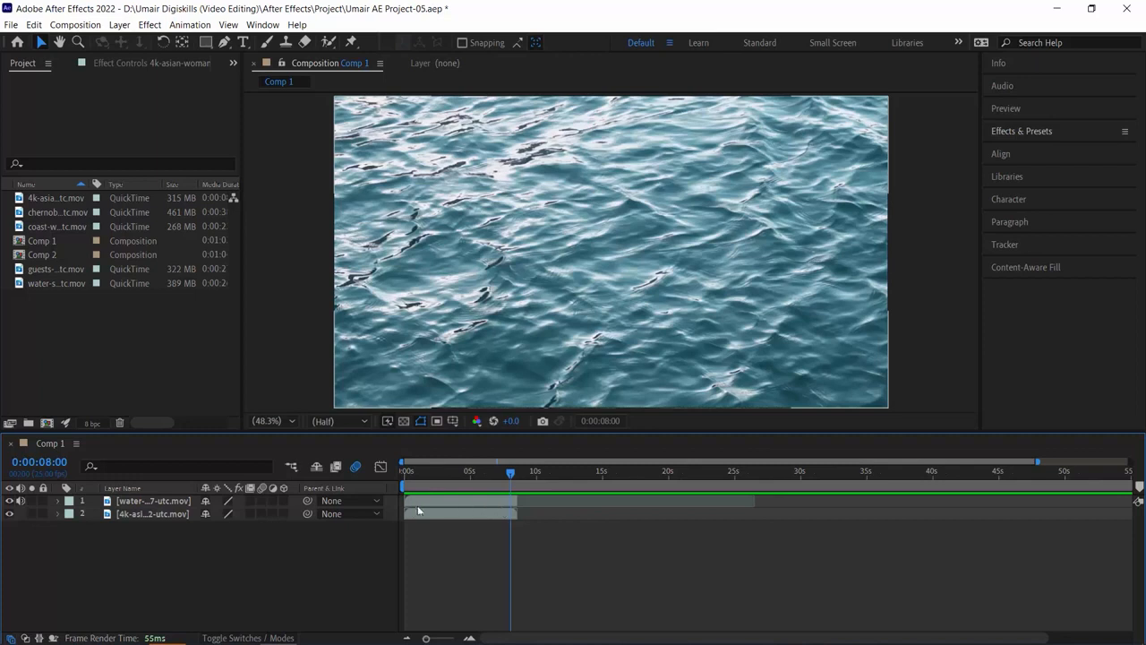
pyautogui.moveTo(420, 512); pyautogui.dragTo(518, 513)
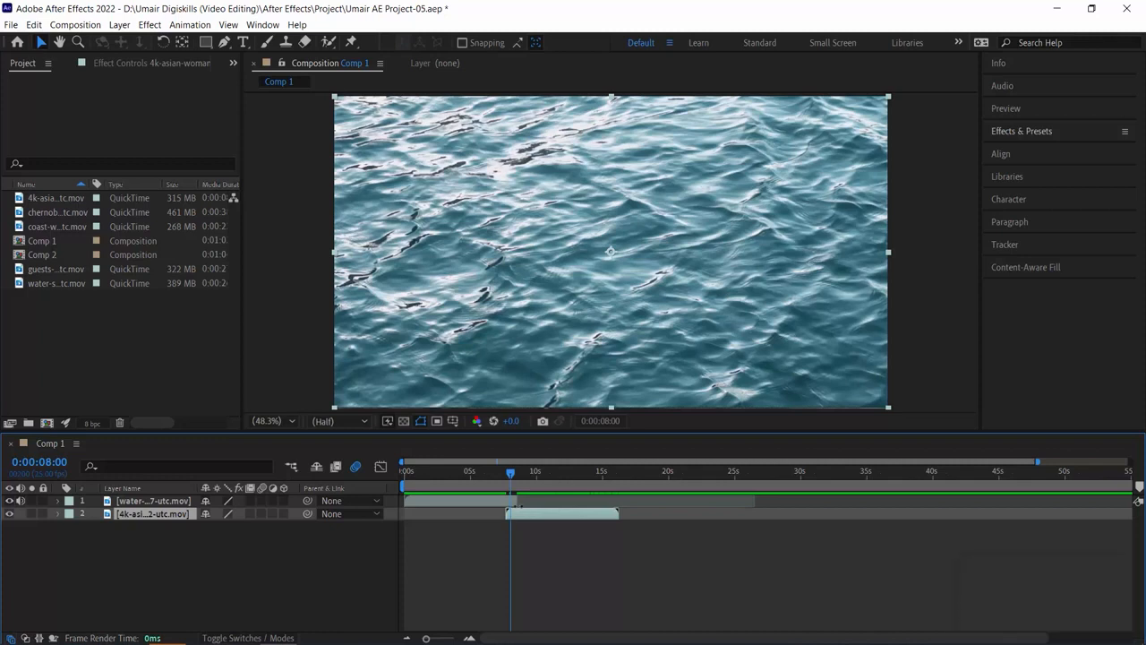
# Step: Align the start of the 4k-asian-woman layer to 0:00:07:18, 20 frames before the water-surface clip's last frame
pyautogui.moveTo(510, 475); pyautogui.dragTo(592, 481)
pyautogui.press('=')
pyautogui.press('=')
pyautogui.press('=')
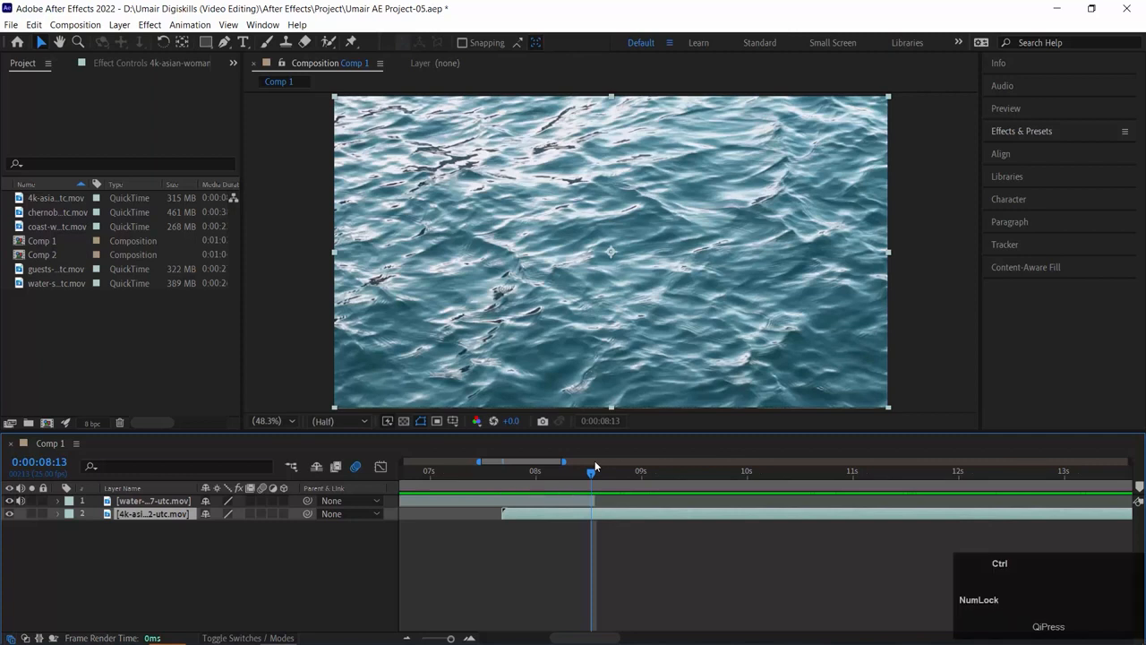
pyautogui.hotkey('ctrl', 'shift', 'Left')
pyautogui.hotkey('ctrl', 'shift', 'Left')
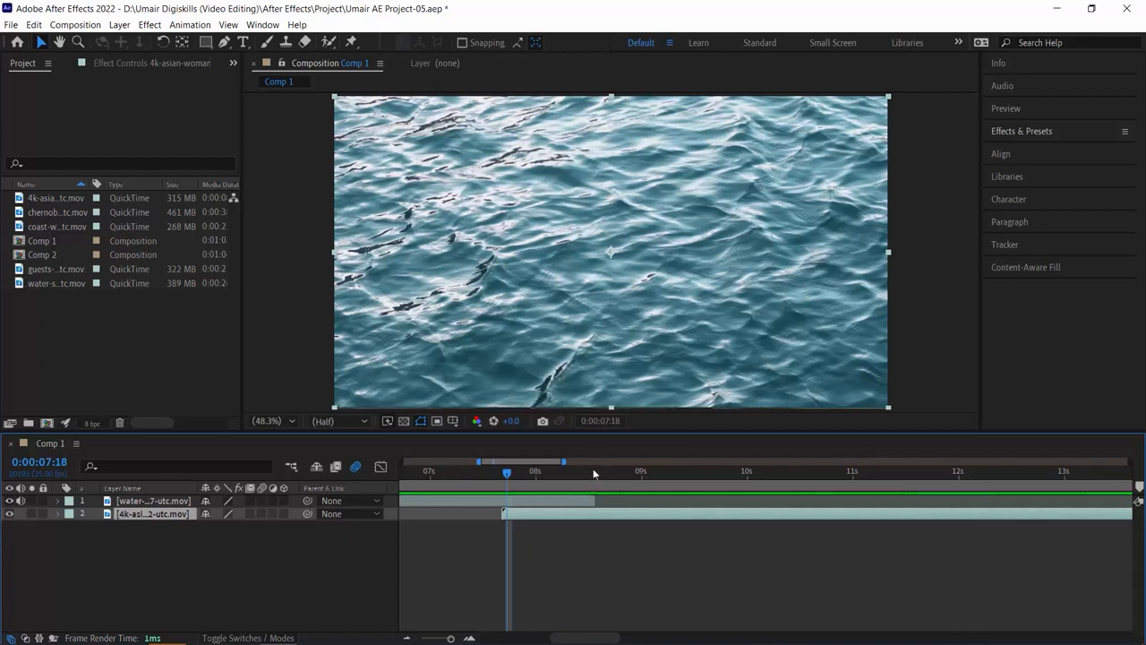
pyautogui.moveTo(524, 517); pyautogui.dragTo(527, 519)
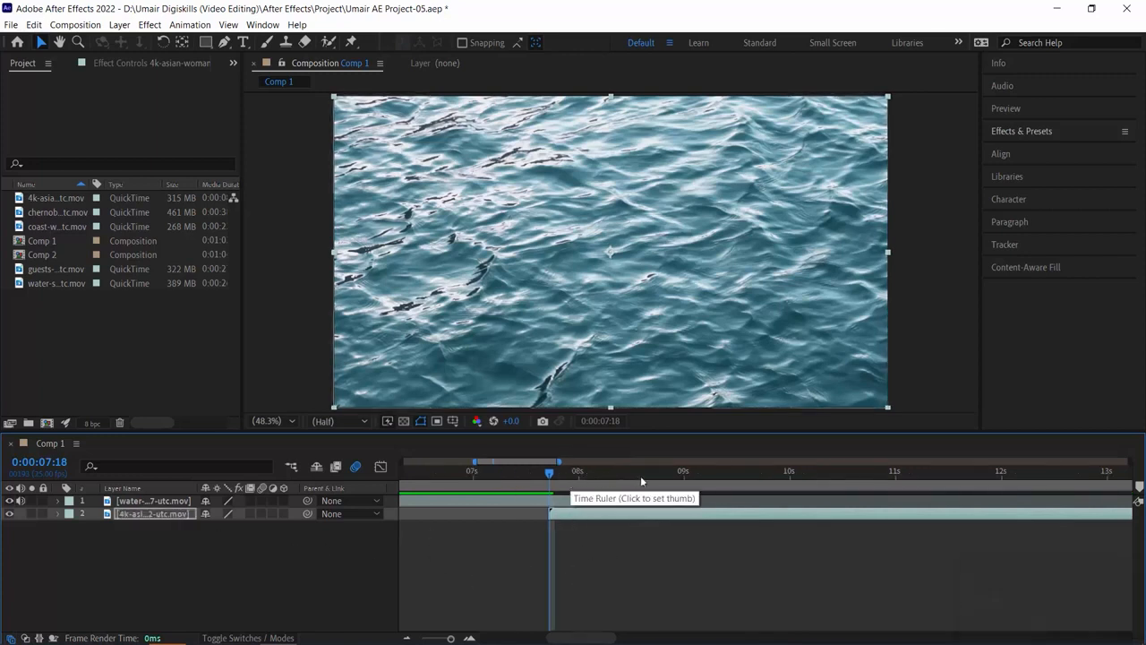
# Step: Add a 100% opacity keyframe to the water-surface layer at 0:00:07:18
pyautogui.click(589, 507)
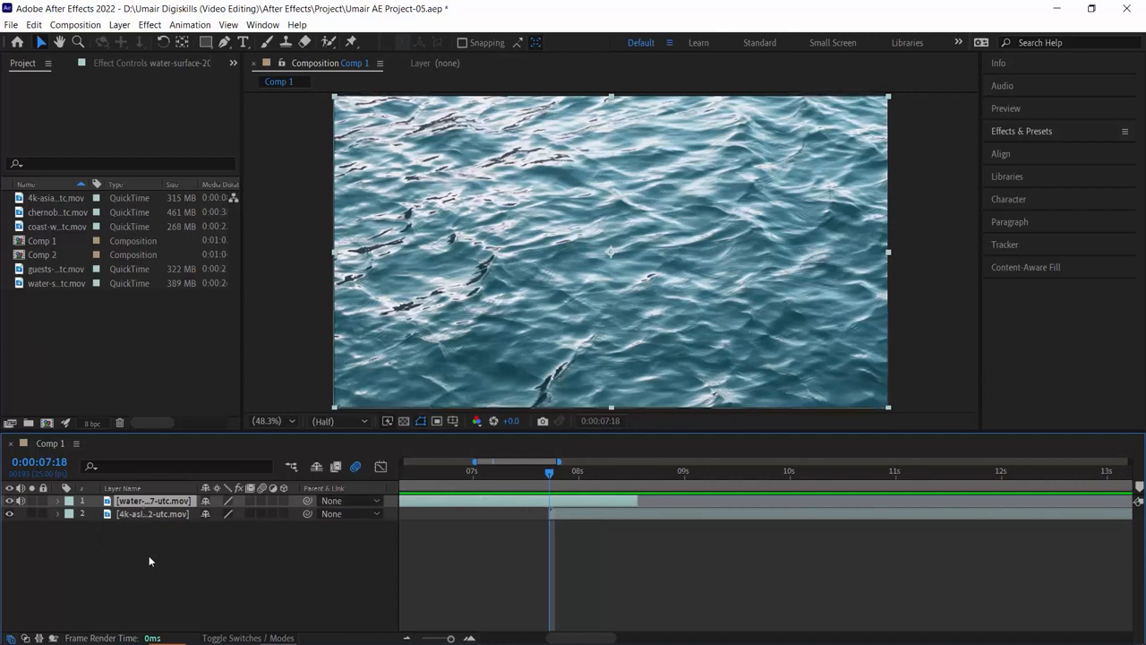
pyautogui.press('t')
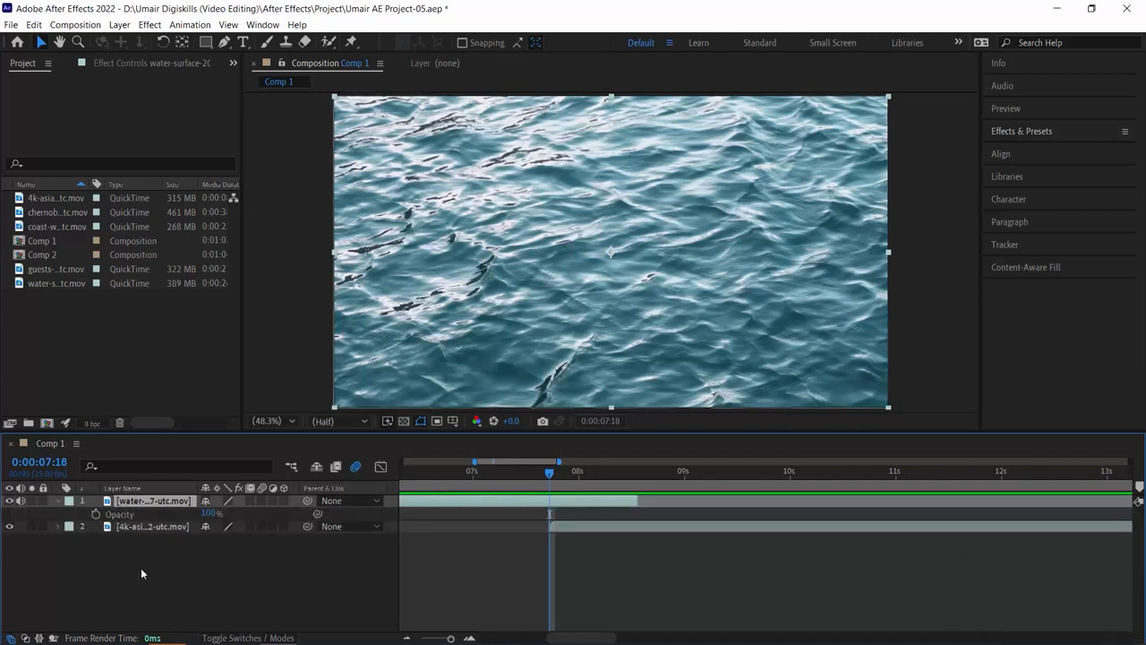
pyautogui.click(96, 515)
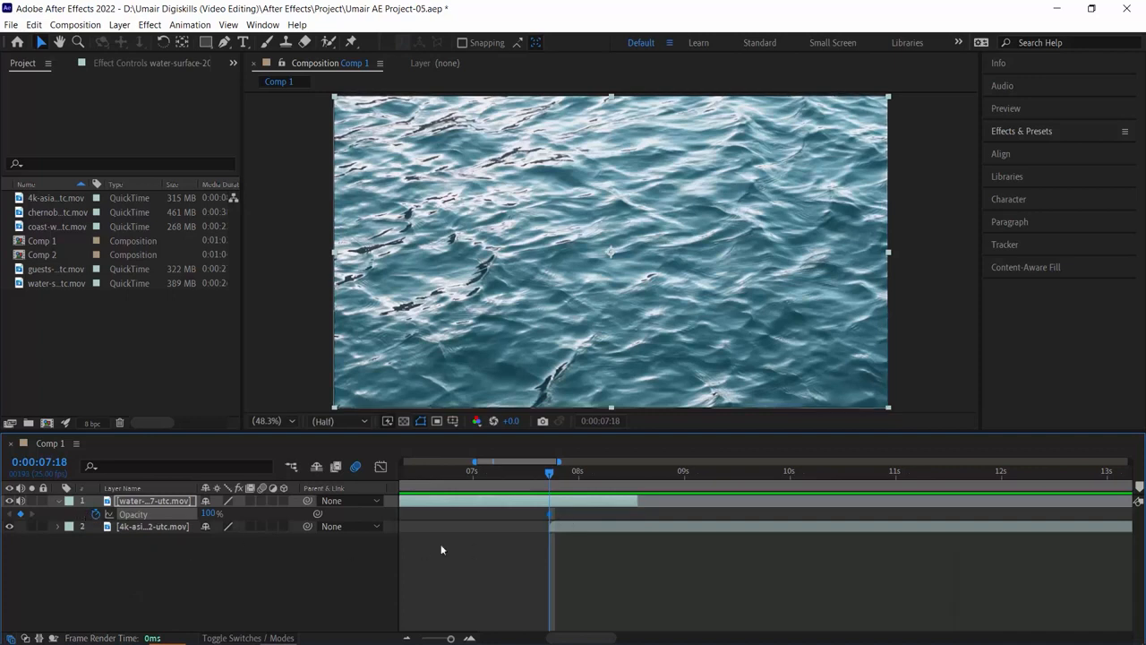
pyautogui.click(213, 513)
# Step: Set the water-surface layer's opacity to 0% with a keyframe at 0:00:08:13
pyautogui.moveTo(562, 468); pyautogui.dragTo(629, 475)
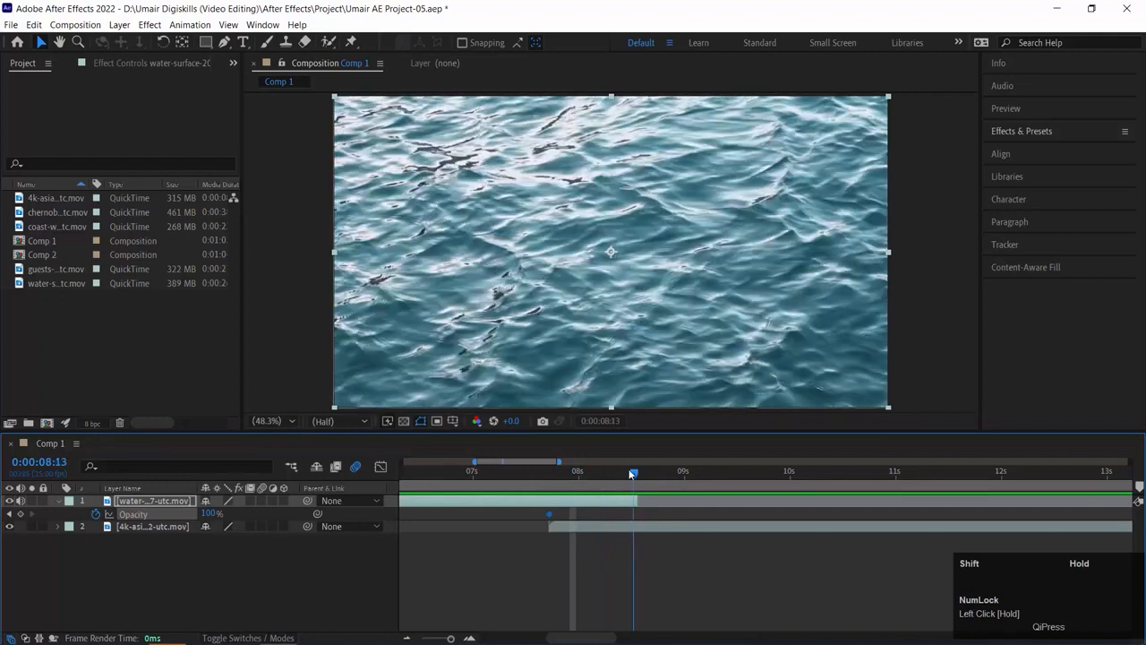
pyautogui.click(462, 576)
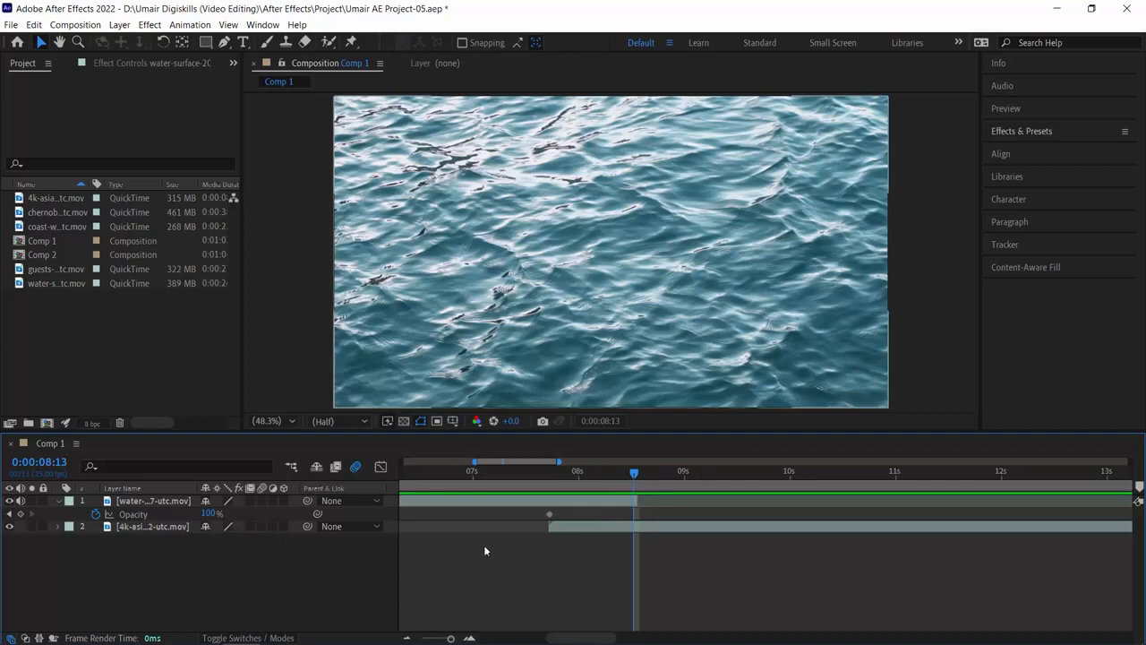
pyautogui.click(207, 515)
pyautogui.write('0')
pyautogui.press('Return')
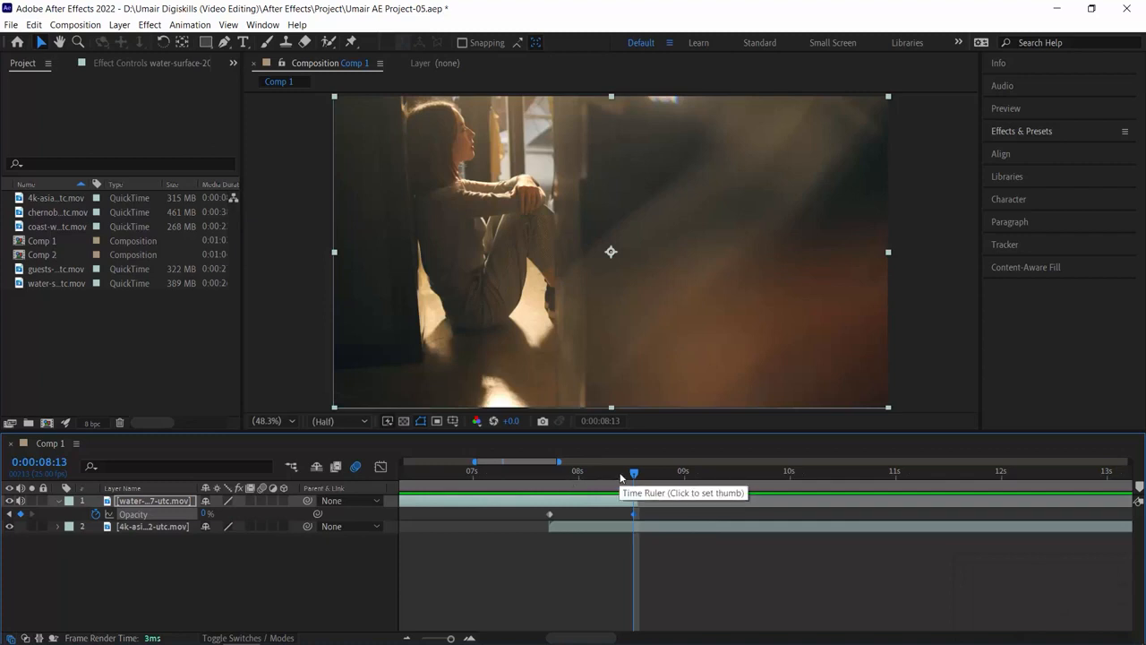
# Step: Play back the fade between the two clips and jump between its start and end keyframes to check its length
pyautogui.moveTo(619, 474); pyautogui.dragTo(511, 481)
pyautogui.press('space')
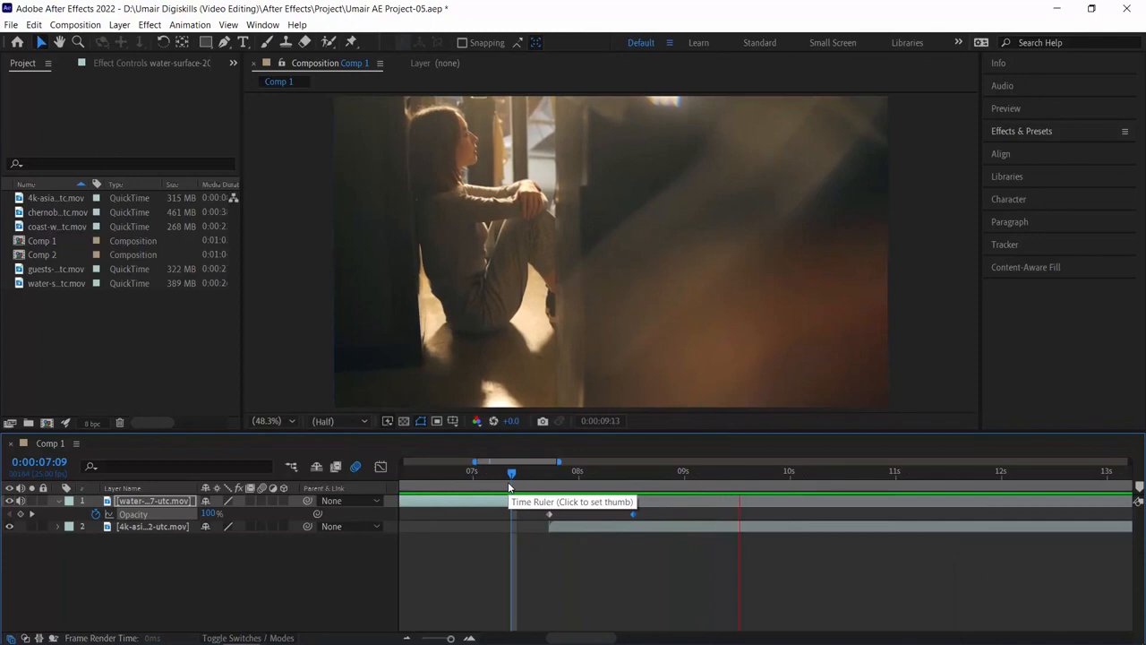
pyautogui.press('space')
pyautogui.moveTo(560, 480); pyautogui.dragTo(550, 484)
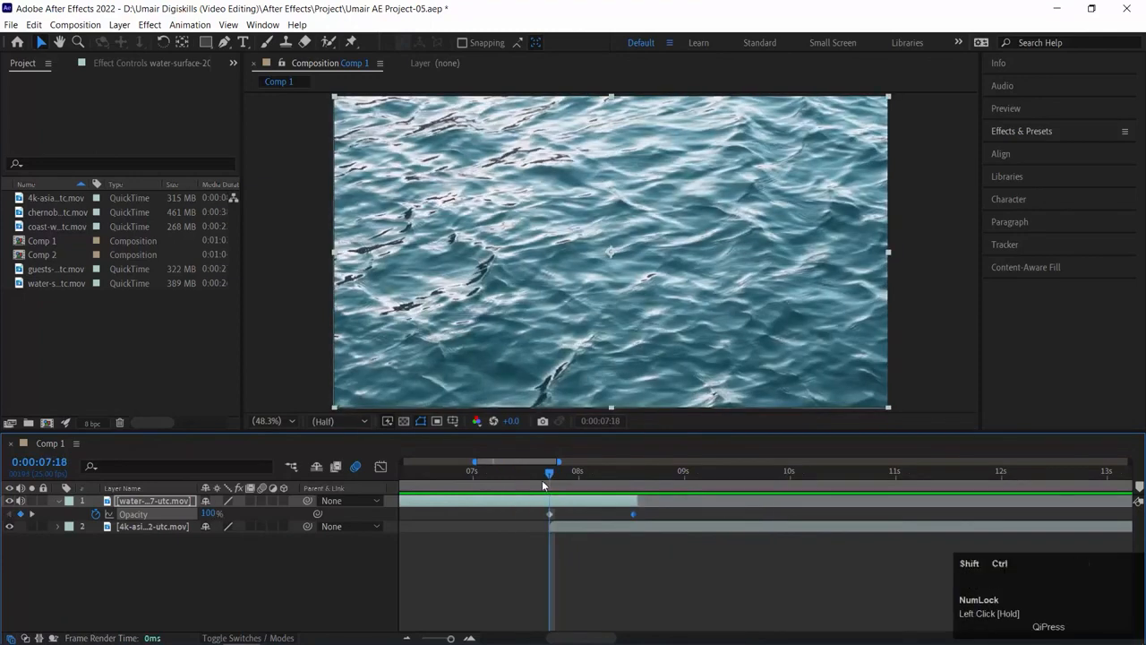
pyautogui.hotkey('ctrl', 'shift', 'Right')
pyautogui.hotkey('ctrl', 'shift', 'Right')
pyautogui.click(622, 474)
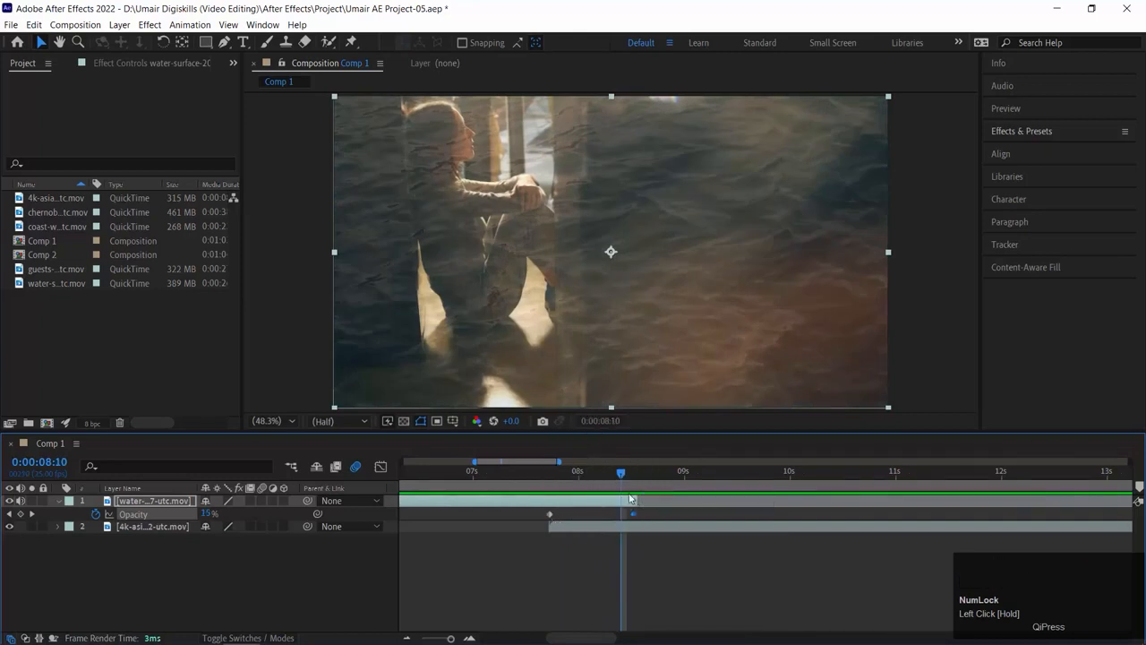
pyautogui.hotkey('ctrl', 'shift', 'Left')
pyautogui.hotkey('ctrl', 'shift', 'Left')
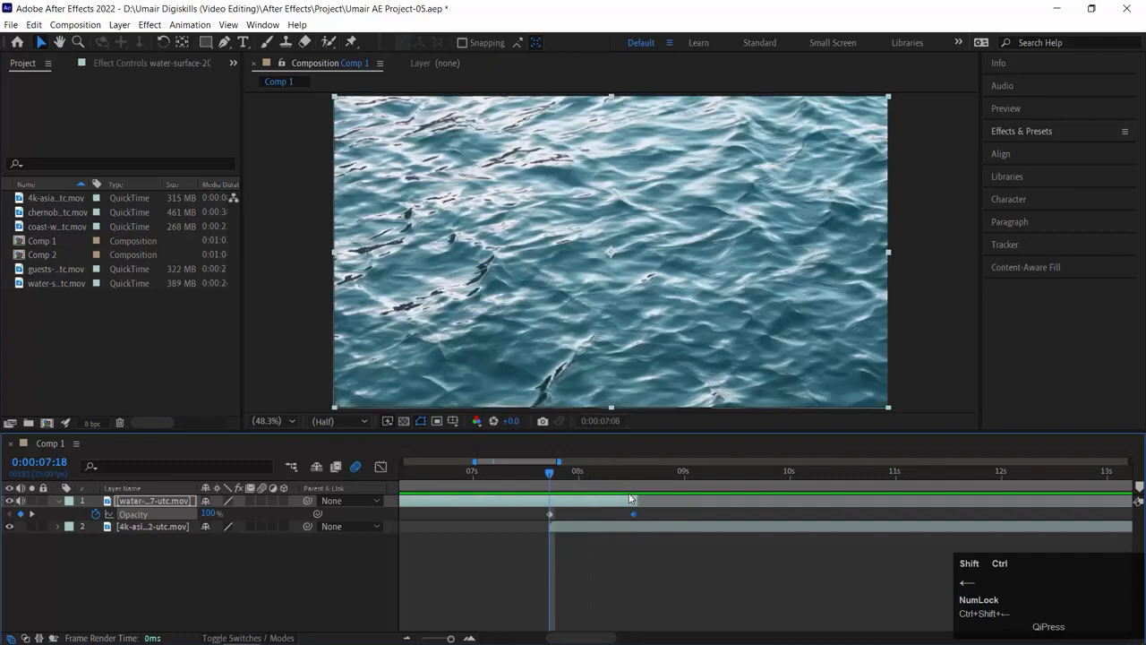
# Step: Lengthen the fade by moving the first opacity keyframe and the start of the 4k-asian-woman layer to 0:00:06:23
pyautogui.hotkey('ctrl', 'shift', 'Left')
pyautogui.hotkey('ctrl', 'shift', 'Left')
pyautogui.moveTo(548, 516); pyautogui.dragTo(466, 516)
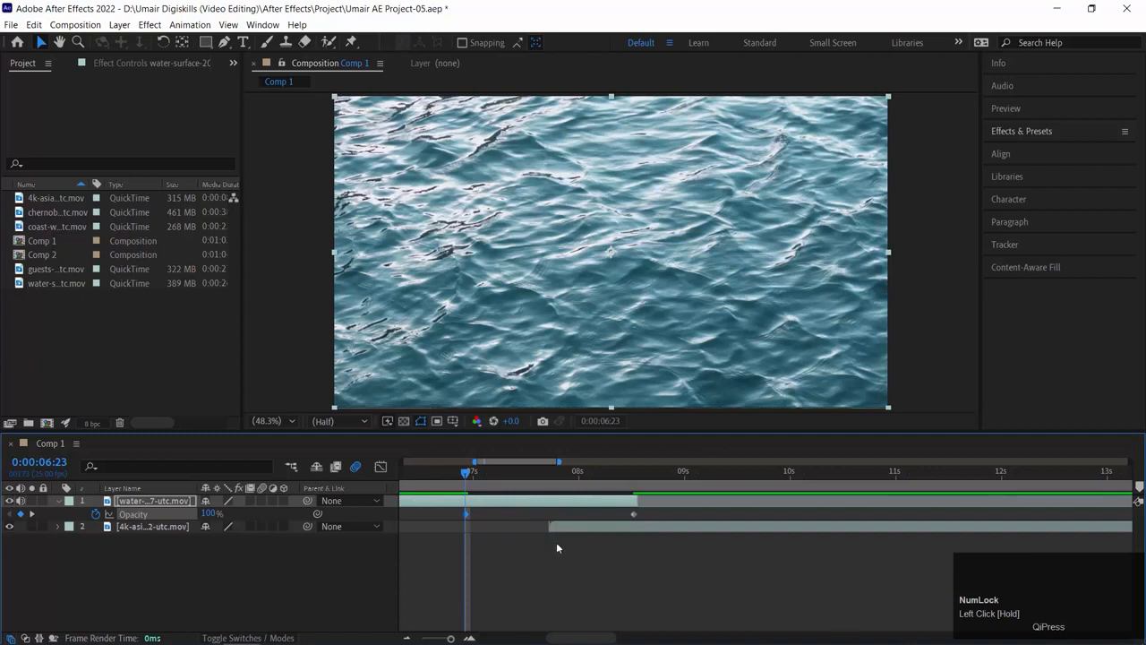
pyautogui.moveTo(471, 474); pyautogui.dragTo(505, 531)
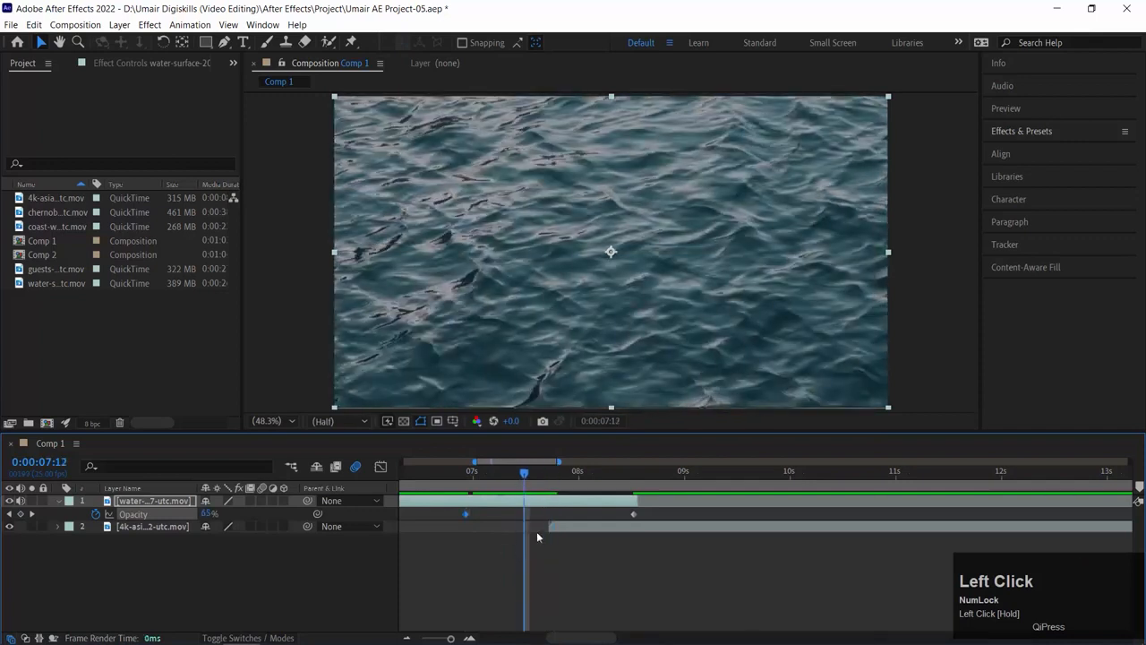
pyautogui.moveTo(591, 526); pyautogui.dragTo(510, 526)
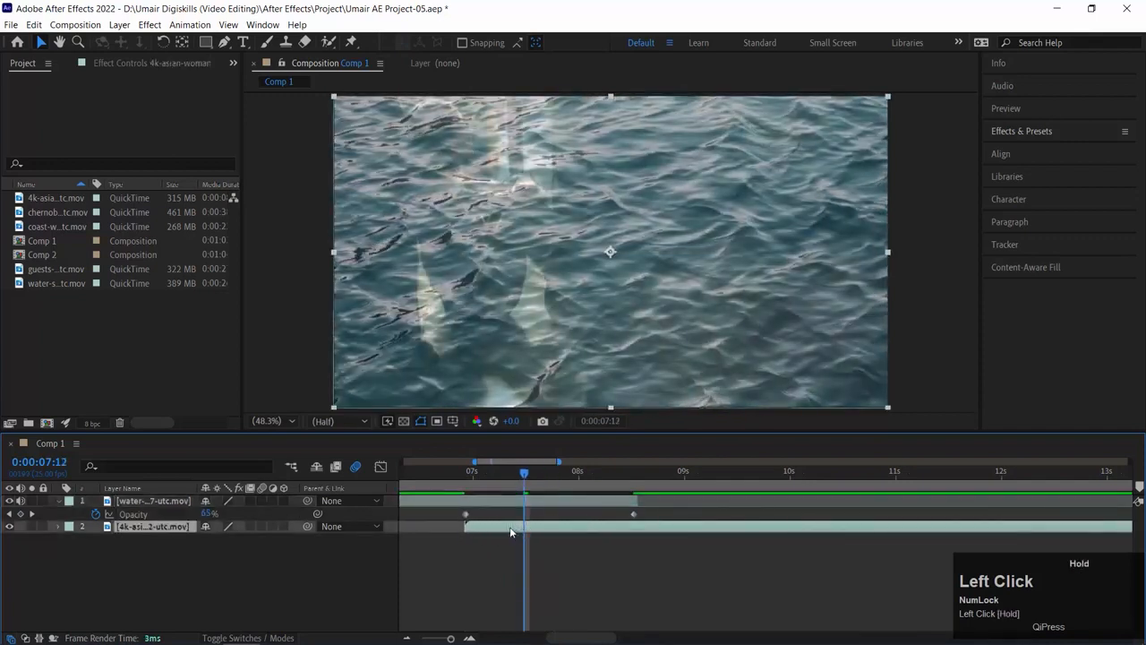
# Step: Play back the lengthened fade from just before its first keyframe, then return to its beginning
pyautogui.click(462, 484)
pyautogui.press('space')
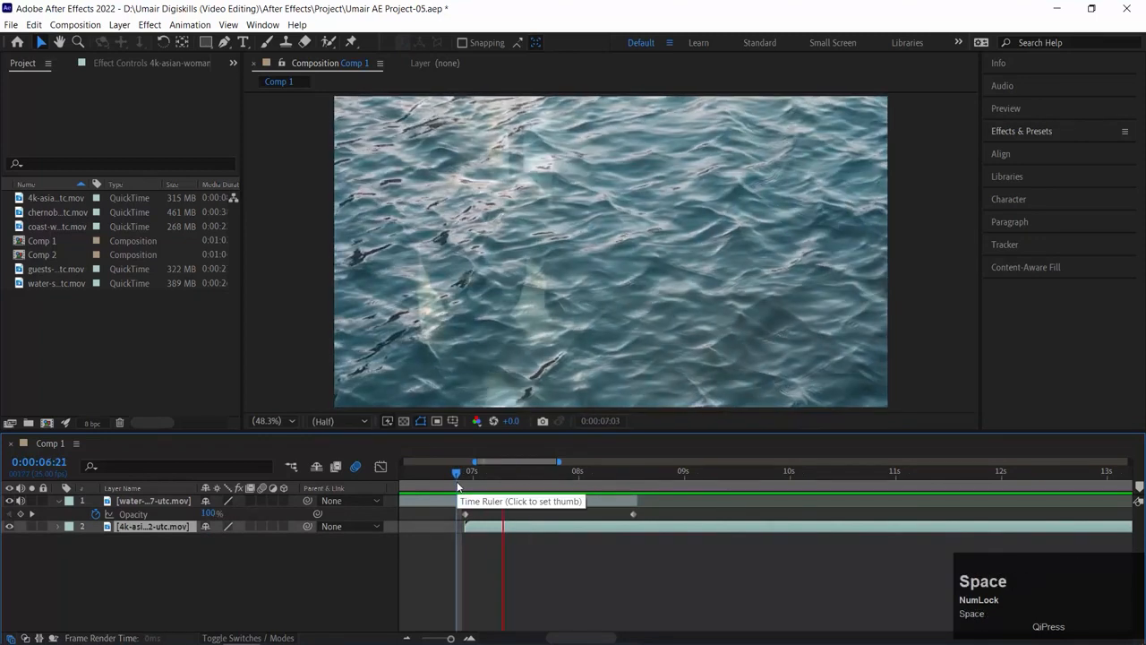
pyautogui.press('space')
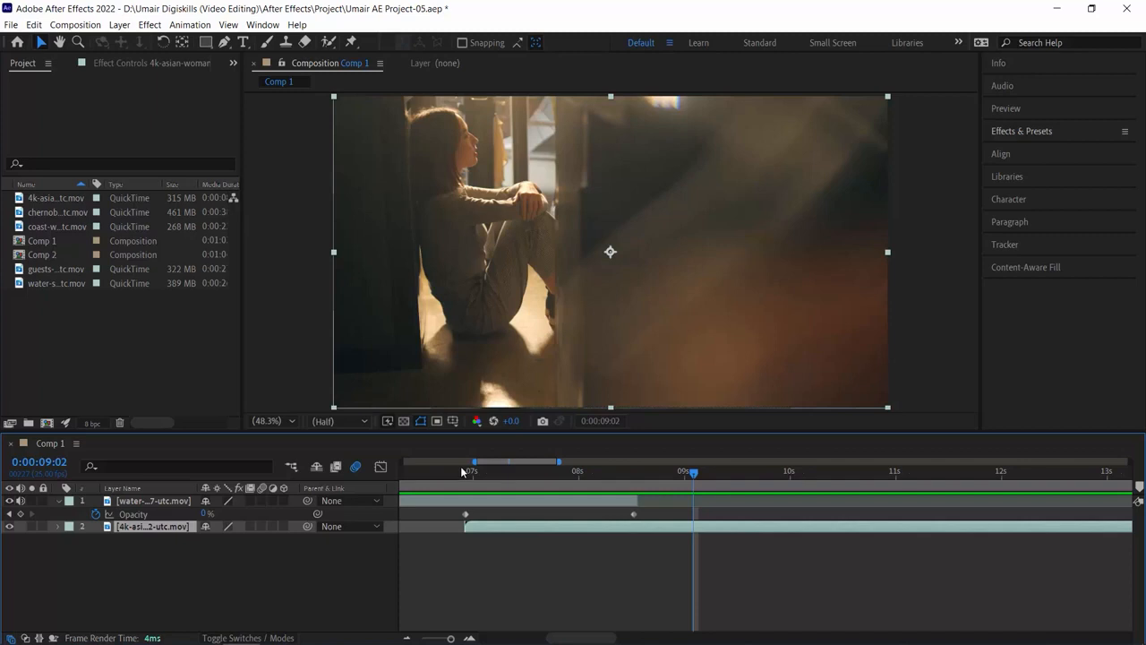
pyautogui.moveTo(474, 484)
pyautogui.mouseDown()
pyautogui.moveTo(625, 483)
pyautogui.moveTo(470, 484)
pyautogui.mouseUp()
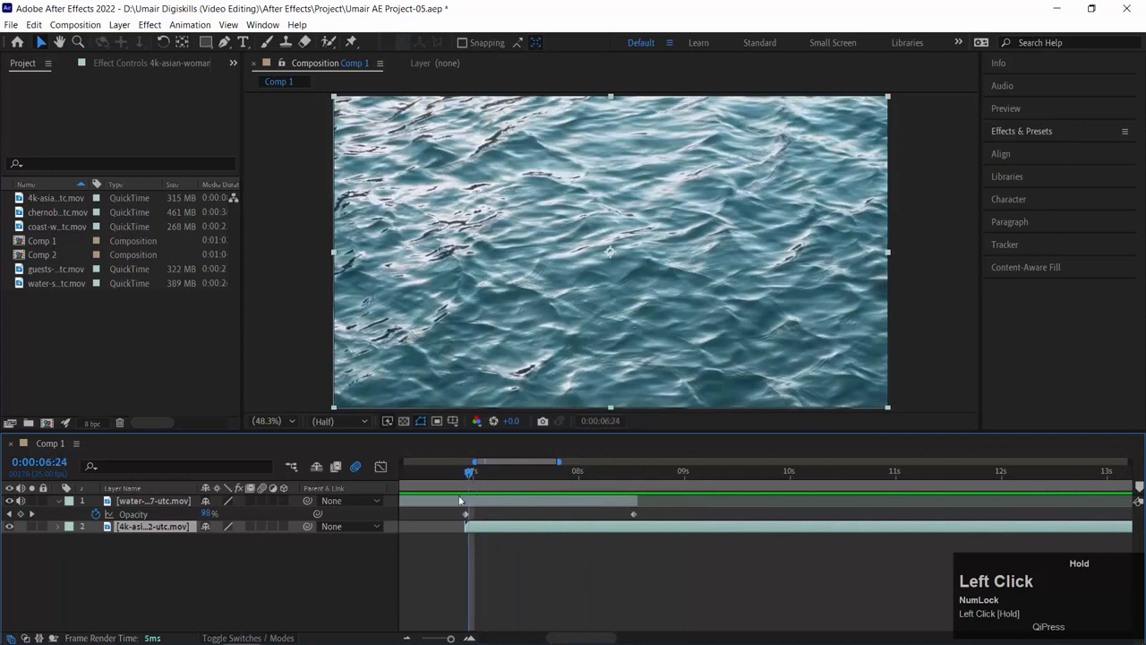
# Step: Remove all opacity keyframes from the water-surface layer and set its opacity to 100%
pyautogui.click(96, 515)
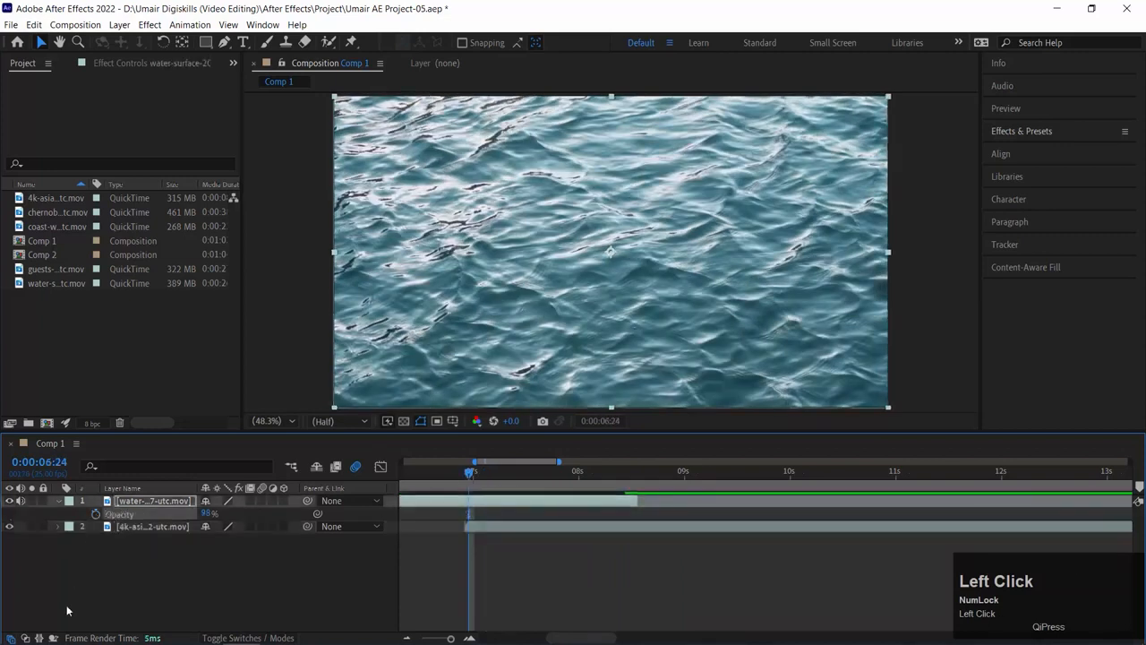
pyautogui.click(208, 513)
pyautogui.write('100')
pyautogui.press('Return')
# Step: Show the Position property of the water-surface layer in place of its opacity
pyautogui.moveTo(524, 475); pyautogui.dragTo(479, 494)
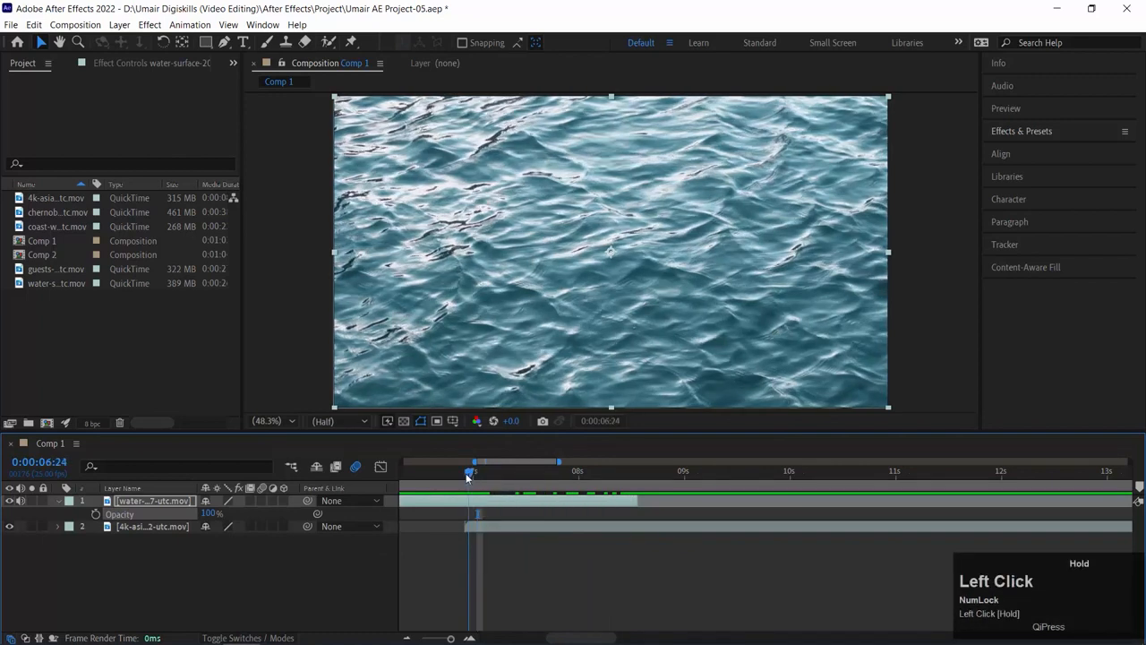
pyautogui.click(515, 472)
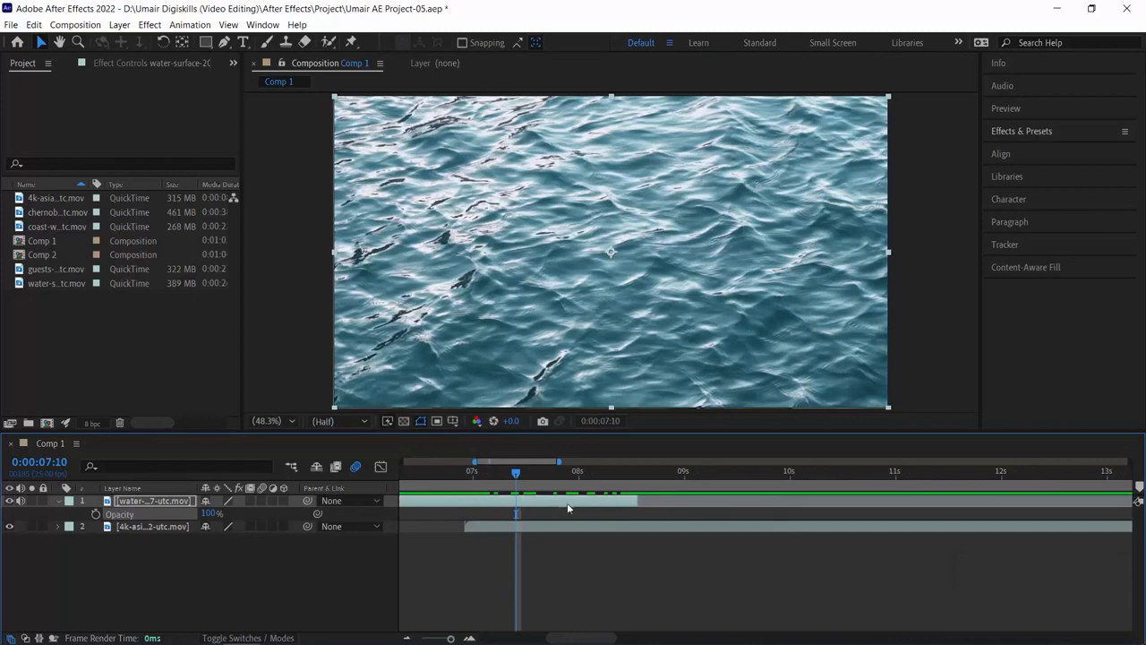
pyautogui.moveTo(530, 476)
pyautogui.mouseDown()
pyautogui.moveTo(577, 476)
pyautogui.moveTo(506, 477)
pyautogui.moveTo(522, 476)
pyautogui.mouseUp()
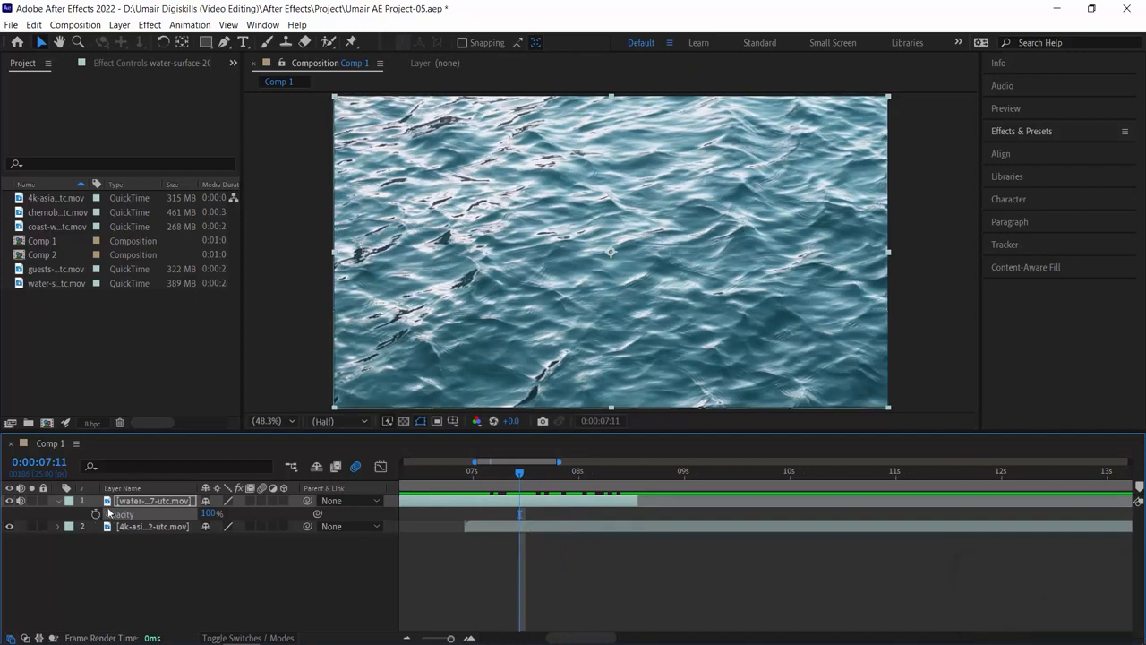
pyautogui.press('p')
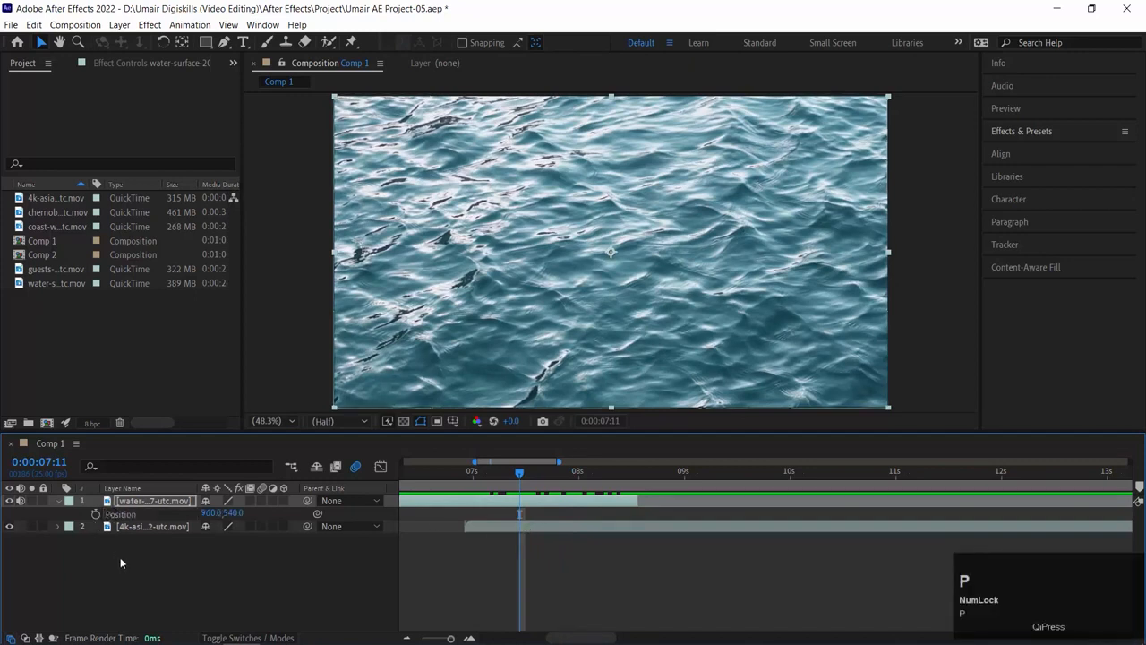
# Step: Go 20 frames back from the water-surface clip's end and align the 4k-asian-woman layer's start to 0:00:07:18
pyautogui.moveTo(535, 479); pyautogui.dragTo(604, 480)
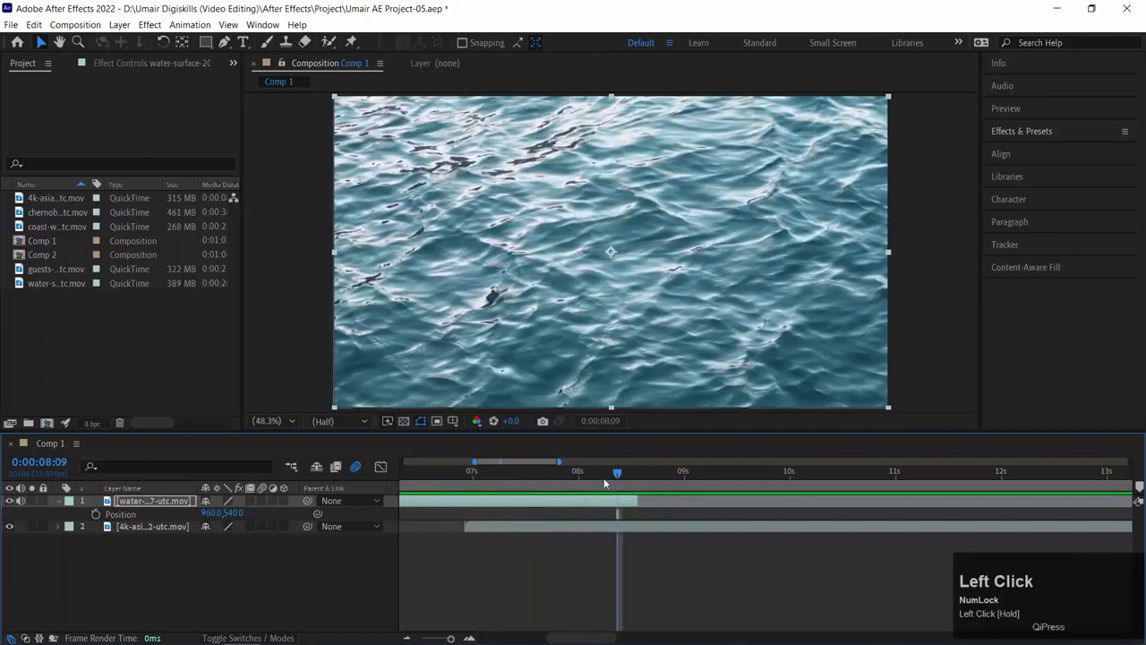
pyautogui.press('o')
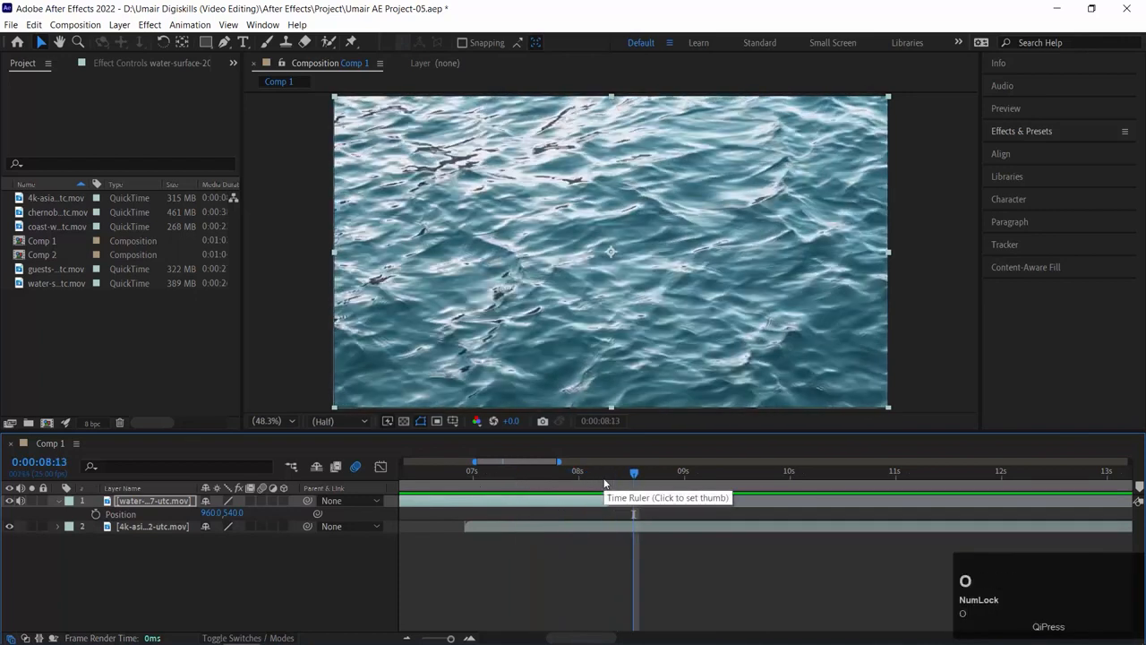
pyautogui.hotkey('ctrl', 'shift', 'Left')
pyautogui.hotkey('ctrl', 'shift', 'Left')
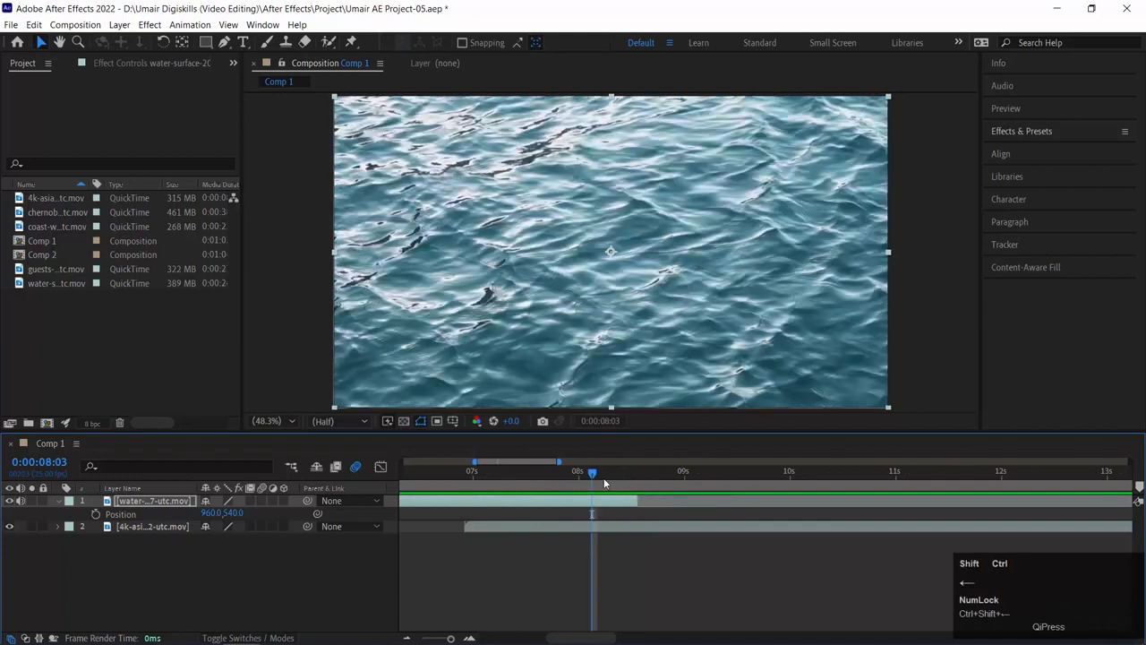
pyautogui.moveTo(515, 533); pyautogui.dragTo(581, 530)
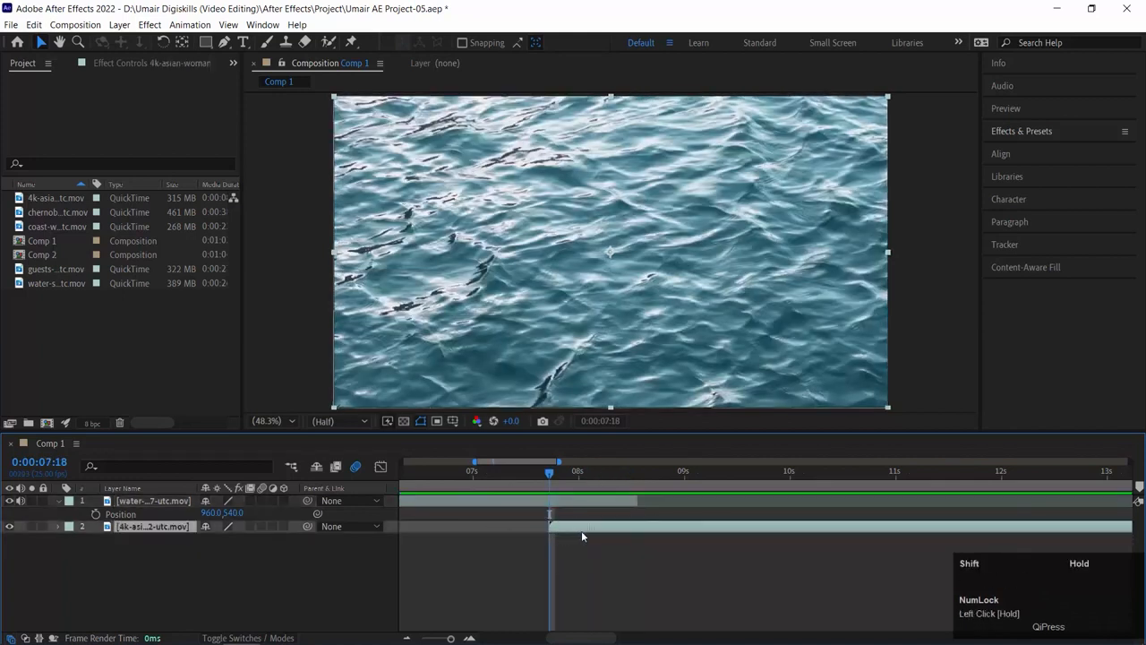
# Step: Add a Position keyframe to the water-surface layer at 0:00:07:18, and go to the clip's end at 0:00:08:13
pyautogui.click(96, 514)
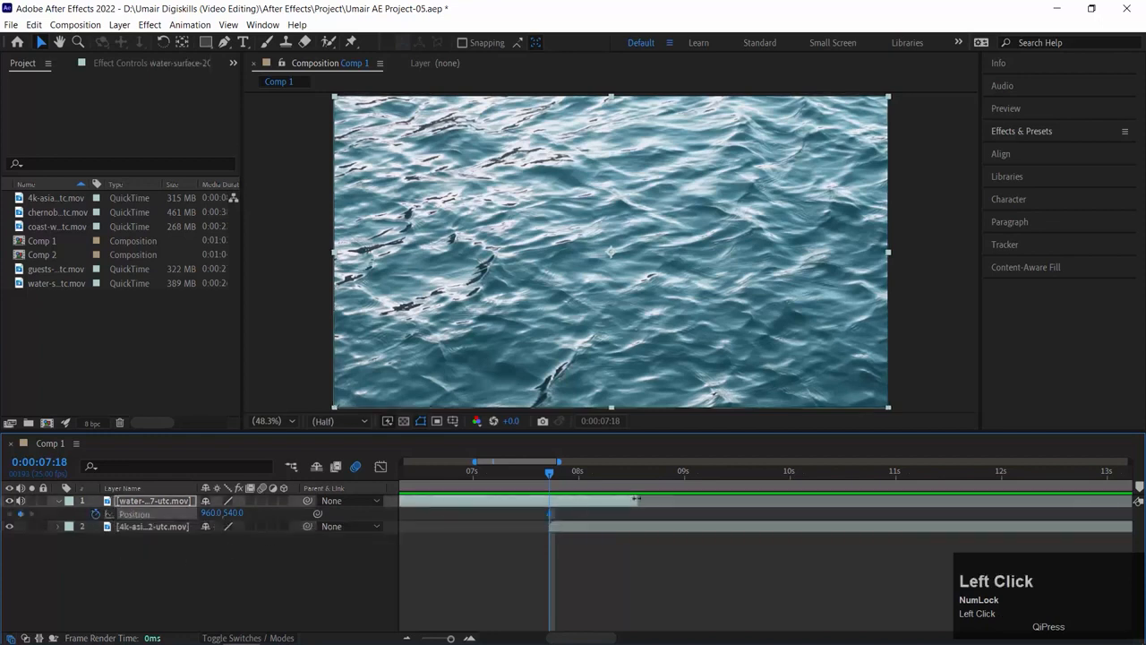
pyautogui.press('o')
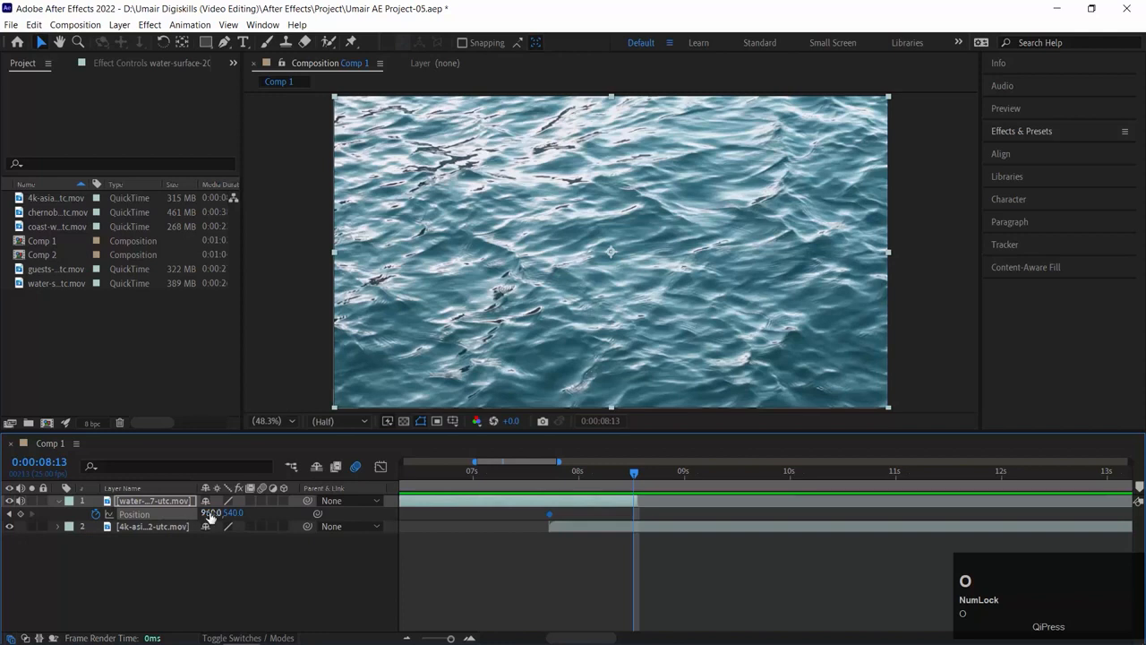
# Step: Try moving the water-surface layer freehand sideways and diagonally in the frame, undoing each attempt
pyautogui.moveTo(553, 288); pyautogui.dragTo(797, 288)
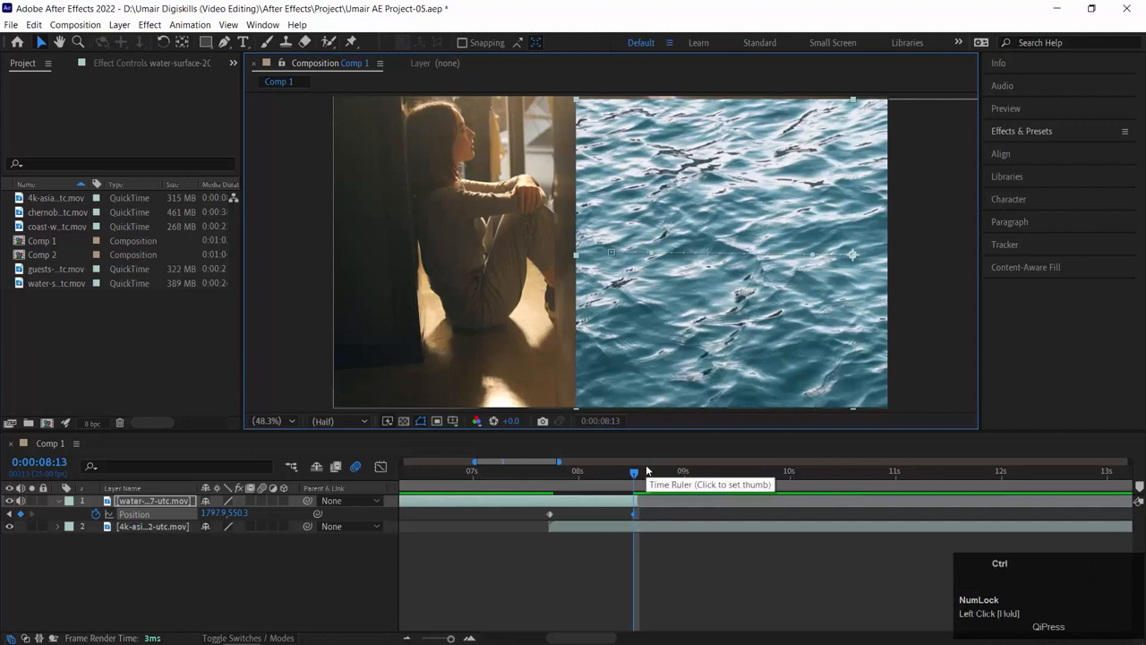
pyautogui.hotkey('ctrl', 'z')
pyautogui.moveTo(663, 273); pyautogui.dragTo(703, 237)
pyautogui.hotkey('ctrl', 'z')
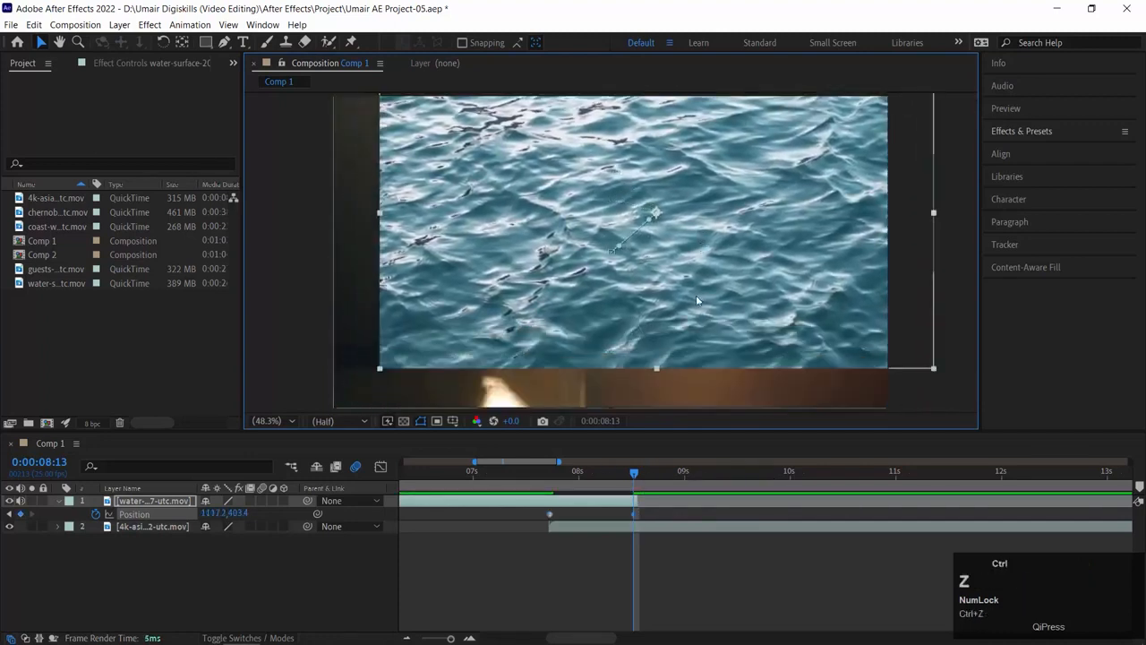
pyautogui.moveTo(548, 334); pyautogui.dragTo(587, 298)
pyautogui.hotkey('ctrl', 'z')
# Step: Slide the water-surface layer horizontally to the right, fully out of frame, to a Position of about 2882, 540
pyautogui.moveTo(484, 291); pyautogui.dragTo(1027, 311)
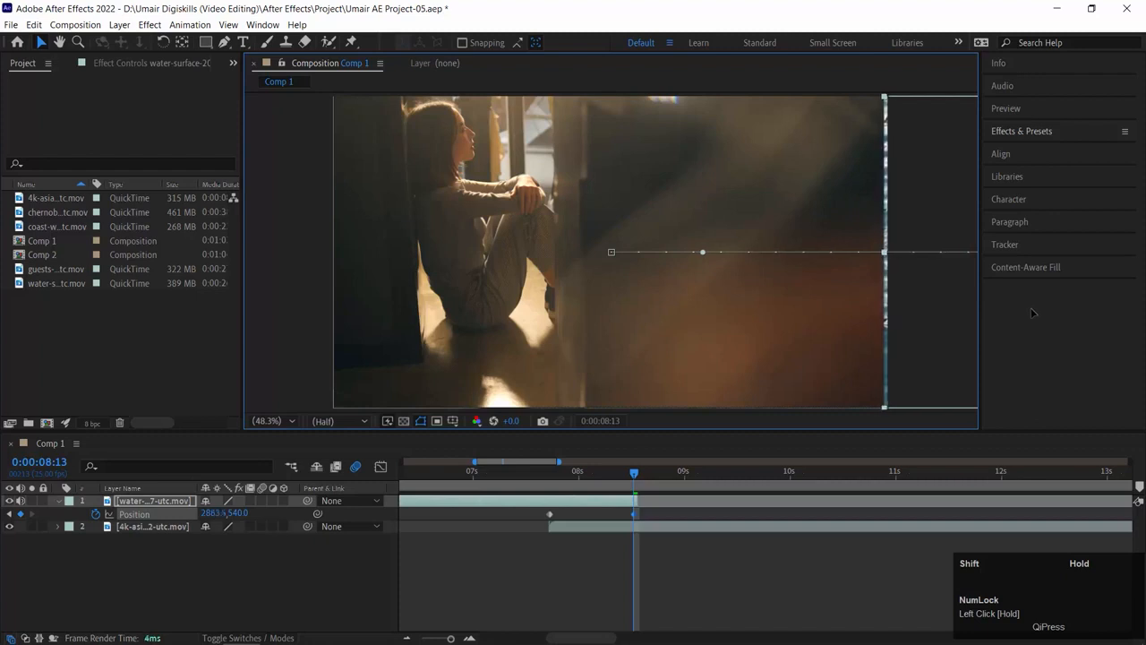
pyautogui.moveTo(1033, 309); pyautogui.dragTo(1033, 308)
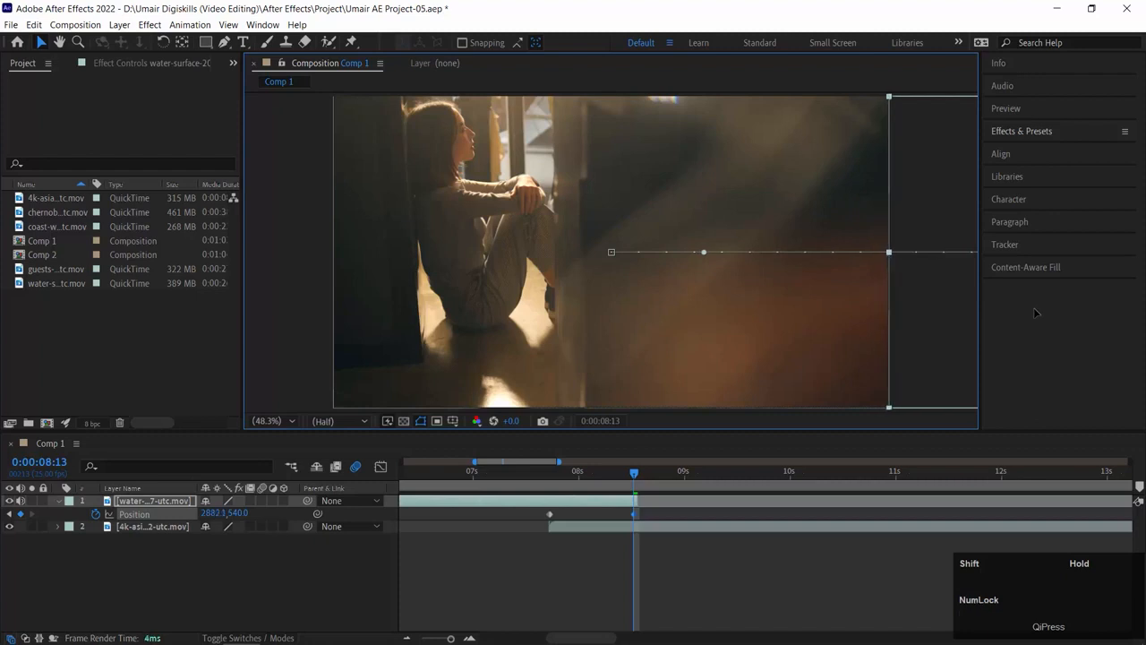
# Step: Scrub back and forth between the two Position keyframes to preview the water-surface clip's slide
pyautogui.click(544, 486)
pyautogui.moveTo(544, 485); pyautogui.dragTo(610, 487)
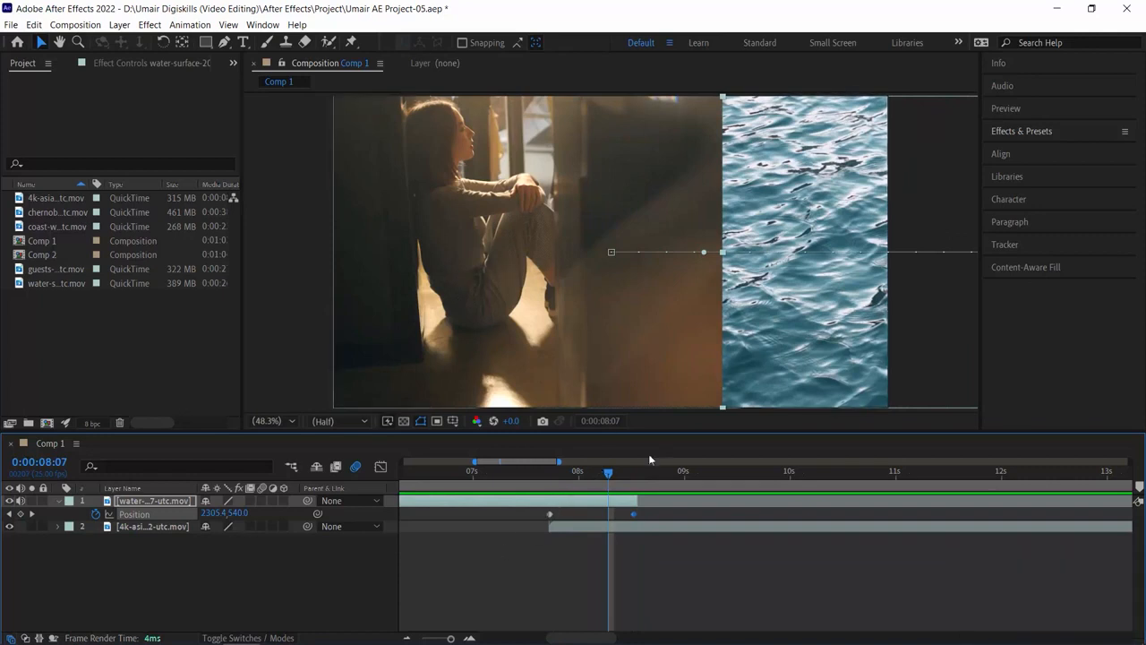
pyautogui.moveTo(611, 472); pyautogui.dragTo(554, 472)
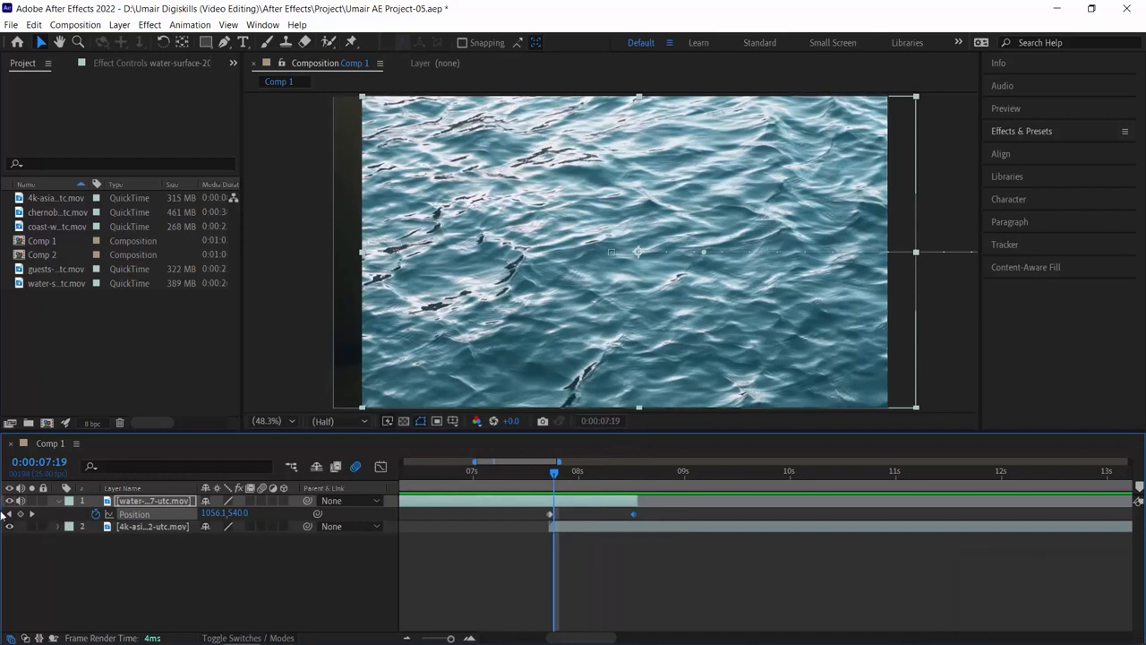
# Step: Return to the water-surface layer's first Position keyframe and add a Position keyframe there for the 4k-asian-woman layer
pyautogui.click(7, 517)
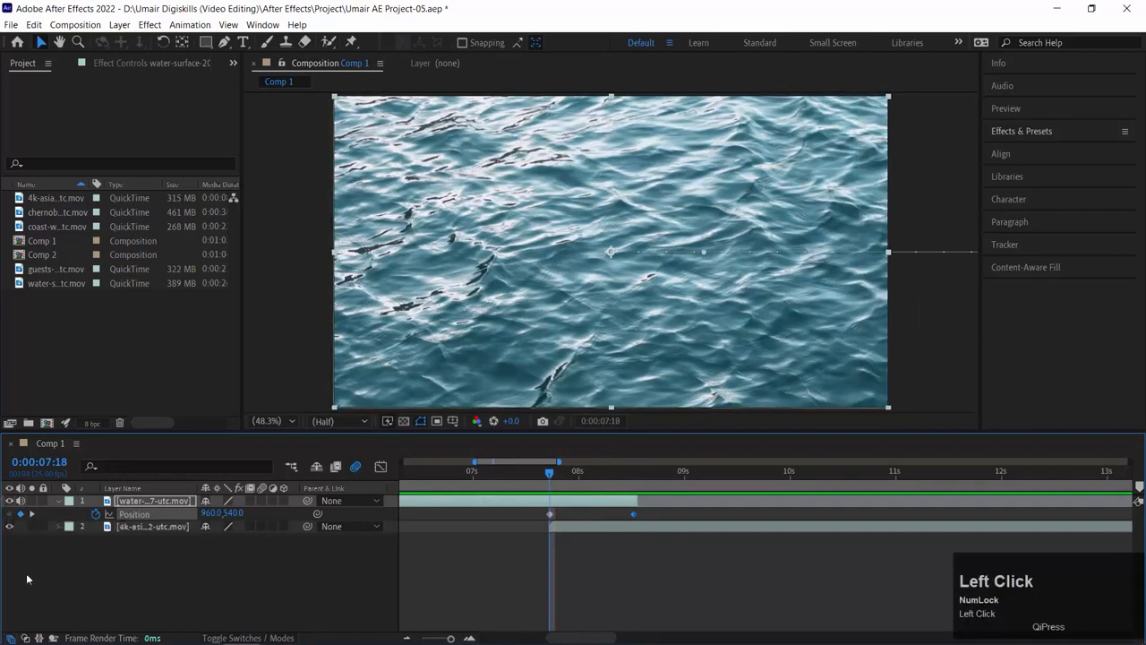
pyautogui.click(138, 529)
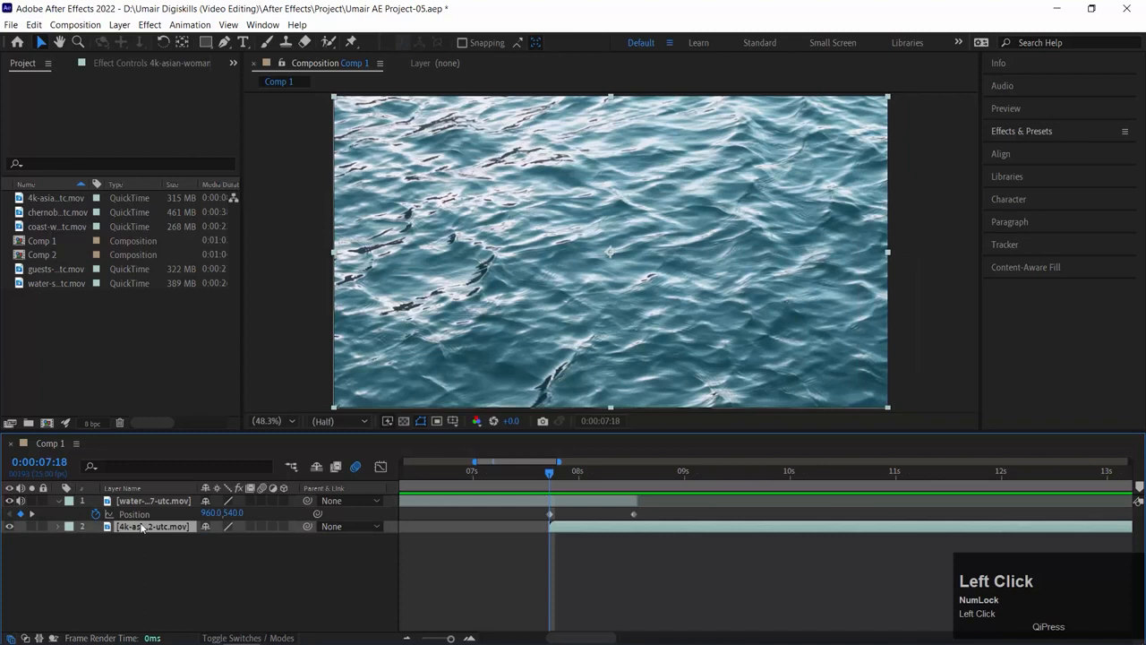
pyautogui.press('p')
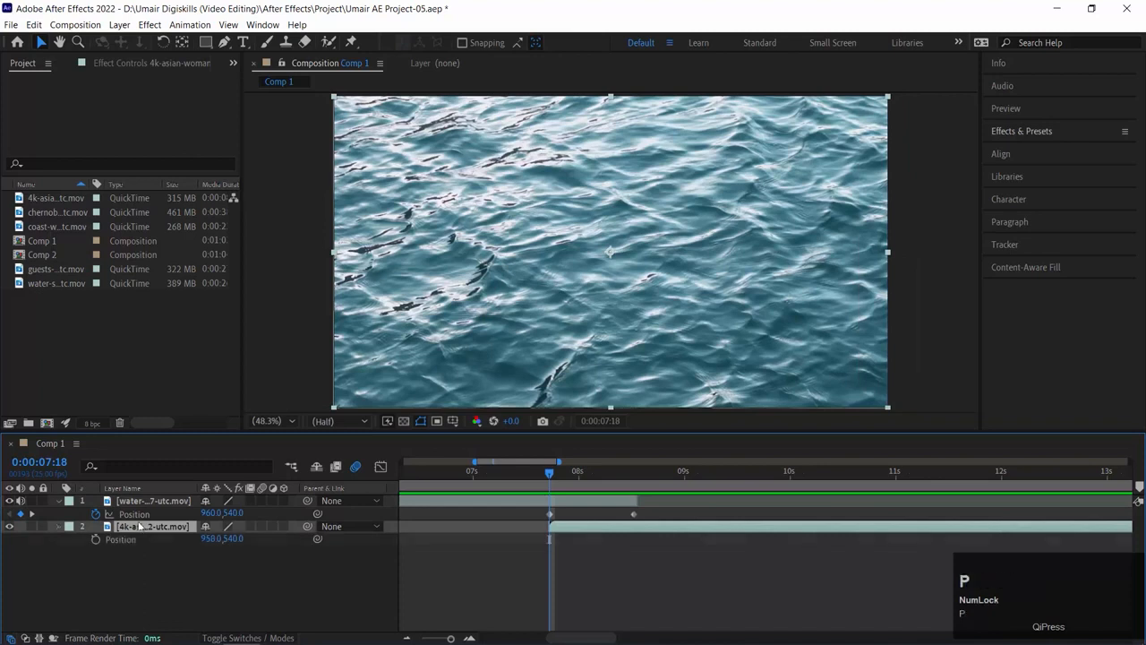
pyautogui.click(96, 540)
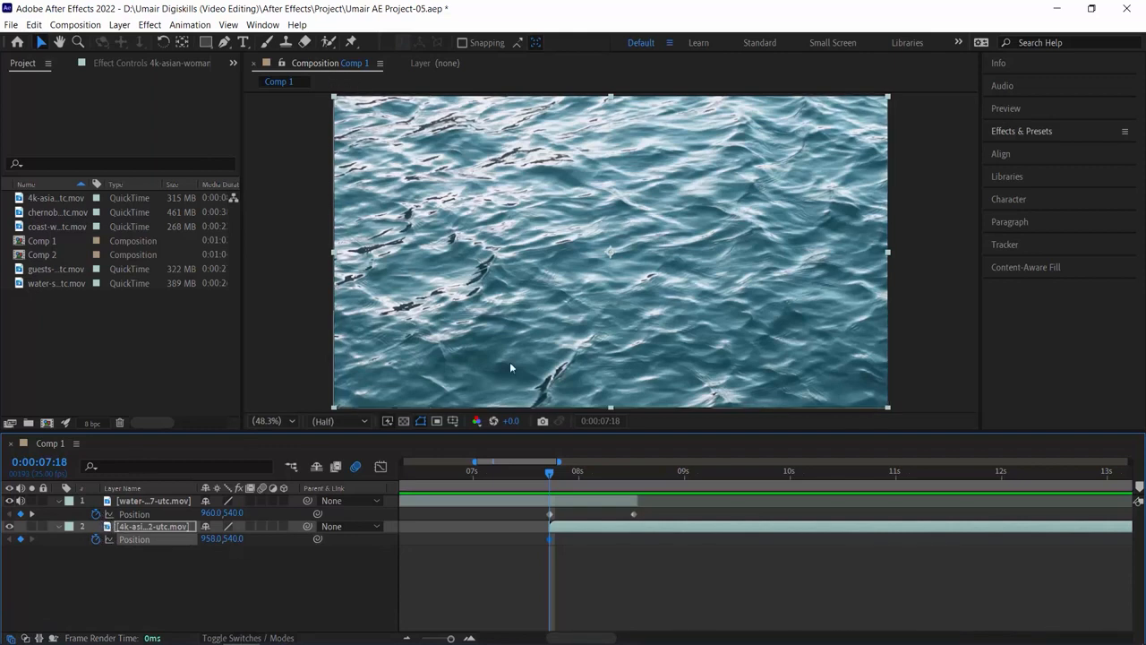
# Step: Hide the water-surface layer and move the 4k-asian-woman layer horizontally out of frame to the left, to about -953.6, 540
pyautogui.moveTo(210, 541); pyautogui.dragTo(18, 542)
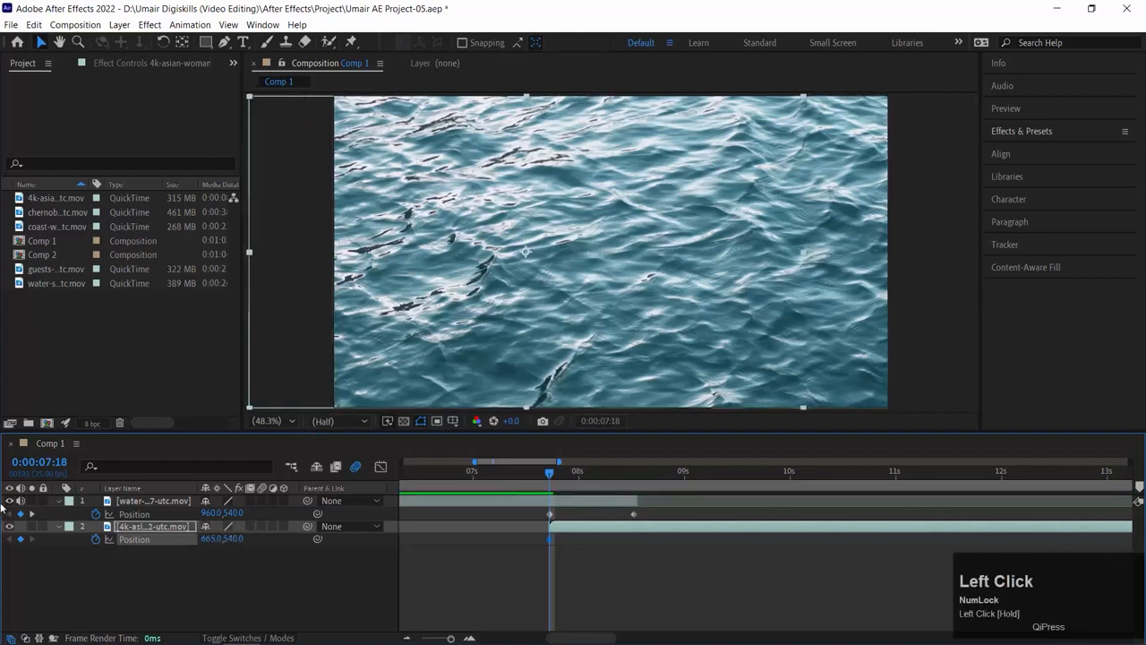
pyautogui.click(10, 501)
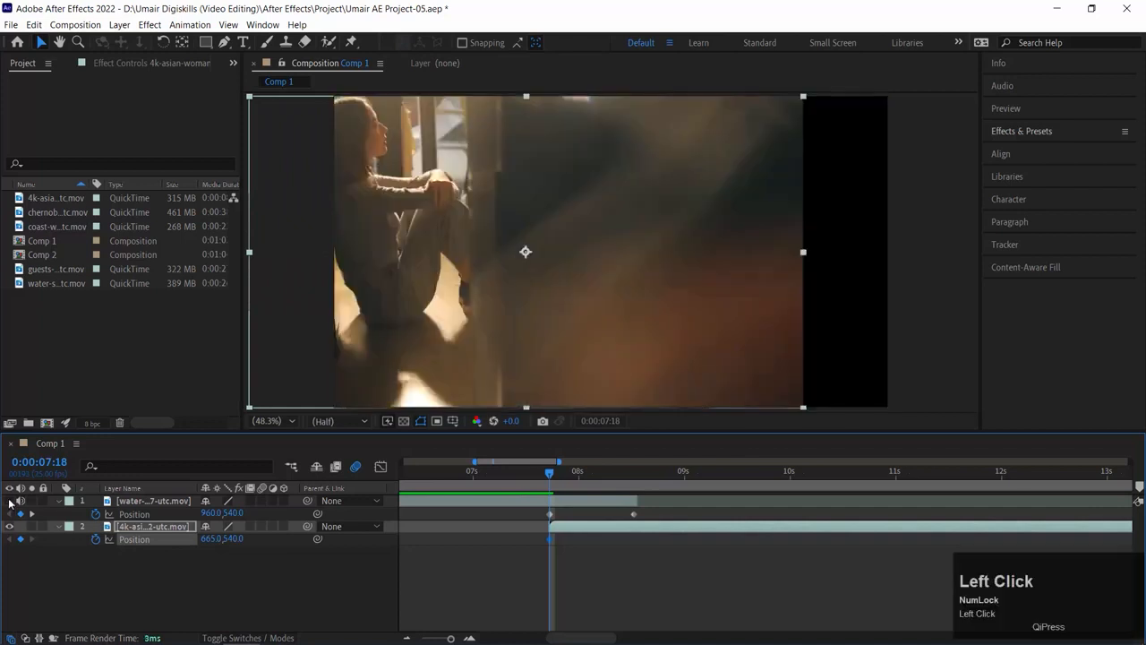
pyautogui.moveTo(212, 542); pyautogui.dragTo(162, 532)
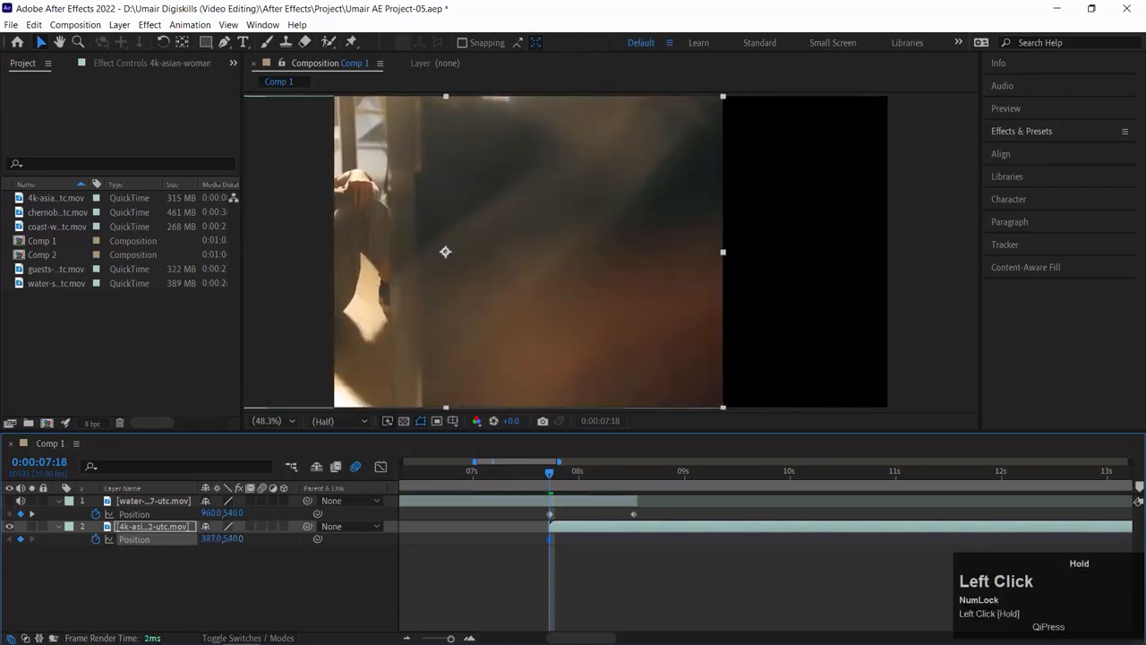
pyautogui.moveTo(640, 311); pyautogui.dragTo(248, 313)
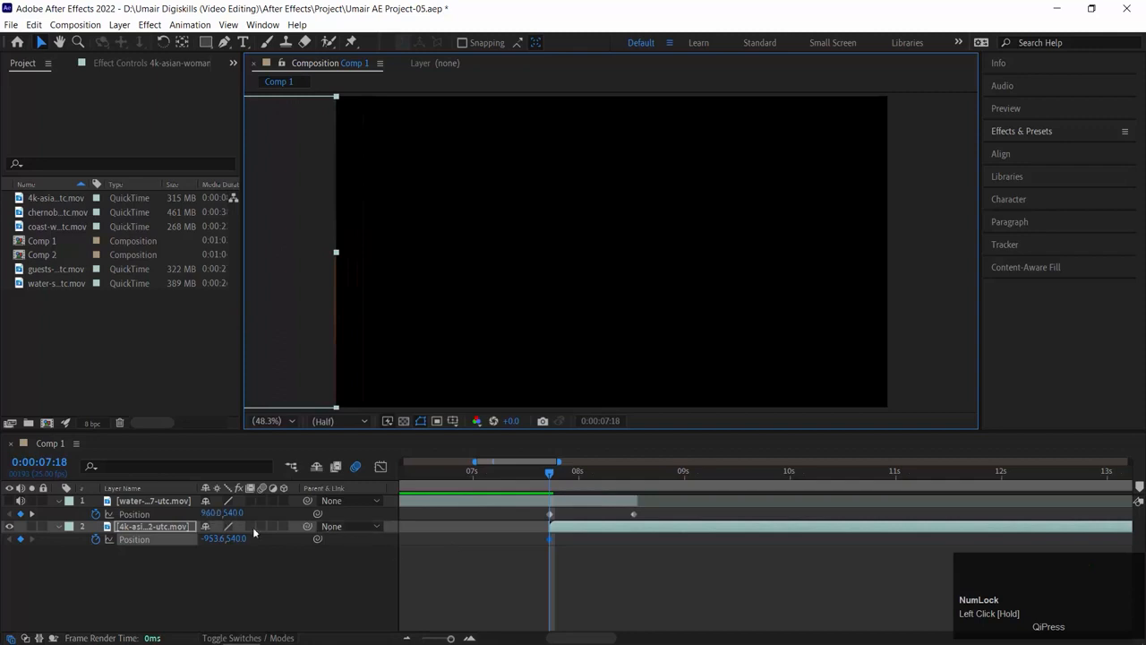
# Step: At 0:00:08:13, set the 4k-asian-woman layer's Position to 960, 540 so it fills the frame
pyautogui.moveTo(587, 468); pyautogui.dragTo(632, 467)
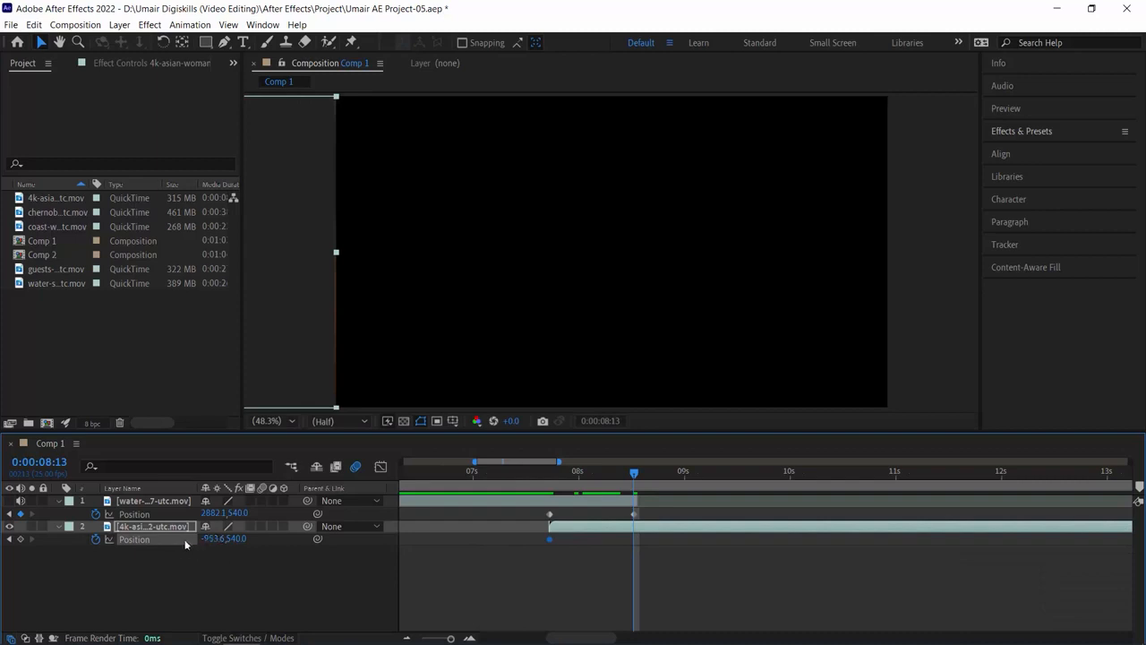
pyautogui.rightClick(139, 543)
pyautogui.click(176, 461)
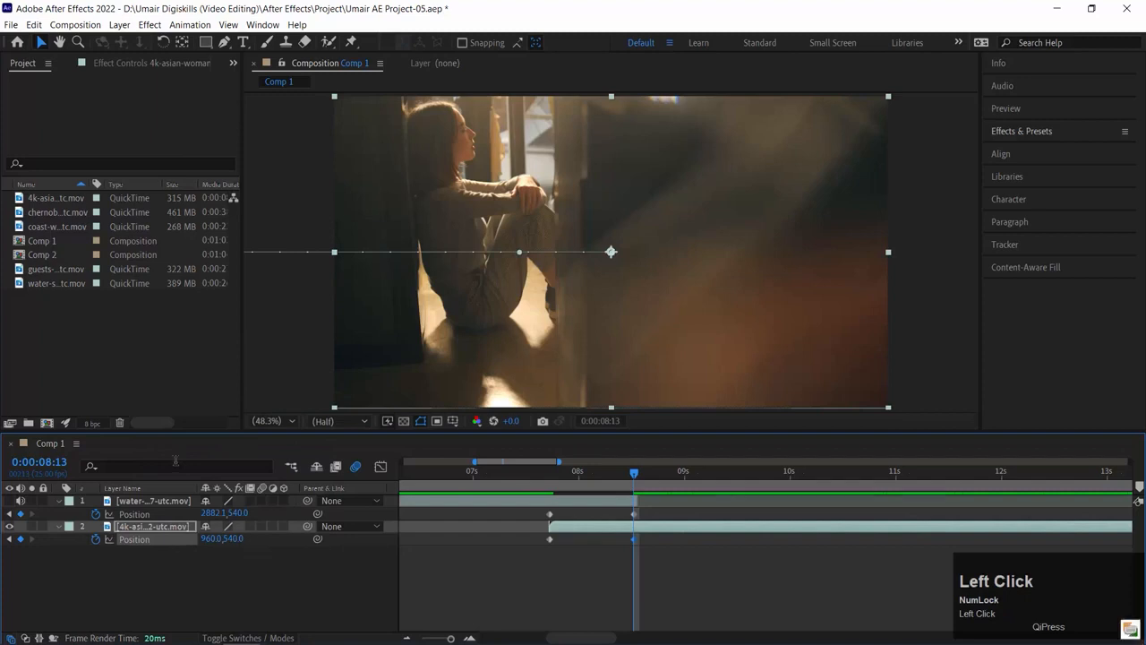
pyautogui.hotkey('ctrl', 'z')
pyautogui.moveTo(213, 542); pyautogui.dragTo(800, 463)
pyautogui.moveTo(518, 327); pyautogui.dragTo(705, 326)
pyautogui.click(219, 538)
pyautogui.write('960')
pyautogui.press('Return')
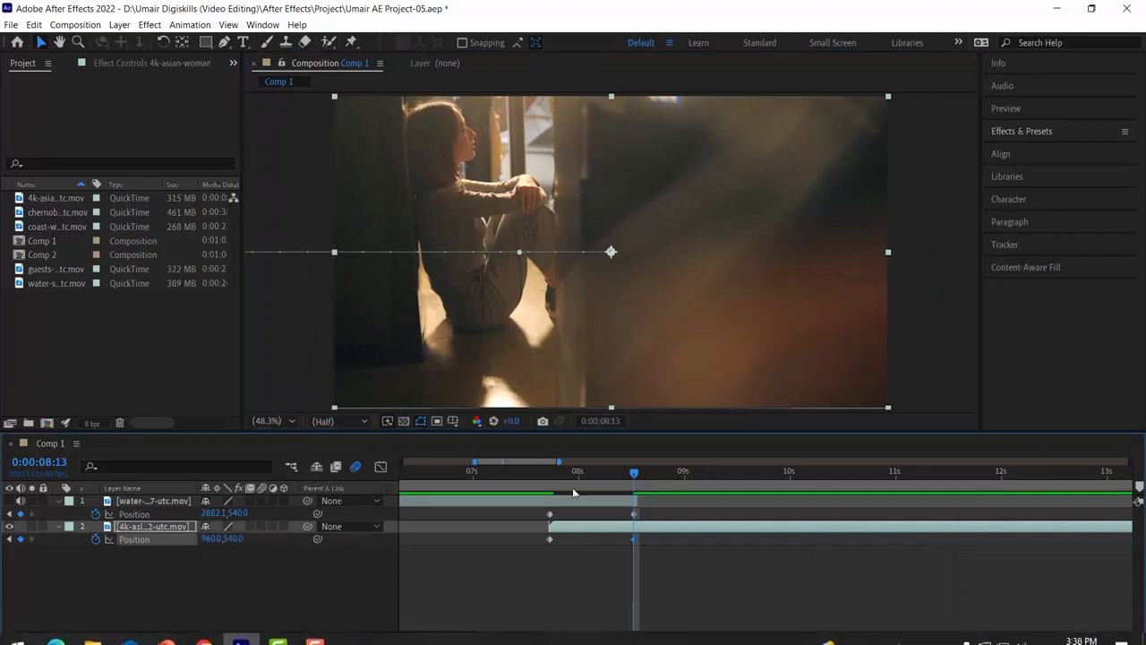
# Step: Play the position transition twice from just before its first keyframes, then scrub through it and return to 0:00:07:18
pyautogui.moveTo(582, 473); pyautogui.dragTo(521, 471)
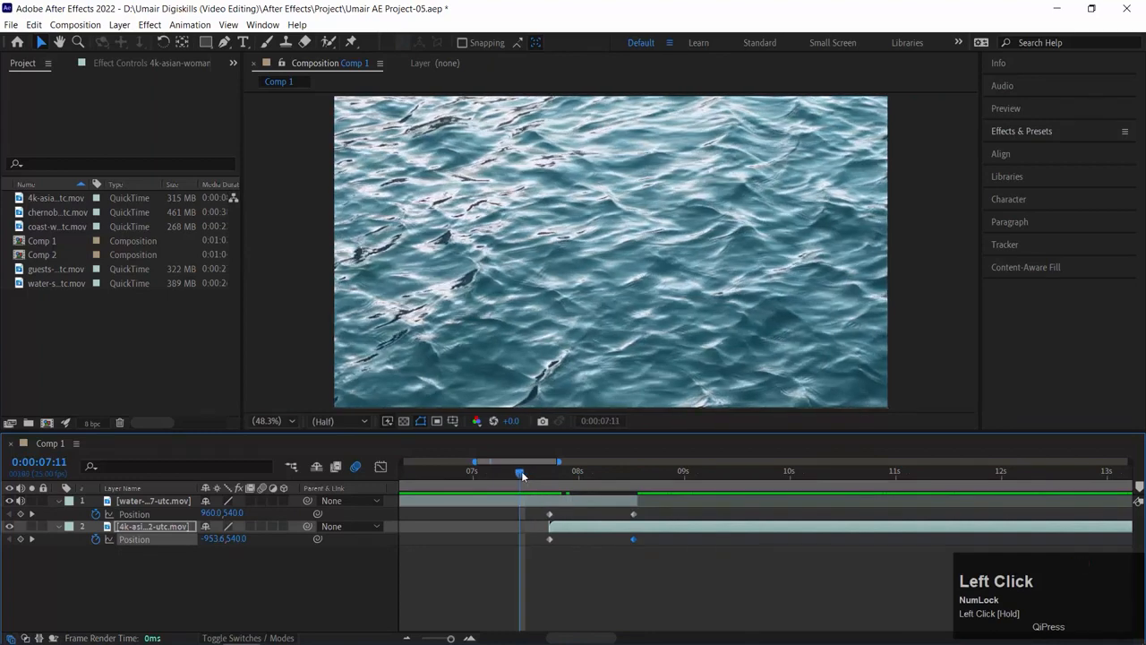
pyautogui.press('space')
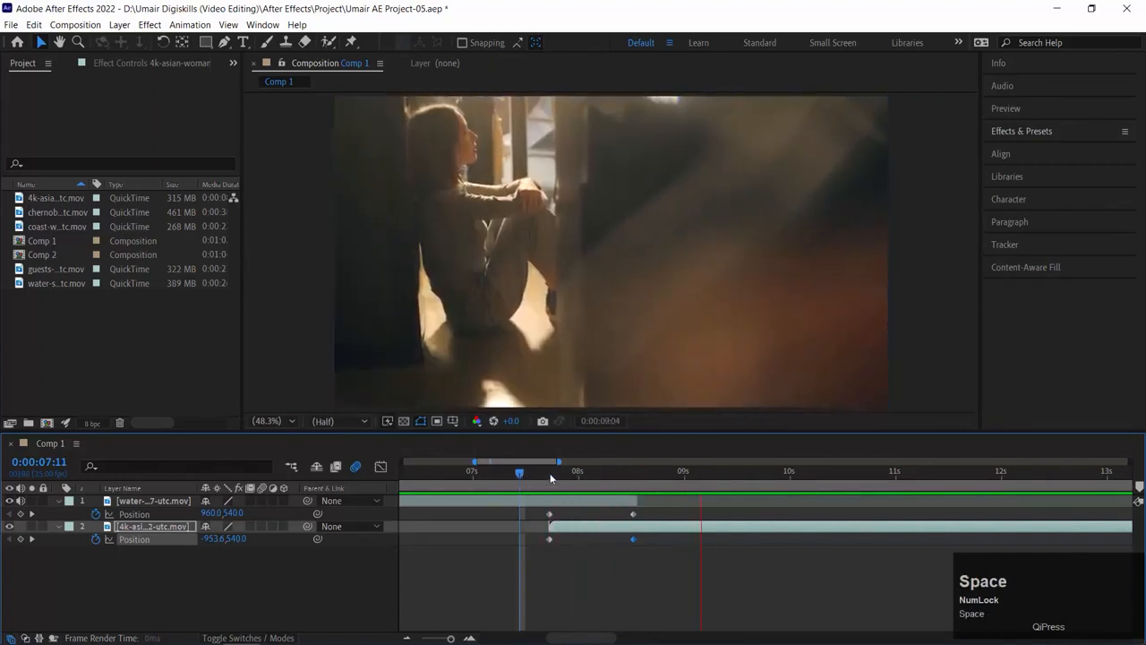
pyautogui.click(507, 474)
pyautogui.press('space')
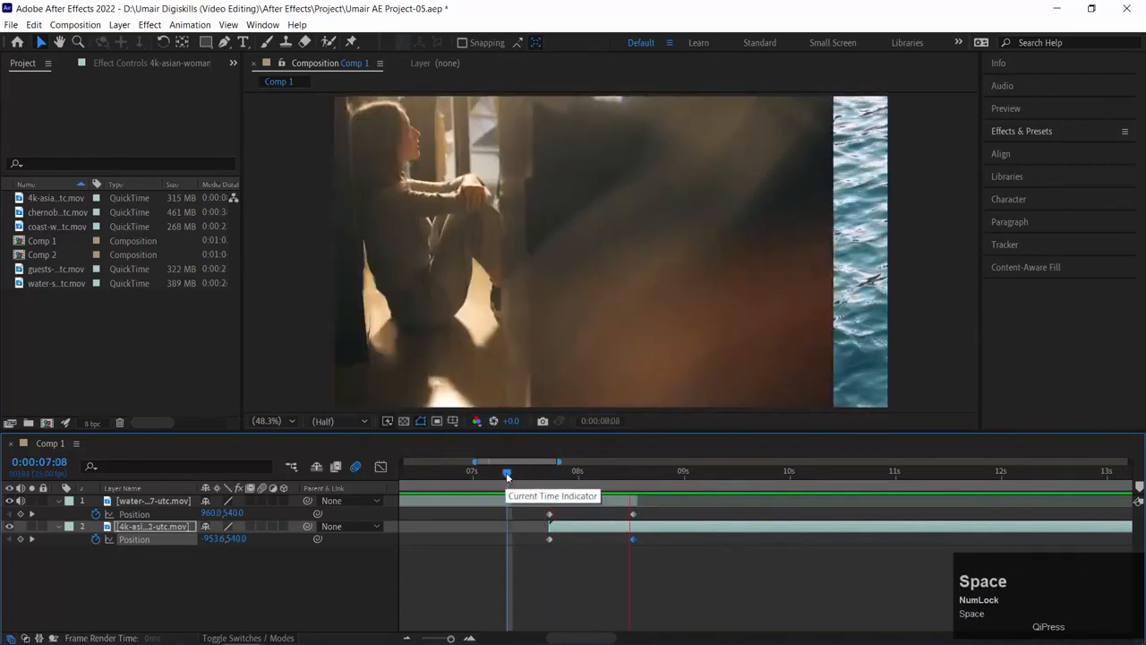
pyautogui.moveTo(506, 469)
pyautogui.mouseDown()
pyautogui.moveTo(585, 485)
pyautogui.moveTo(574, 478)
pyautogui.mouseUp()
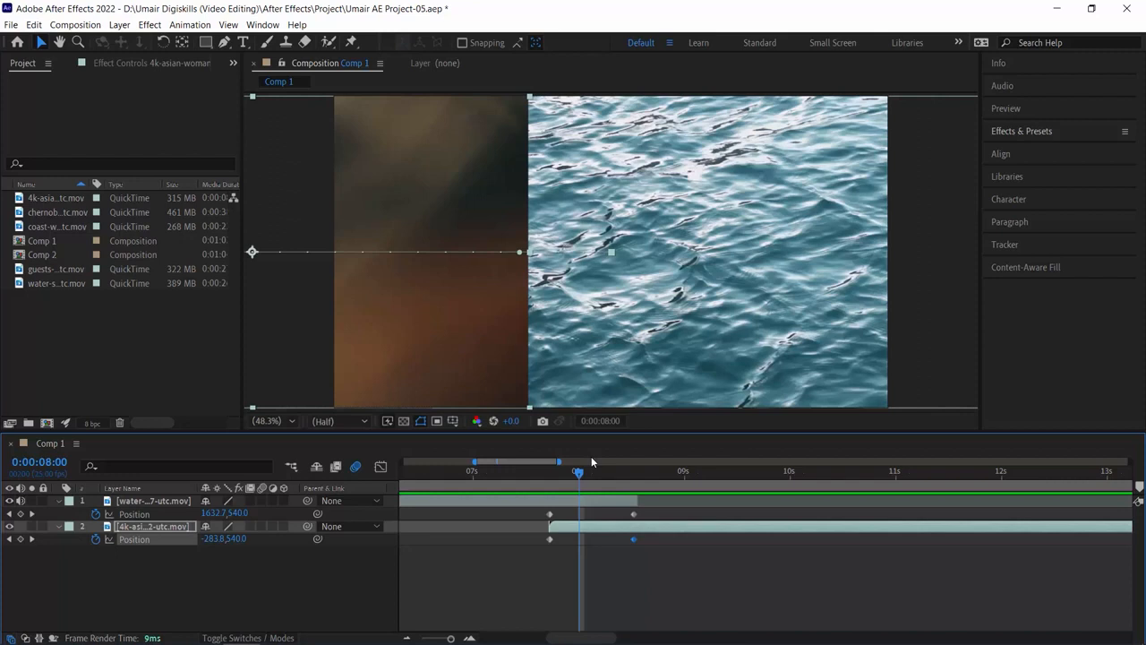
pyautogui.moveTo(579, 472); pyautogui.dragTo(548, 472)
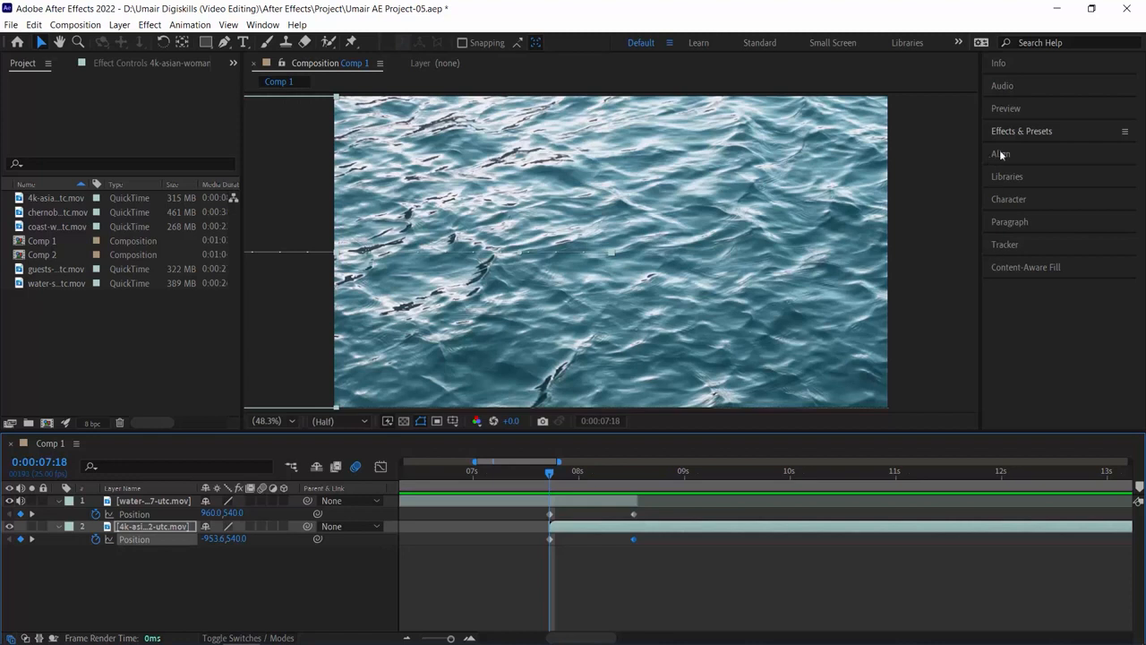
# Step: Open Effects & Presets and expand the Transition category to list its effects
pyautogui.click(1053, 134)
pyautogui.scroll(-2, 1054, 365)
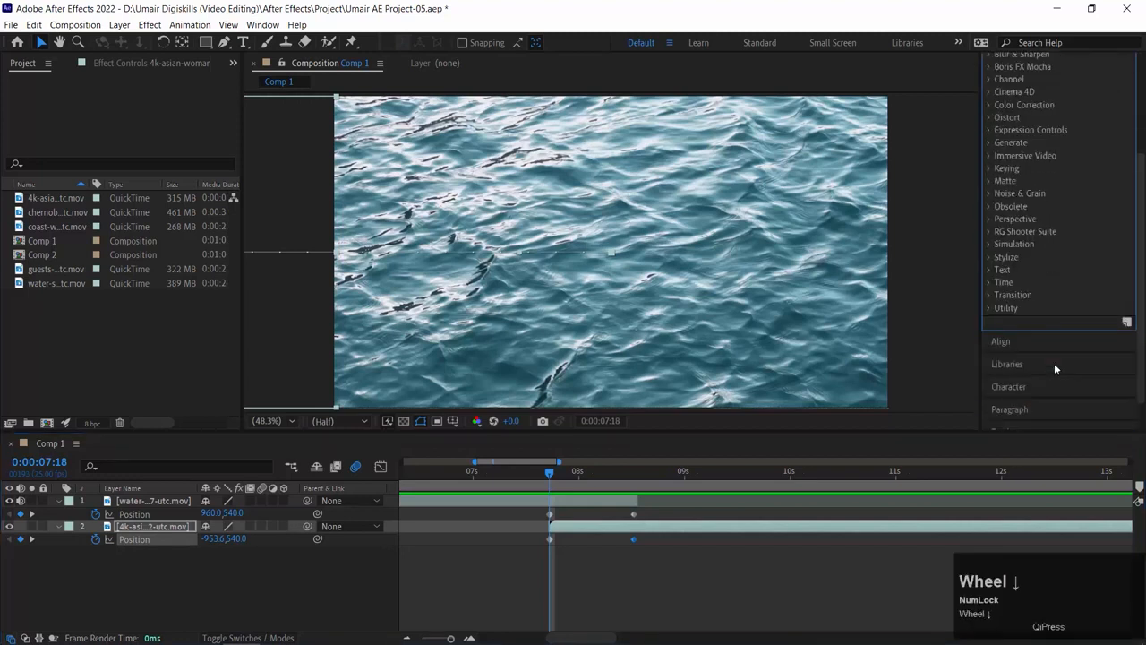
pyautogui.click(1000, 297)
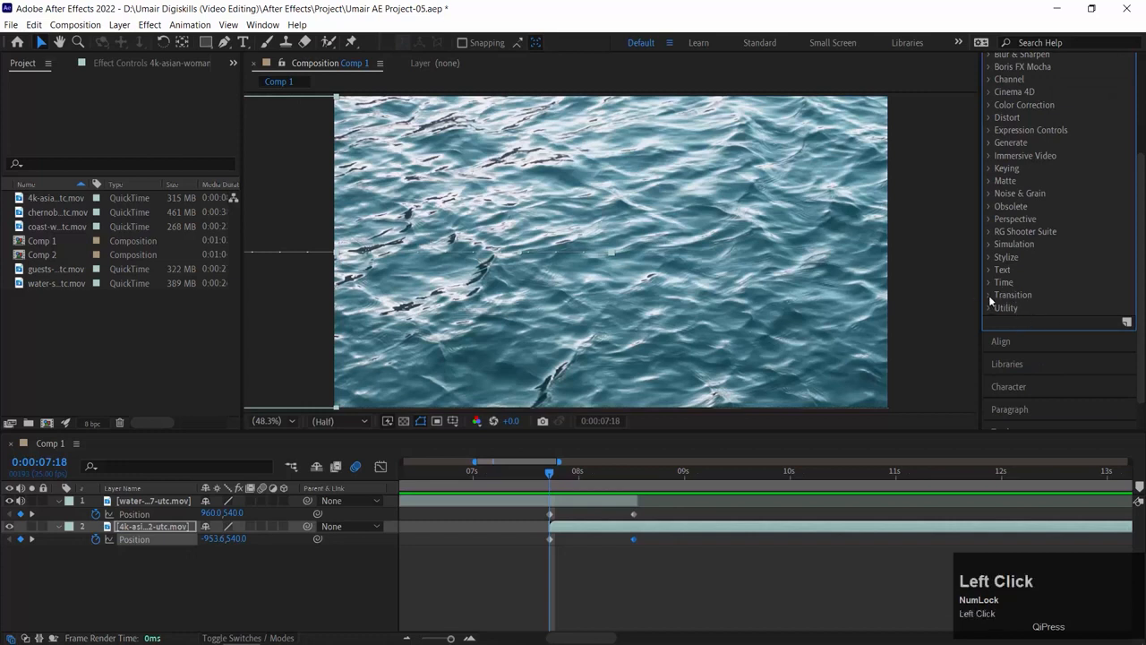
pyautogui.click(989, 296)
pyautogui.scroll(-1, 1072, 305)
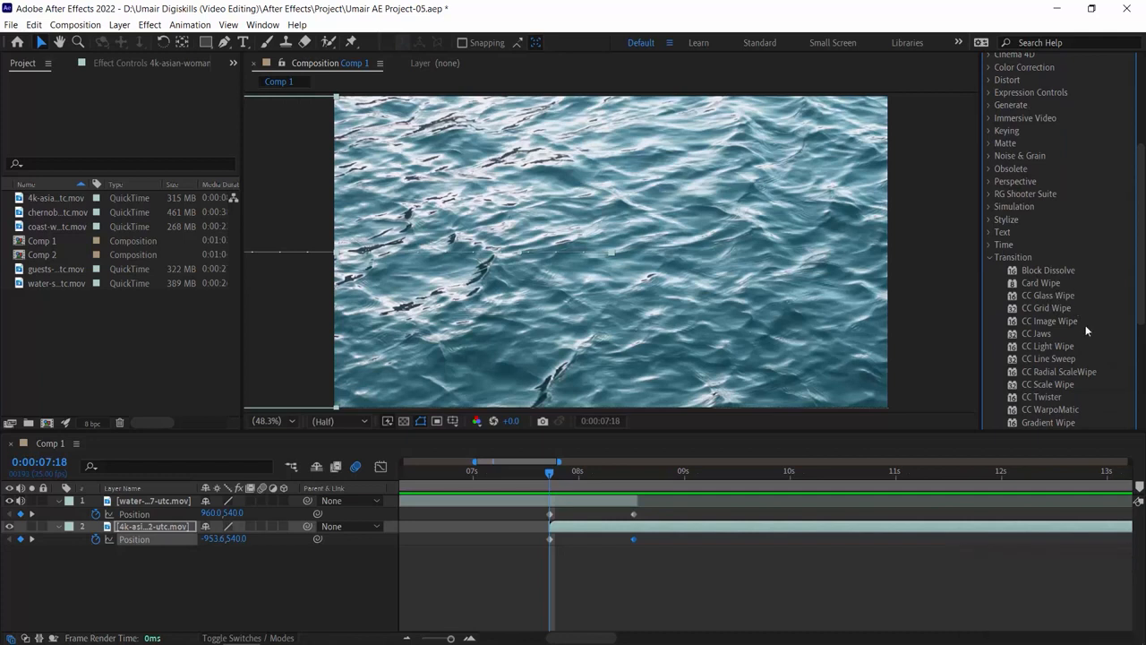
pyautogui.scroll(-3, 1076, 359)
# Step: Look through the available transition effects, including Iris Wipe, Radial Wipe, CC Radial ScaleWipe and CC Jaws
pyautogui.click(1035, 322)
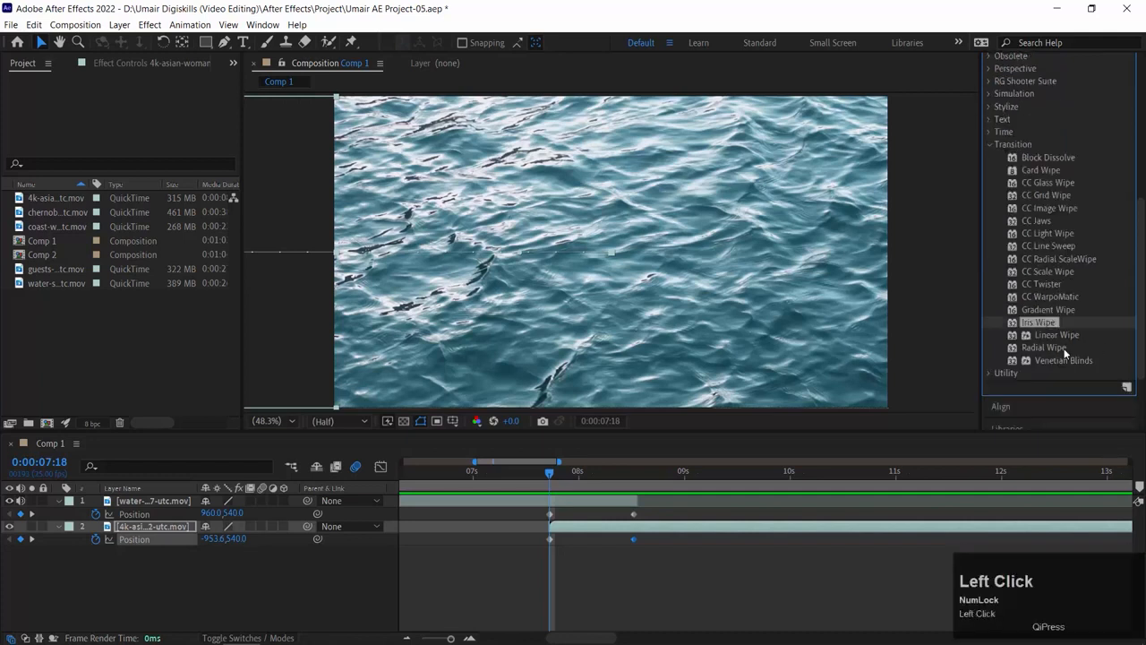
pyautogui.click(1062, 349)
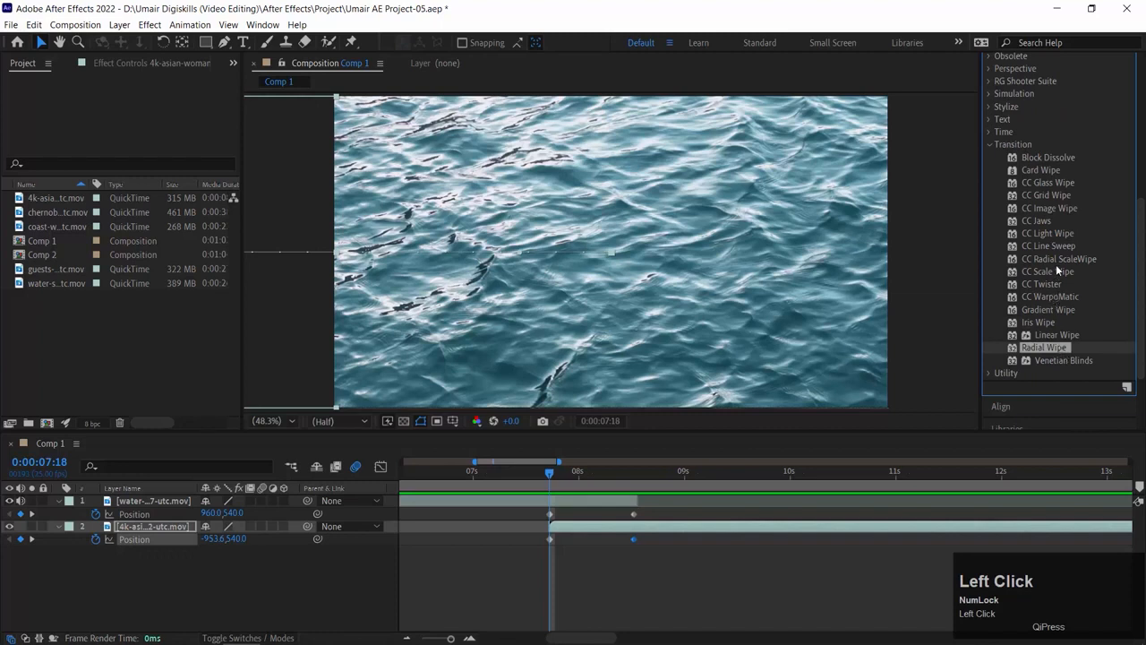
pyautogui.click(1056, 261)
pyautogui.click(1042, 220)
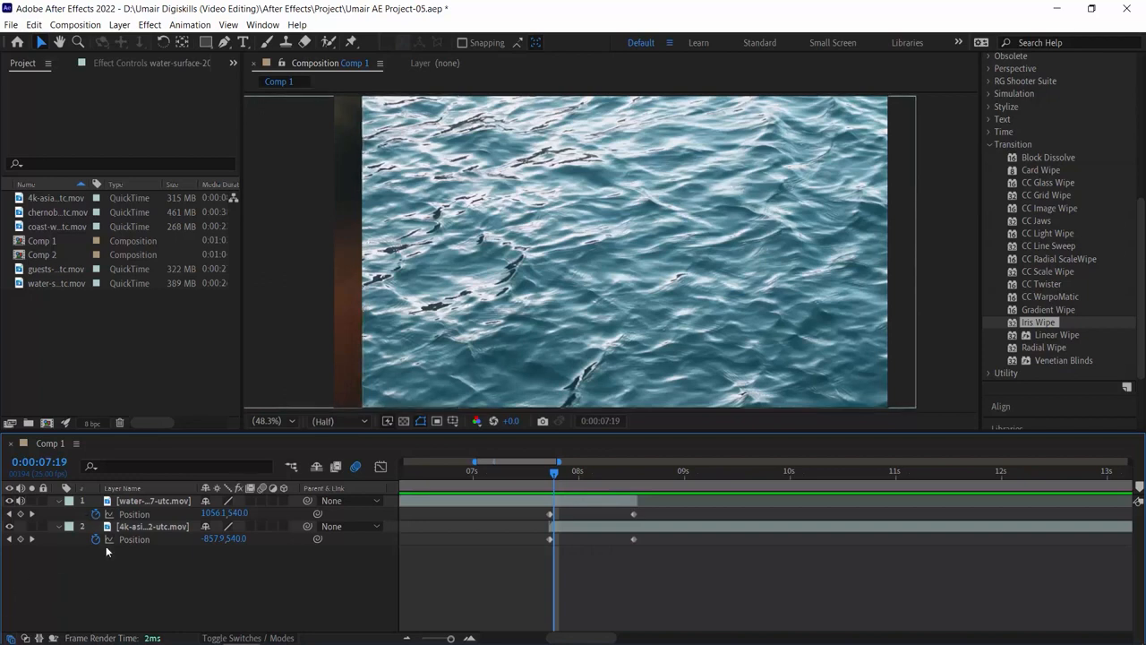
# Step: Remove the Position keyframes from the water-surface and 4k-asian-woman layers and reset both positions to 960, 540
pyautogui.click(96, 514)
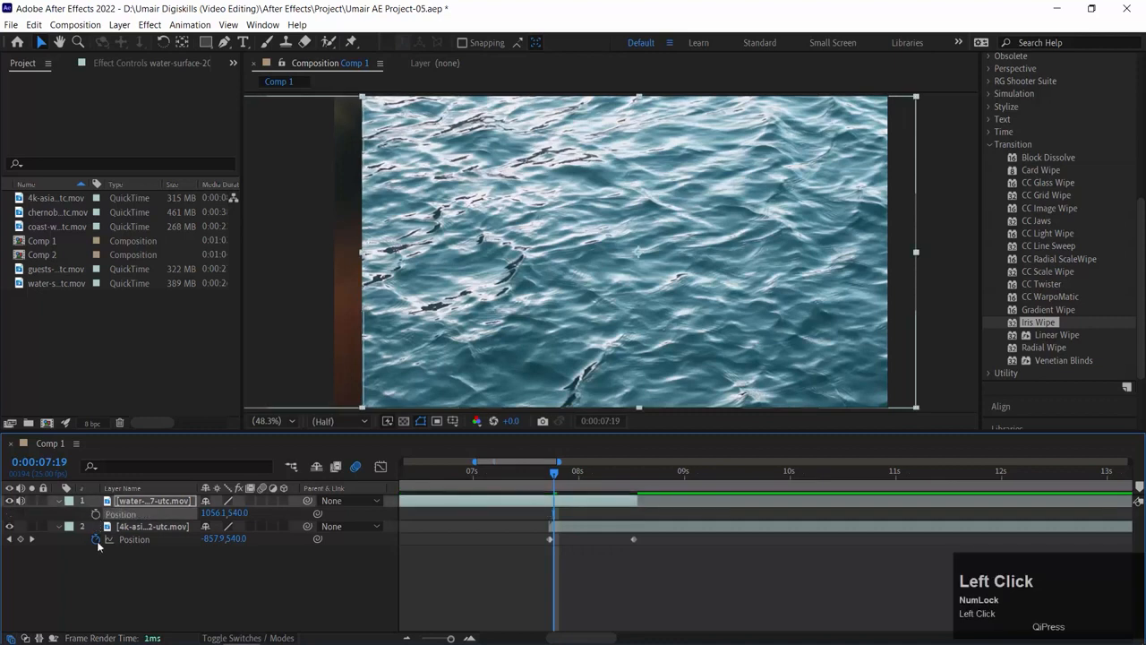
pyautogui.click(96, 539)
pyautogui.rightClick(125, 514)
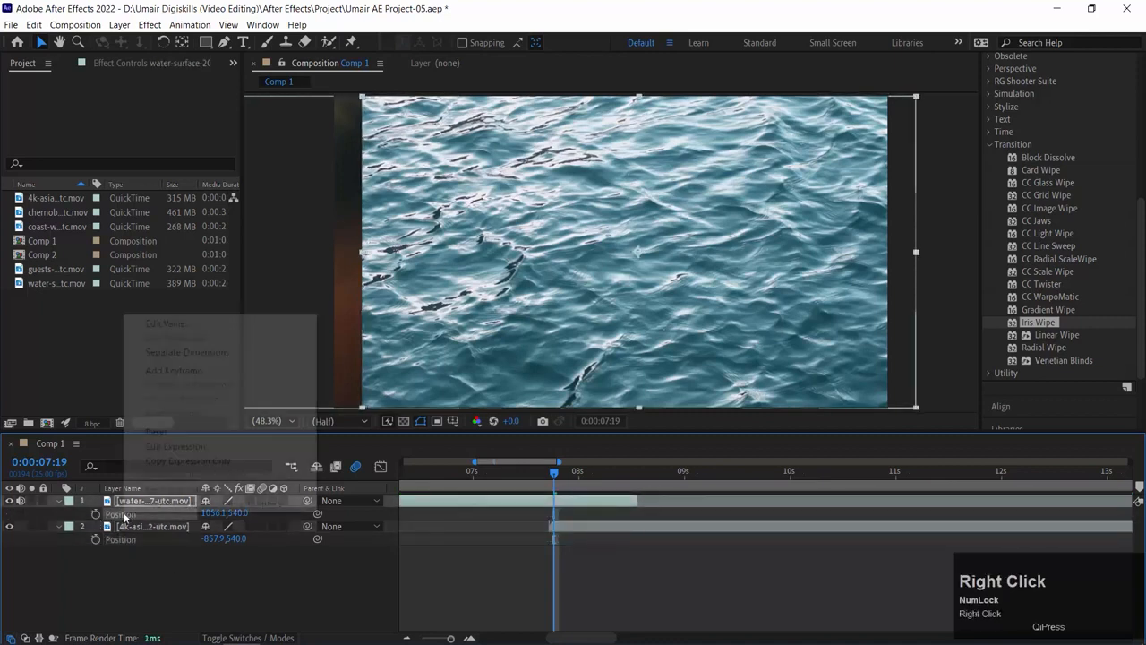
pyautogui.click(157, 431)
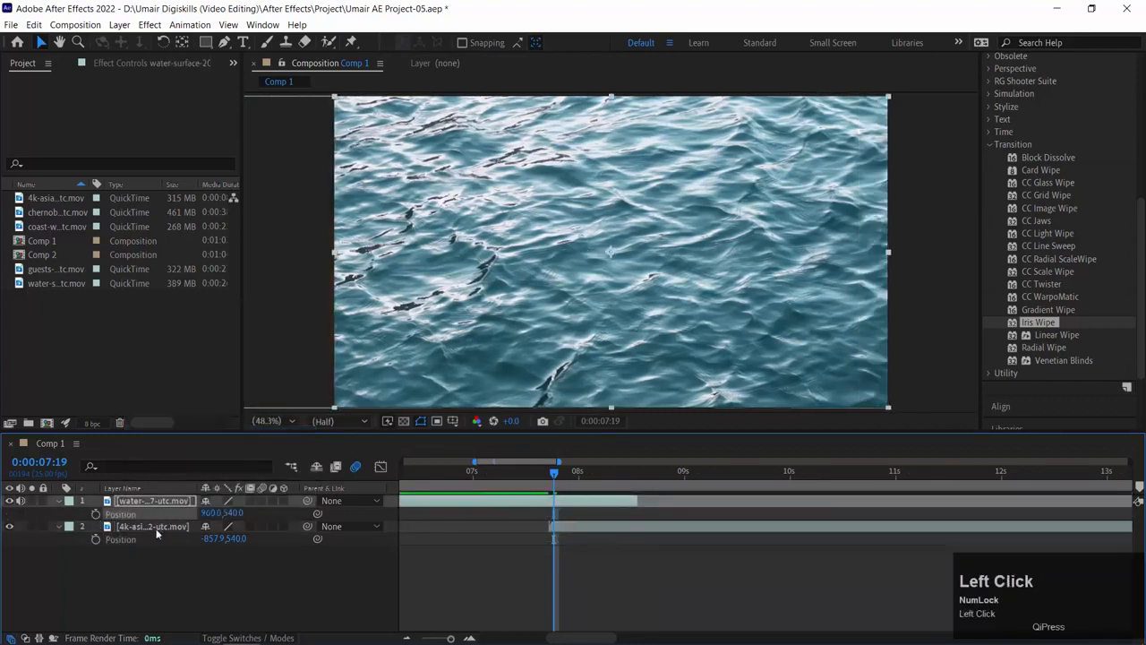
pyautogui.rightClick(125, 541)
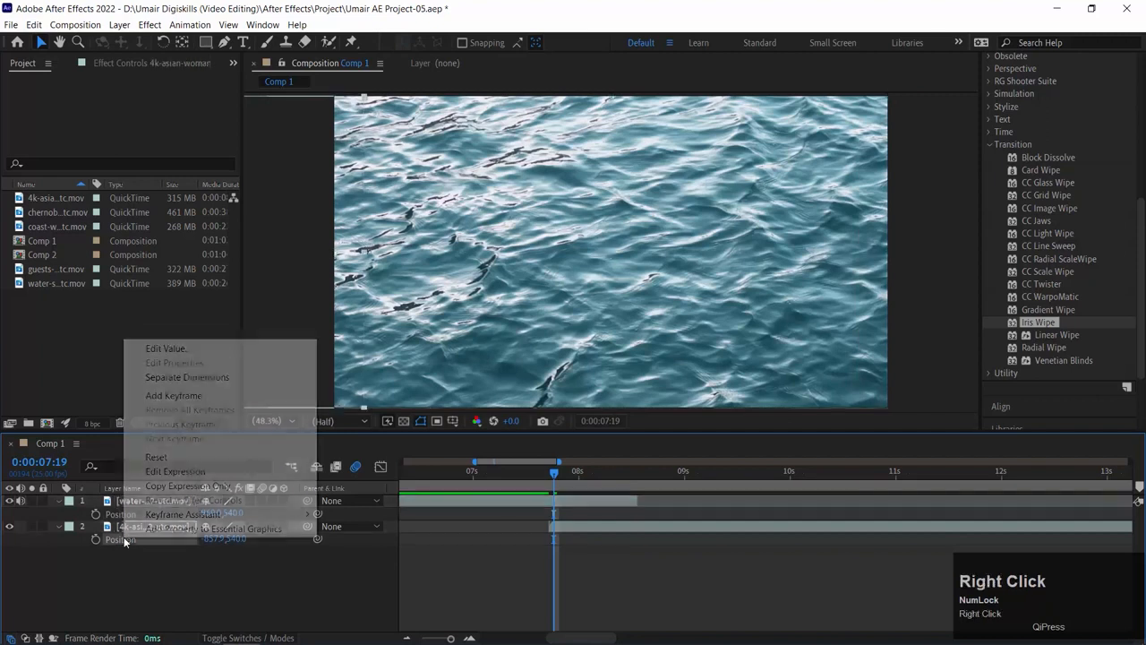
pyautogui.click(157, 456)
pyautogui.moveTo(576, 472); pyautogui.dragTo(595, 469)
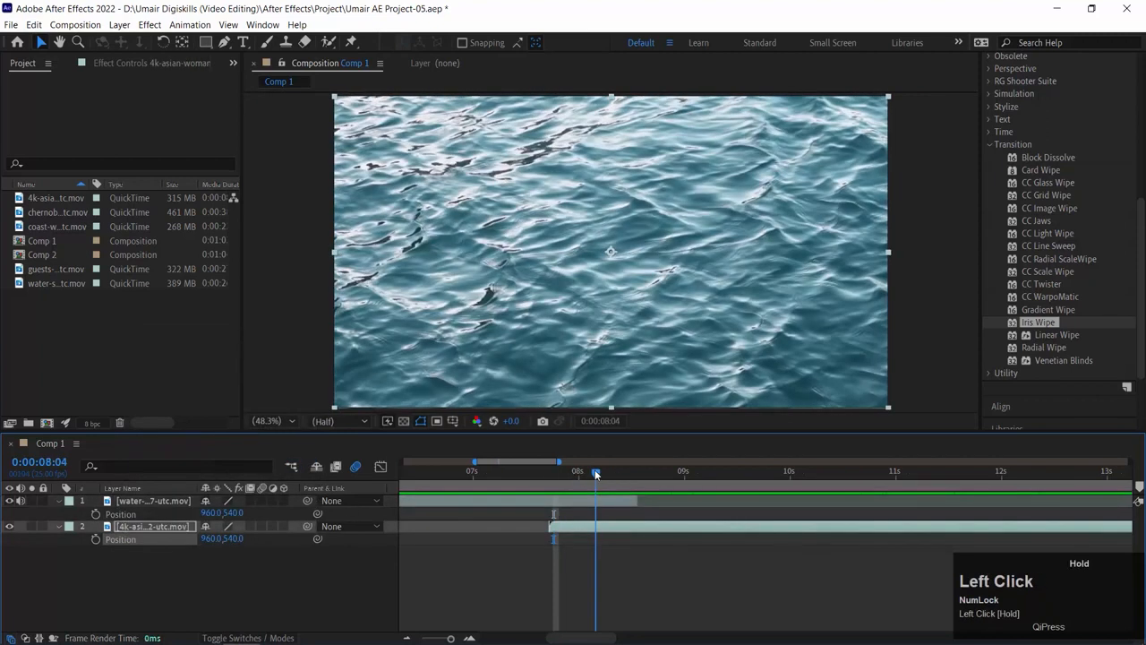
# Step: Apply the CC Jaws transition effect to the water-surface layer and undo it
pyautogui.click(145, 502)
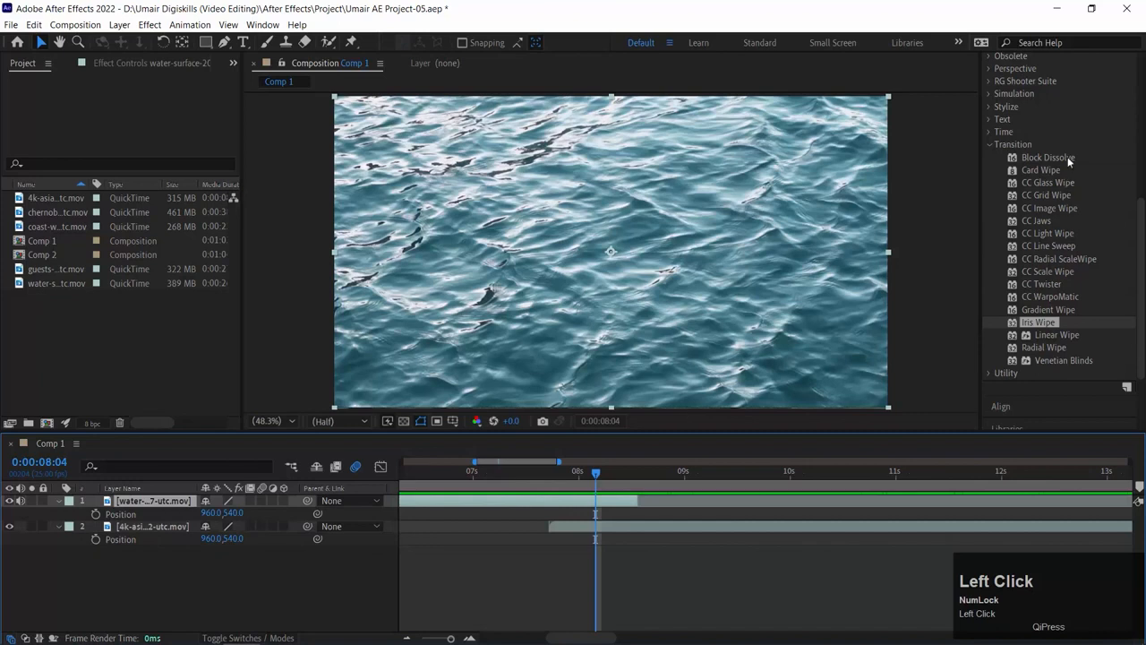
pyautogui.click(1066, 157)
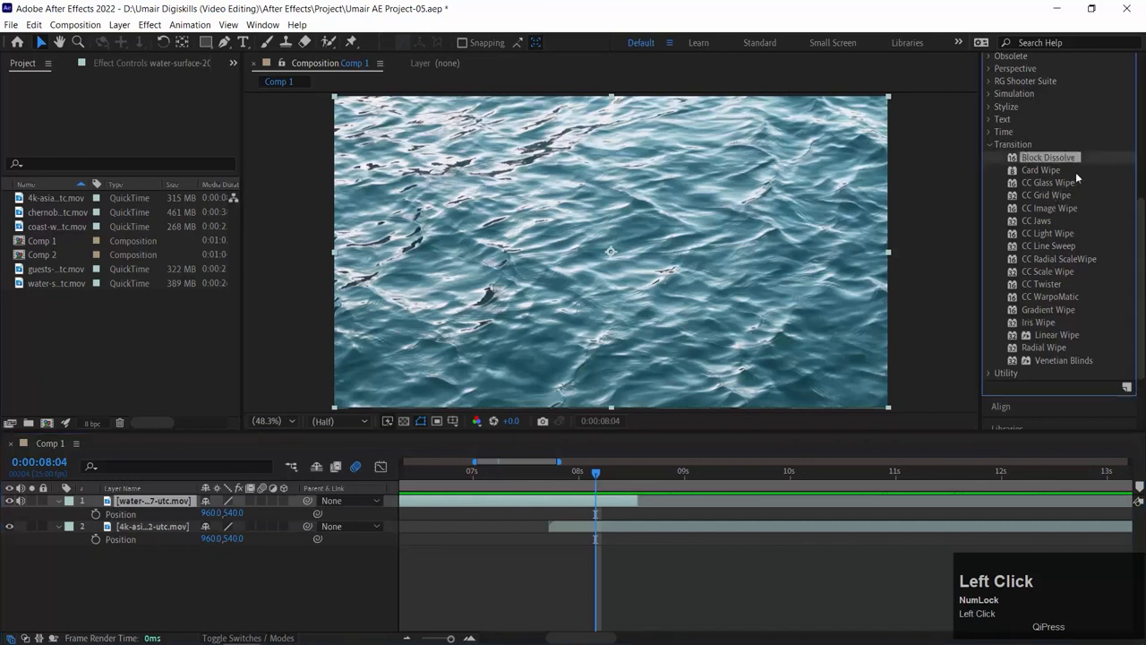
pyautogui.click(1060, 208)
pyautogui.click(1044, 222)
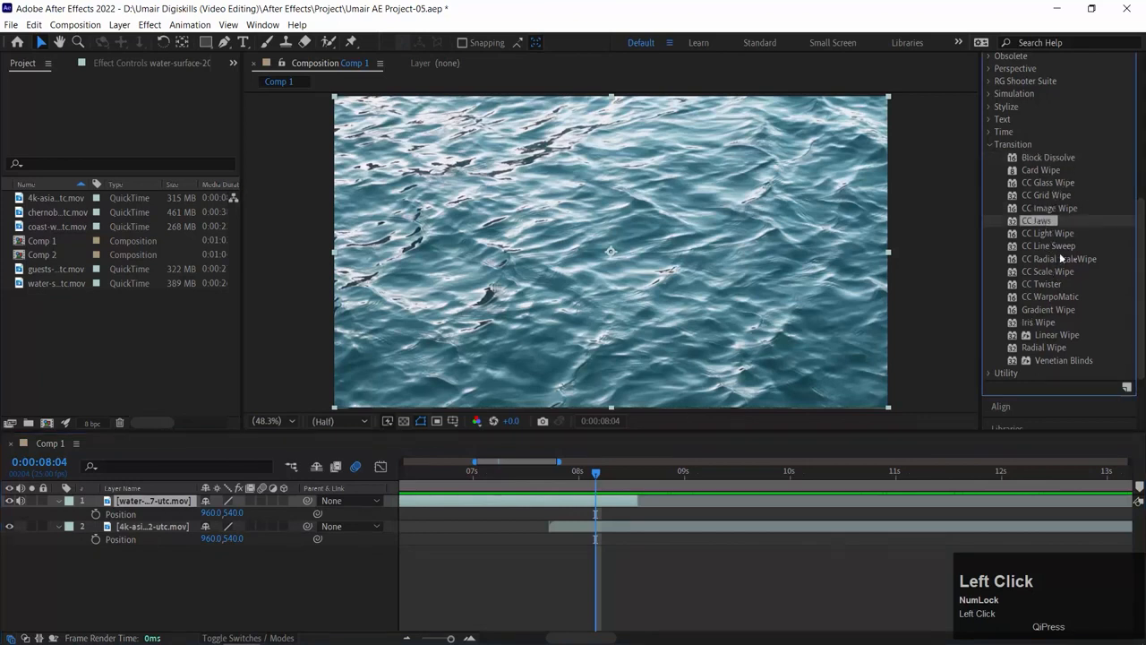
pyautogui.moveTo(1041, 227); pyautogui.dragTo(583, 497)
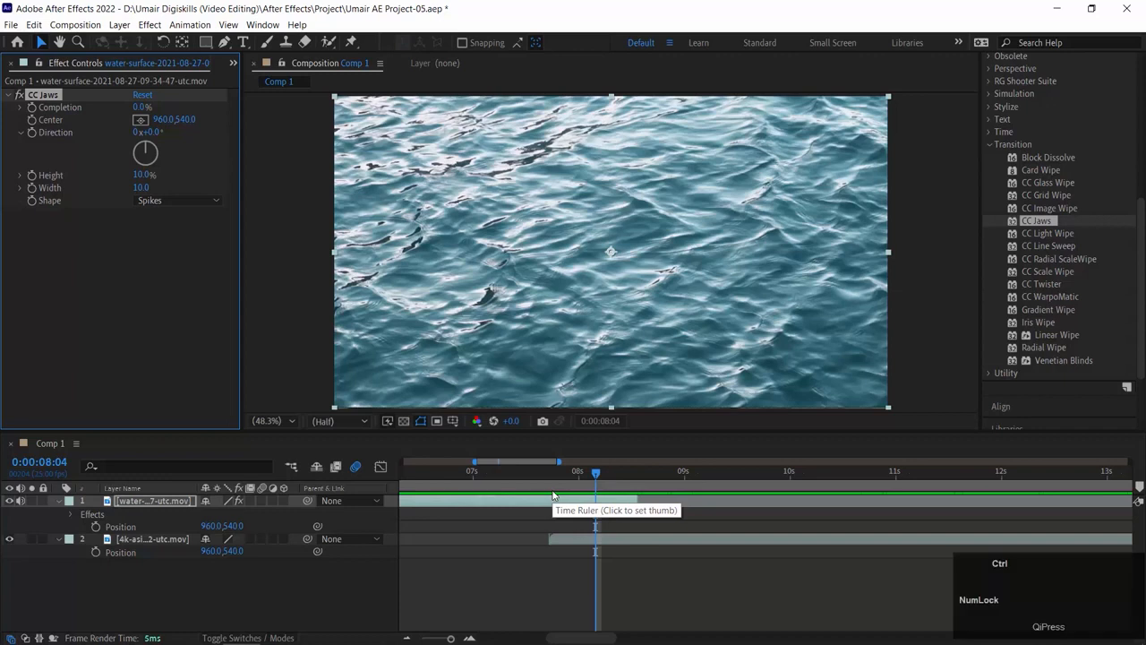
pyautogui.hotkey('ctrl', 'z')
# Step: Apply CC Jaws to the selected water-surface layer, try Completion at 55% within the clip overlap, and reset the effect
pyautogui.click(126, 504)
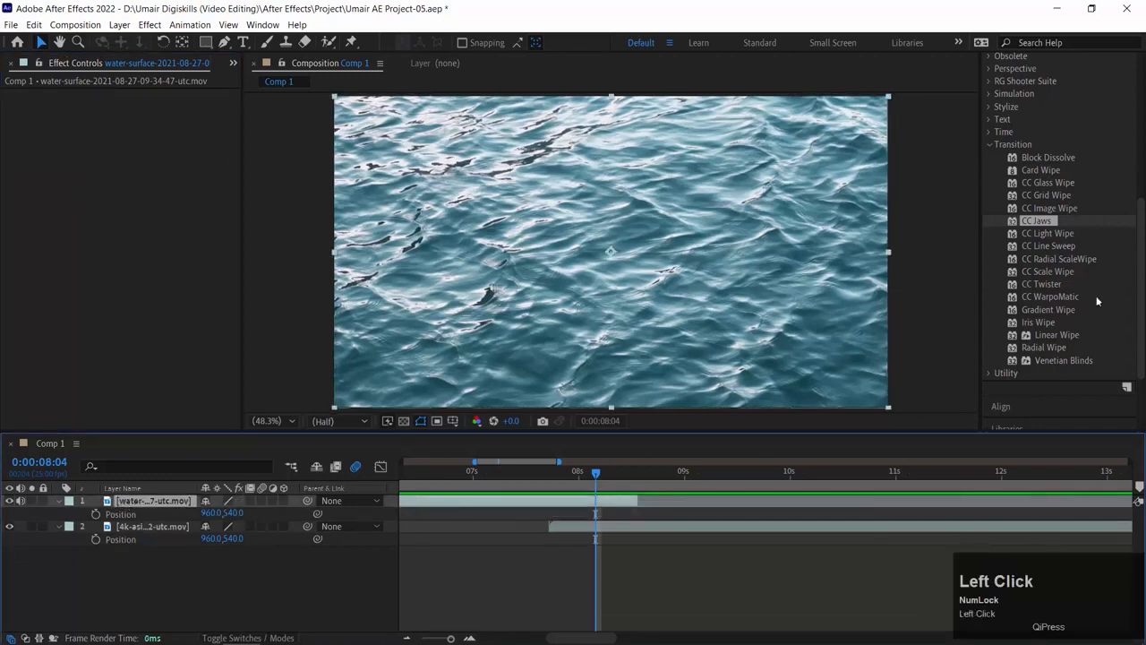
pyautogui.doubleClick(1025, 221)
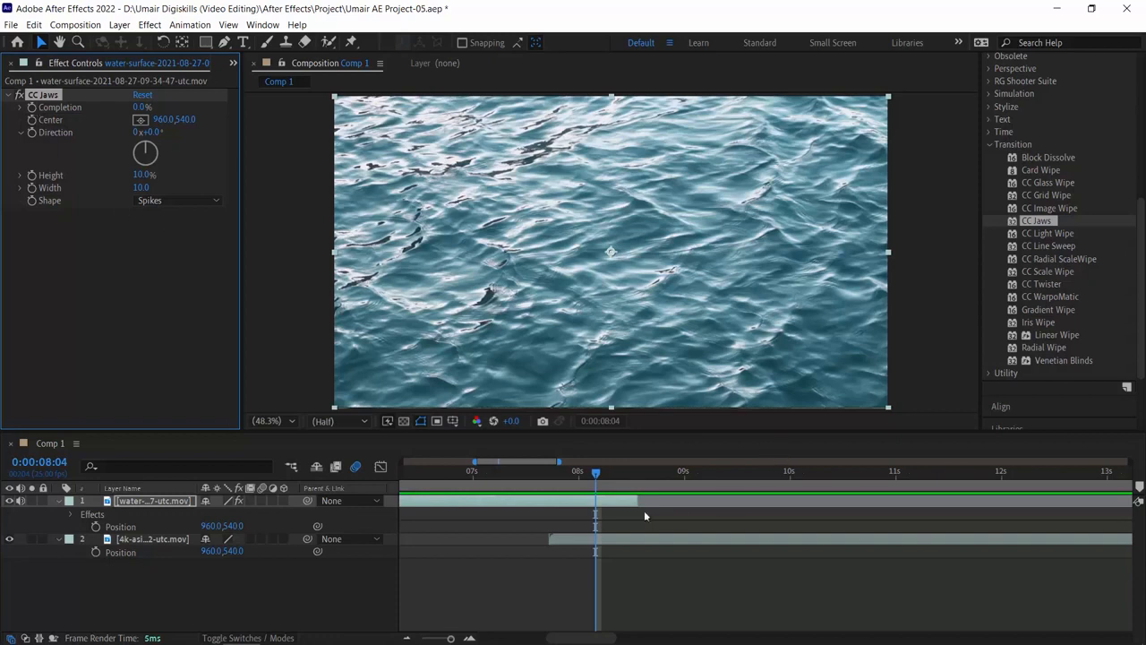
pyautogui.moveTo(597, 476); pyautogui.dragTo(529, 477)
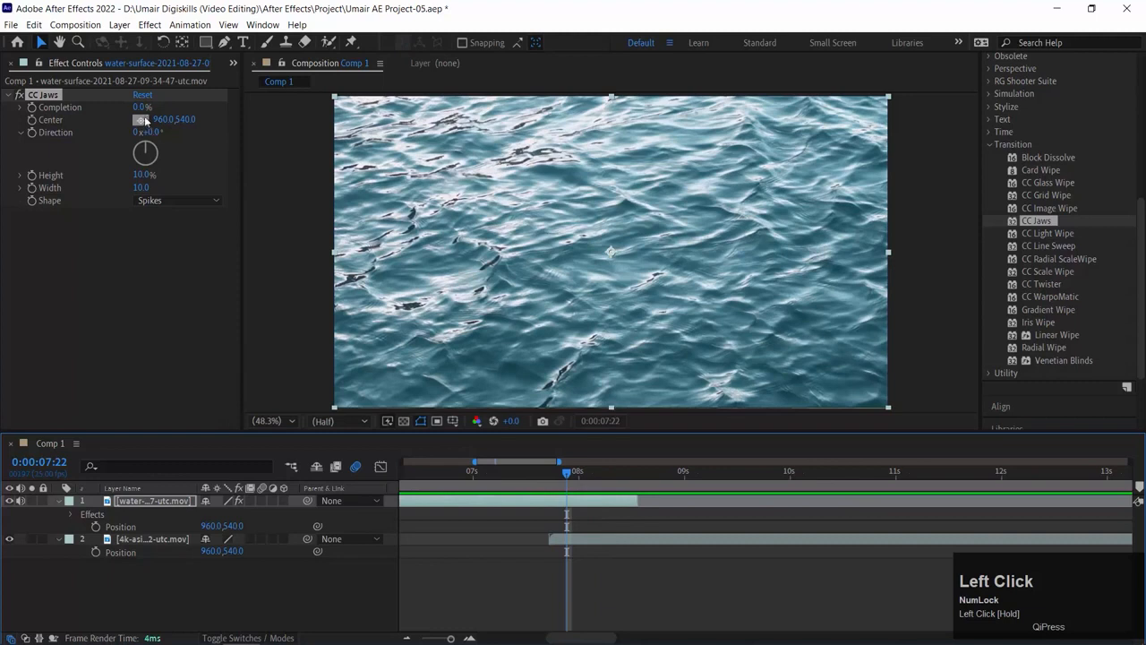
pyautogui.moveTo(141, 107); pyautogui.dragTo(118, 113)
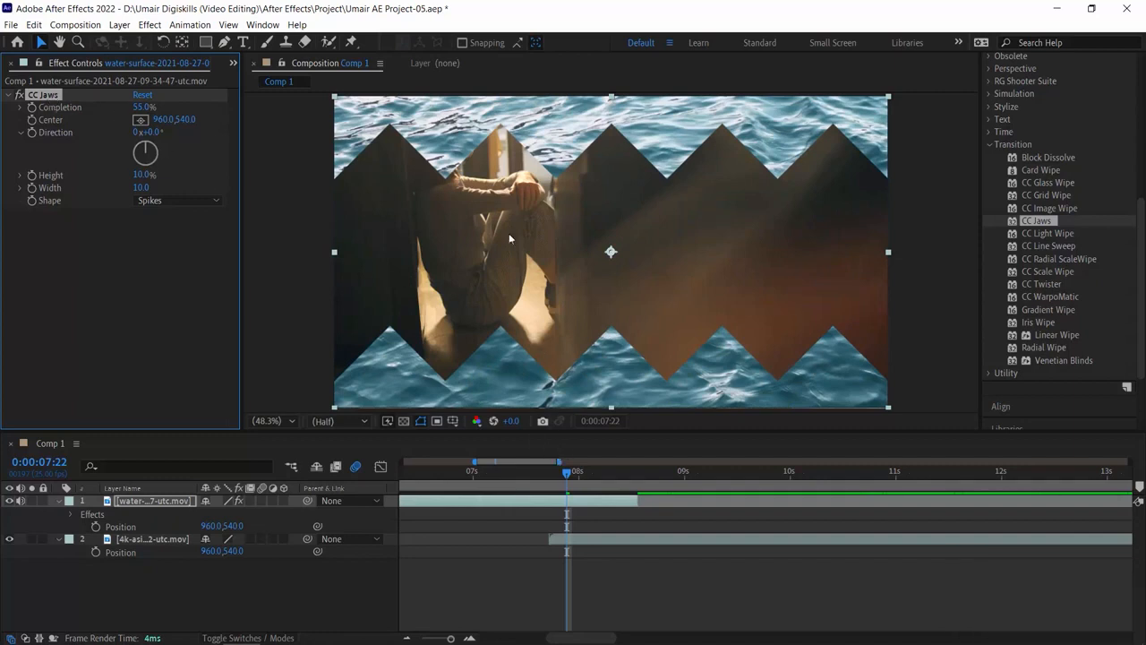
pyautogui.moveTo(566, 484)
pyautogui.mouseDown()
pyautogui.moveTo(428, 474)
pyautogui.moveTo(608, 473)
pyautogui.moveTo(549, 472)
pyautogui.mouseUp()
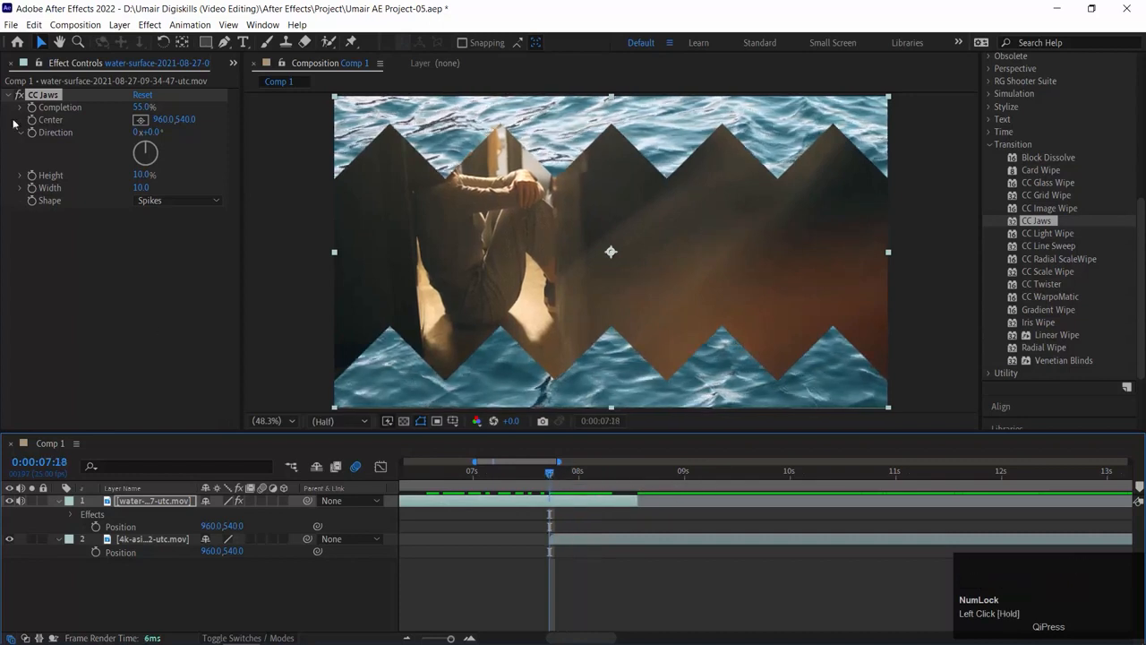
pyautogui.click(143, 95)
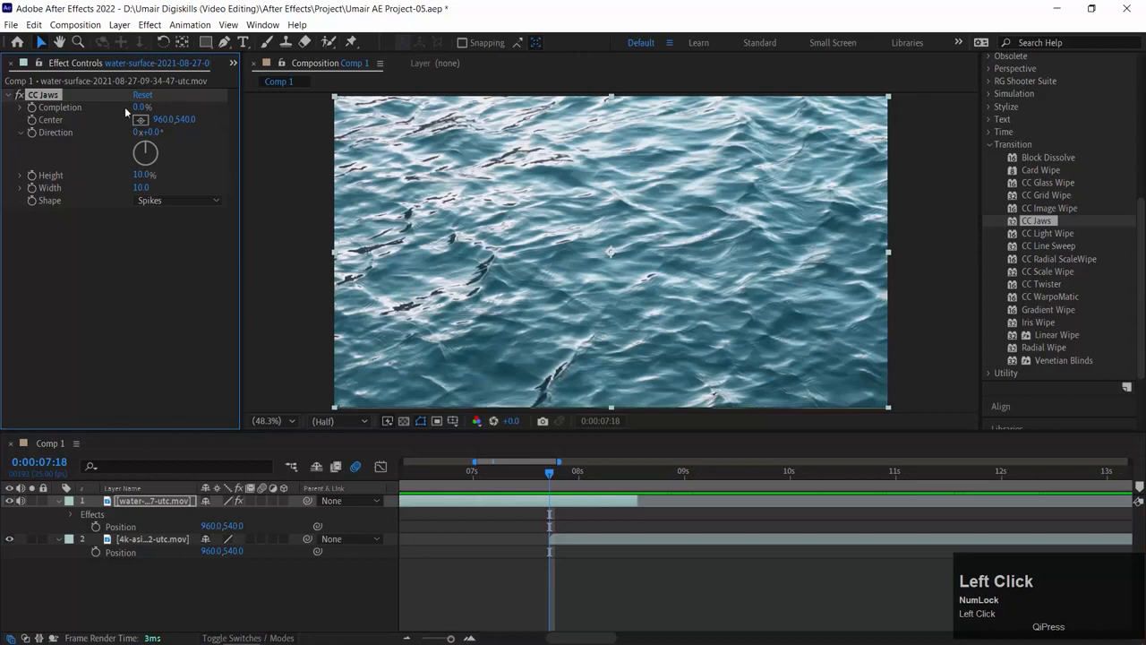
# Step: Keyframe the CC Jaws Completion from 0% at 0:00:07:18 to 100% at 0:00:08:13
pyautogui.click(67, 109)
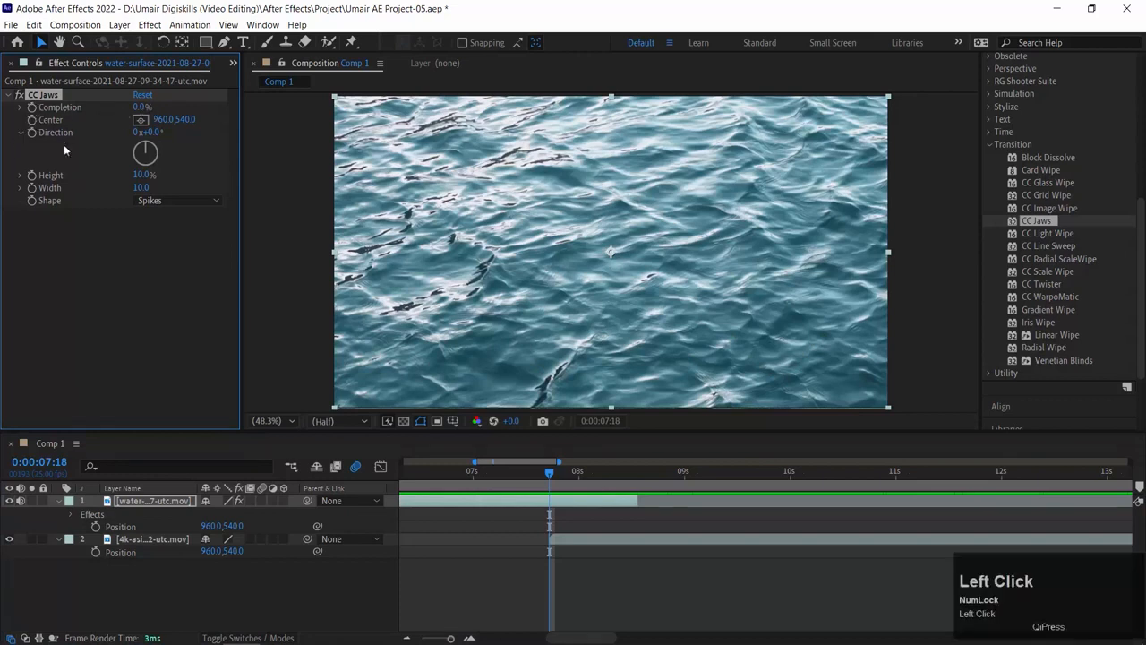
pyautogui.click(31, 107)
pyautogui.moveTo(550, 471); pyautogui.dragTo(628, 472)
pyautogui.moveTo(135, 111); pyautogui.dragTo(231, 105)
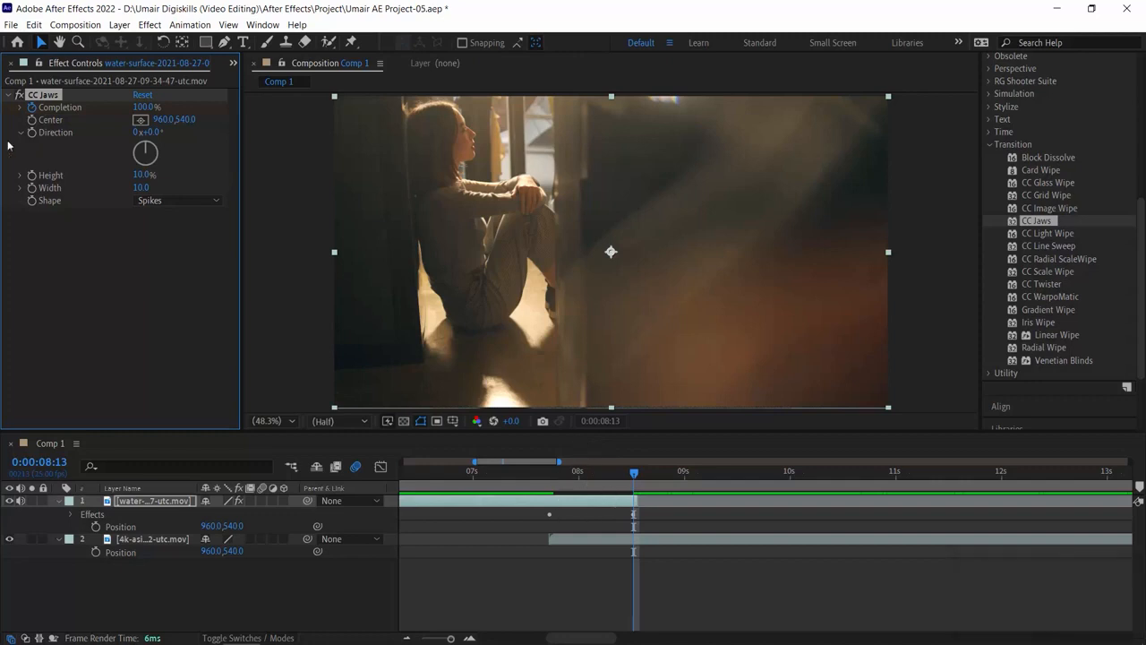
# Step: Try shifting the 4k-asian-woman layer to start at about 9 s, play the transition, and undo the shift
pyautogui.moveTo(577, 476); pyautogui.dragTo(695, 542)
pyautogui.press('space')
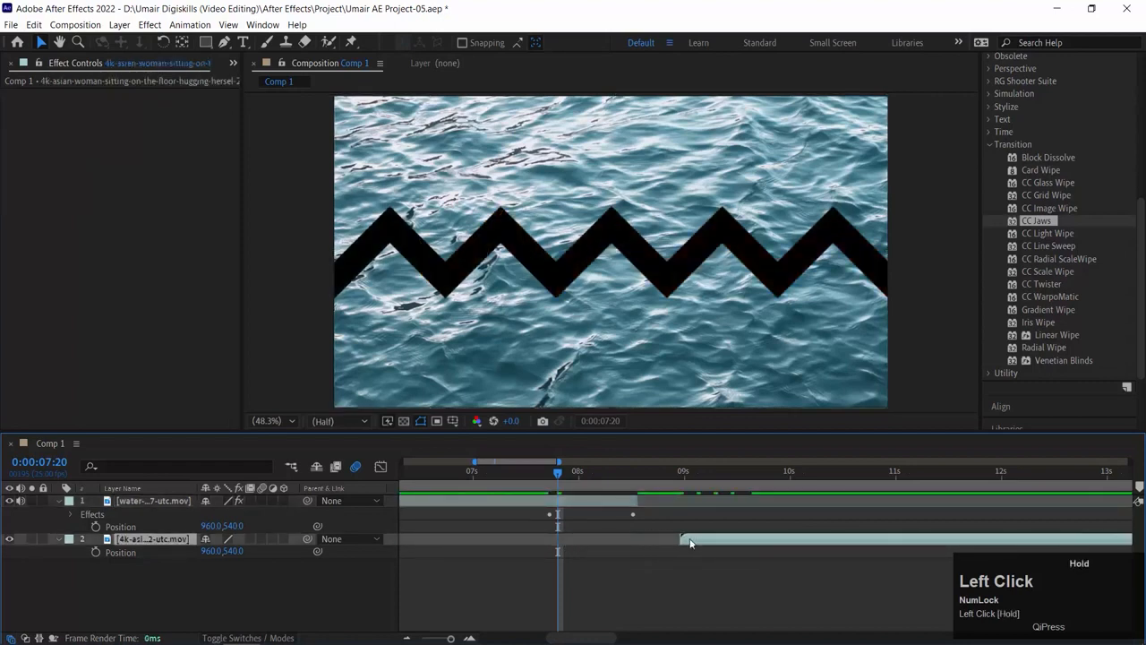
pyautogui.moveTo(560, 484); pyautogui.dragTo(536, 471)
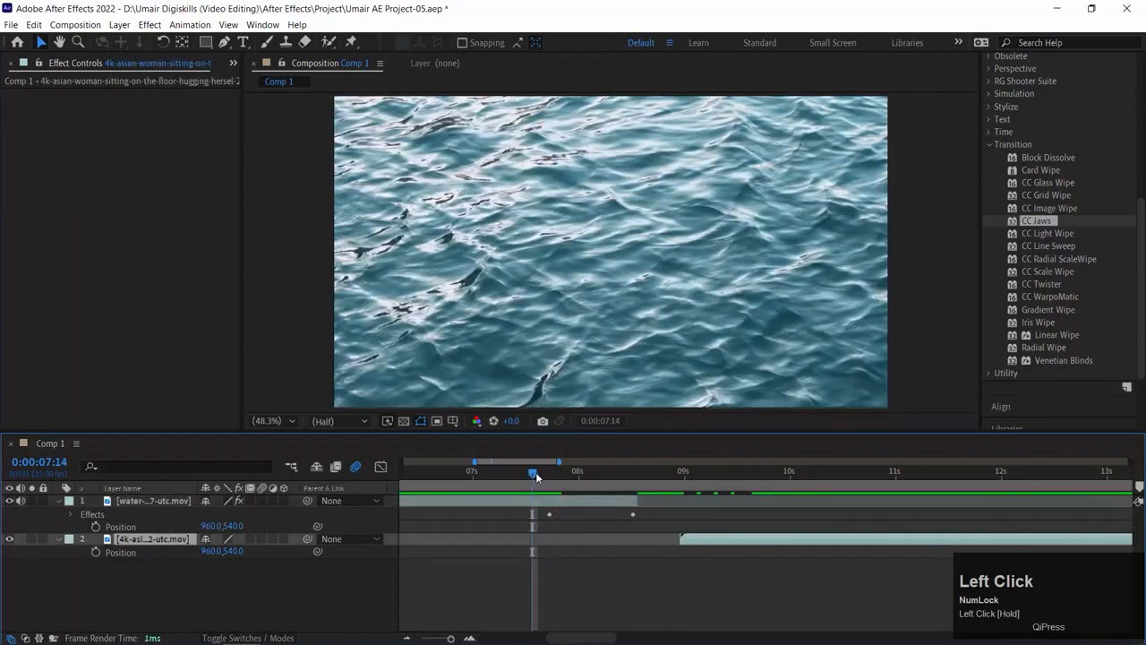
pyautogui.press('space')
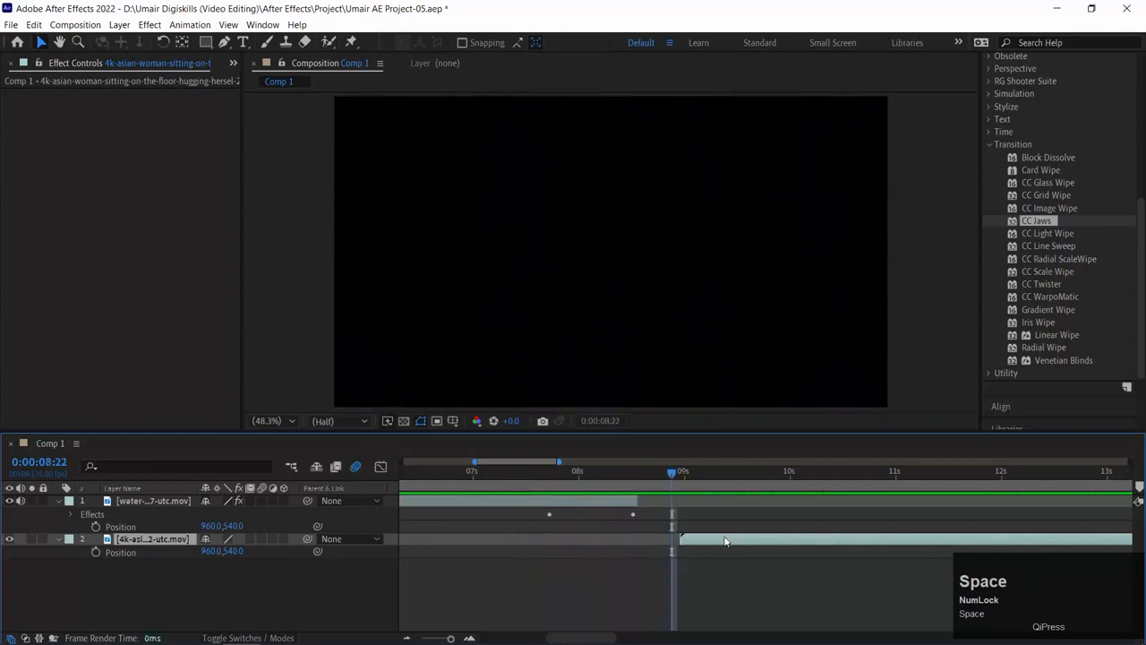
pyautogui.hotkey('ctrl', 'z')
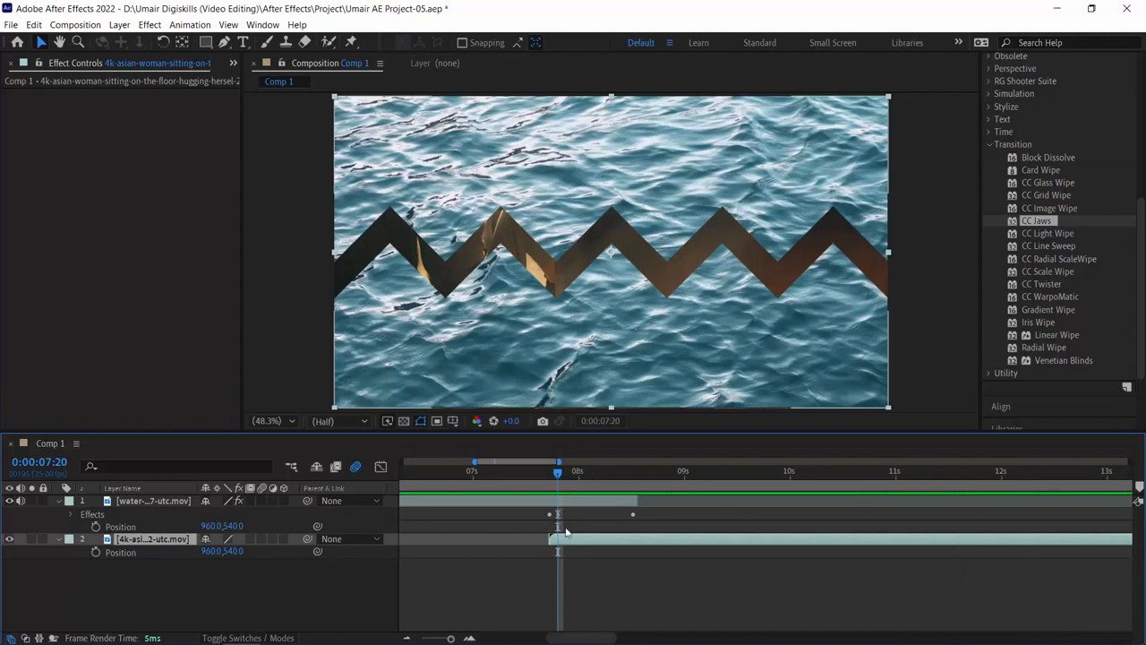
# Step: Set the CC Jaws Center to 1225, 878 and Direction to 30° at 0:00:07:18 and start keyframing both
pyautogui.moveTo(558, 472); pyautogui.dragTo(625, 473)
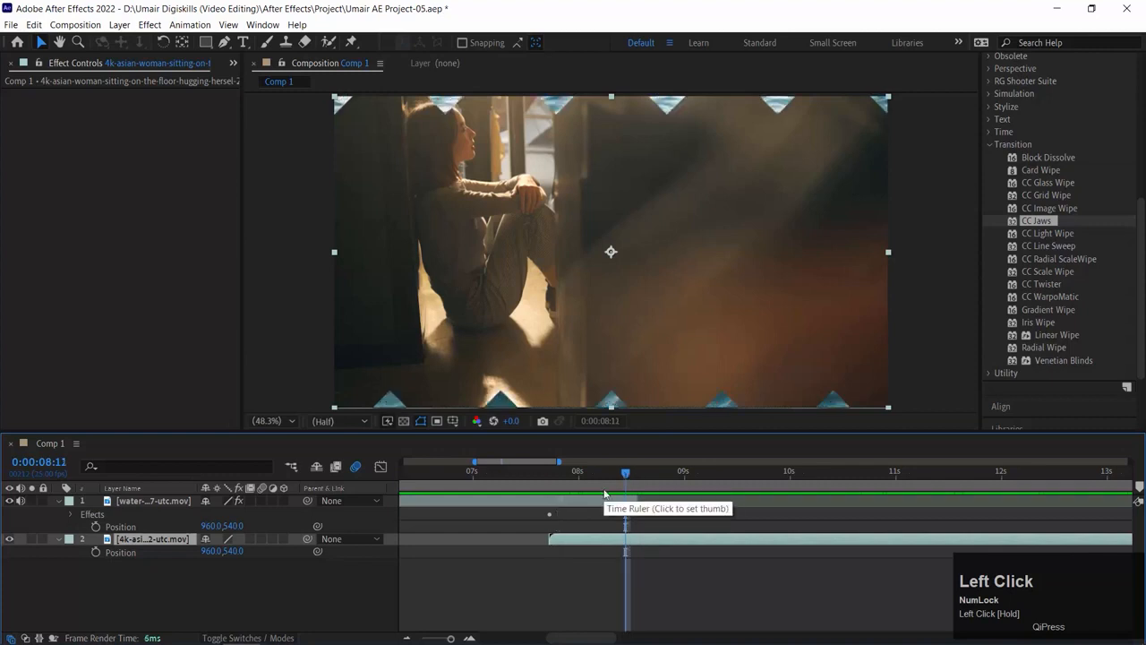
pyautogui.moveTo(614, 480); pyautogui.dragTo(578, 476)
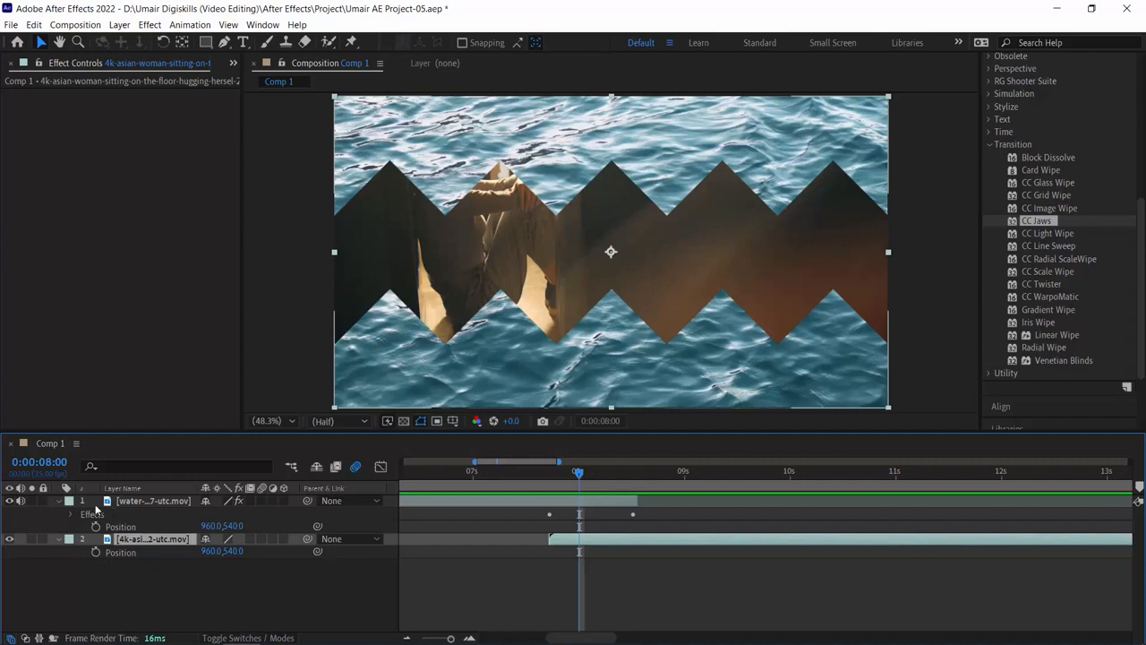
pyautogui.click(124, 503)
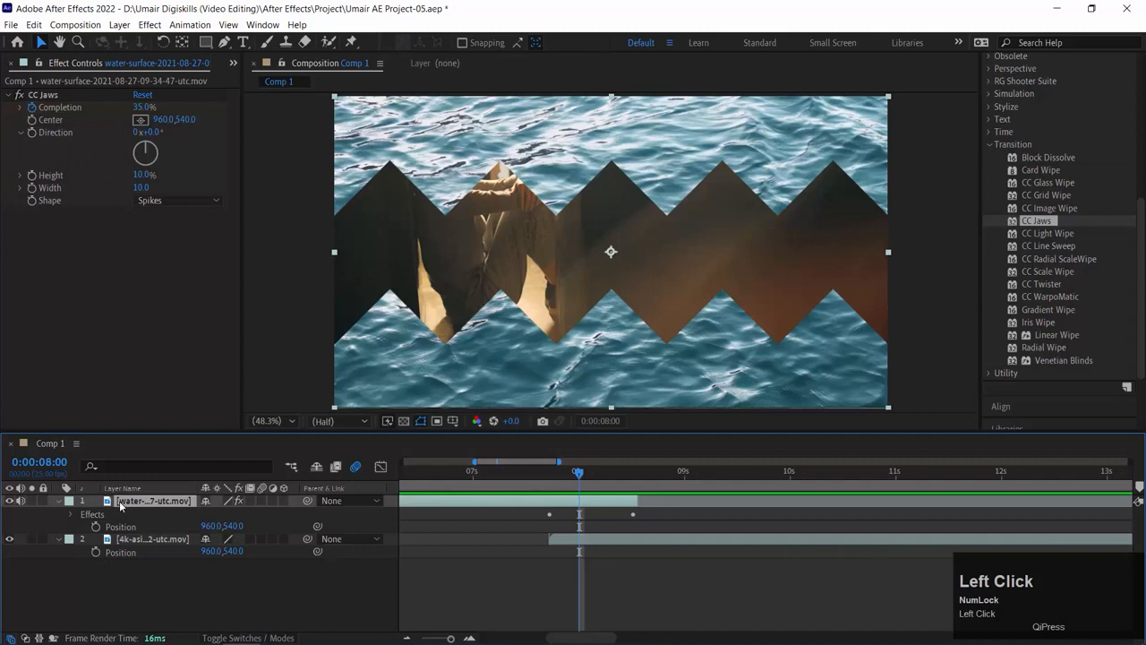
pyautogui.moveTo(579, 472); pyautogui.dragTo(549, 473)
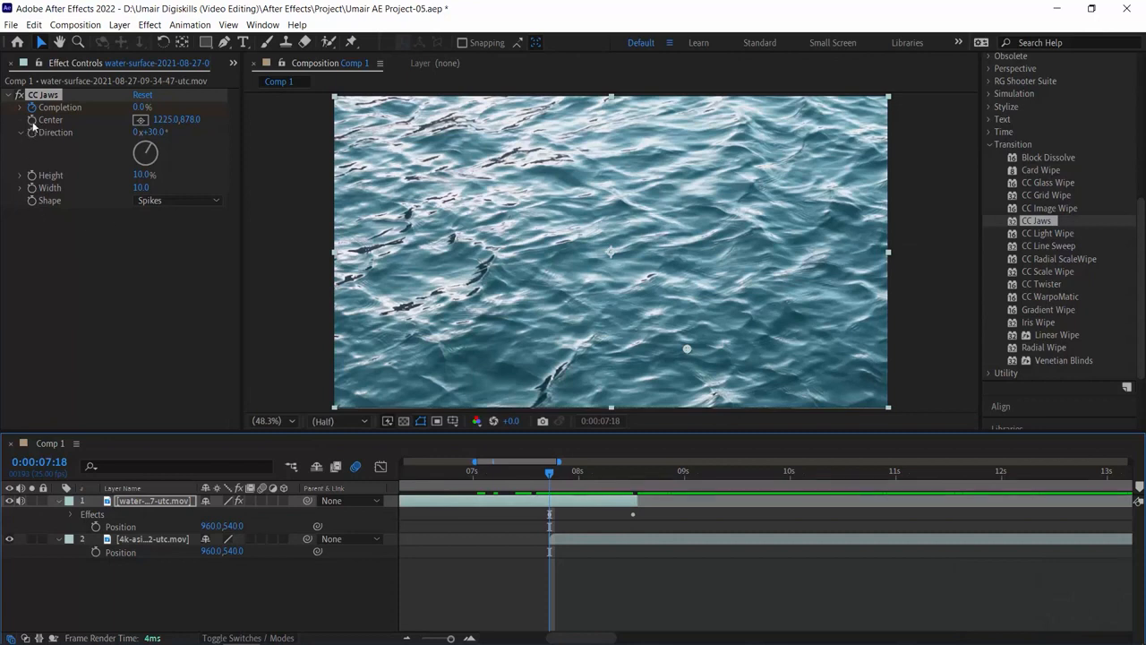
pyautogui.click(33, 127)
# Step: Keyframe the CC Jaws Center at 1000, 878 and Direction at about -180° at 0:00:08:13
pyautogui.moveTo(583, 477); pyautogui.dragTo(633, 472)
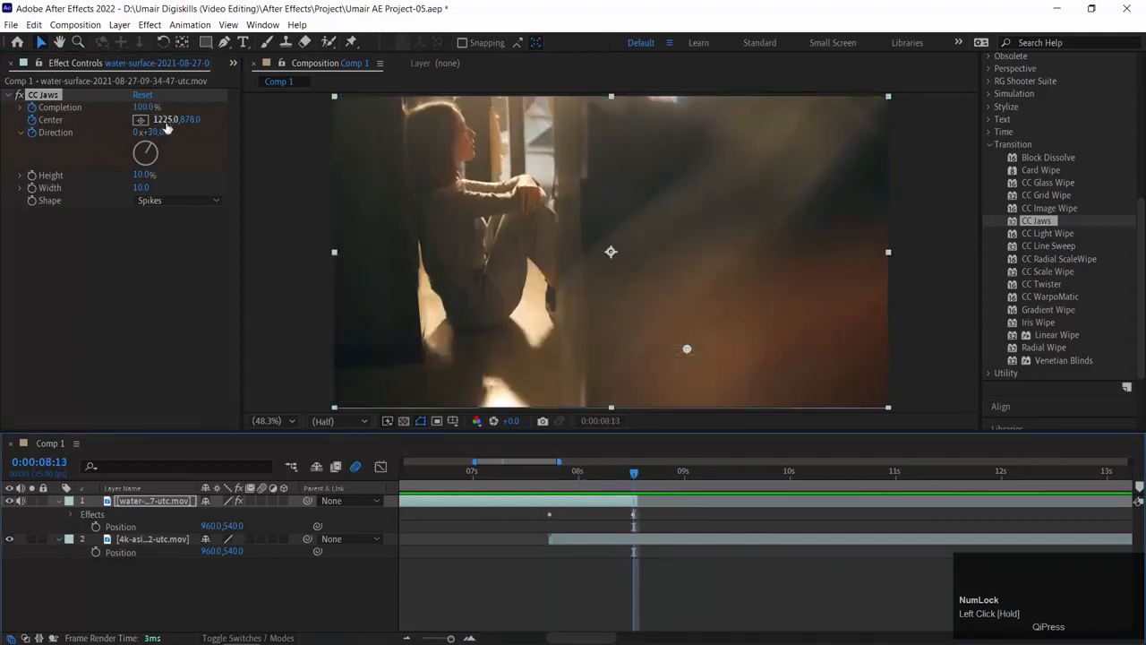
pyautogui.moveTo(162, 120); pyautogui.dragTo(108, 119)
pyautogui.moveTo(2, 124); pyautogui.dragTo(7, 124)
pyautogui.moveTo(156, 133); pyautogui.dragTo(7, 133)
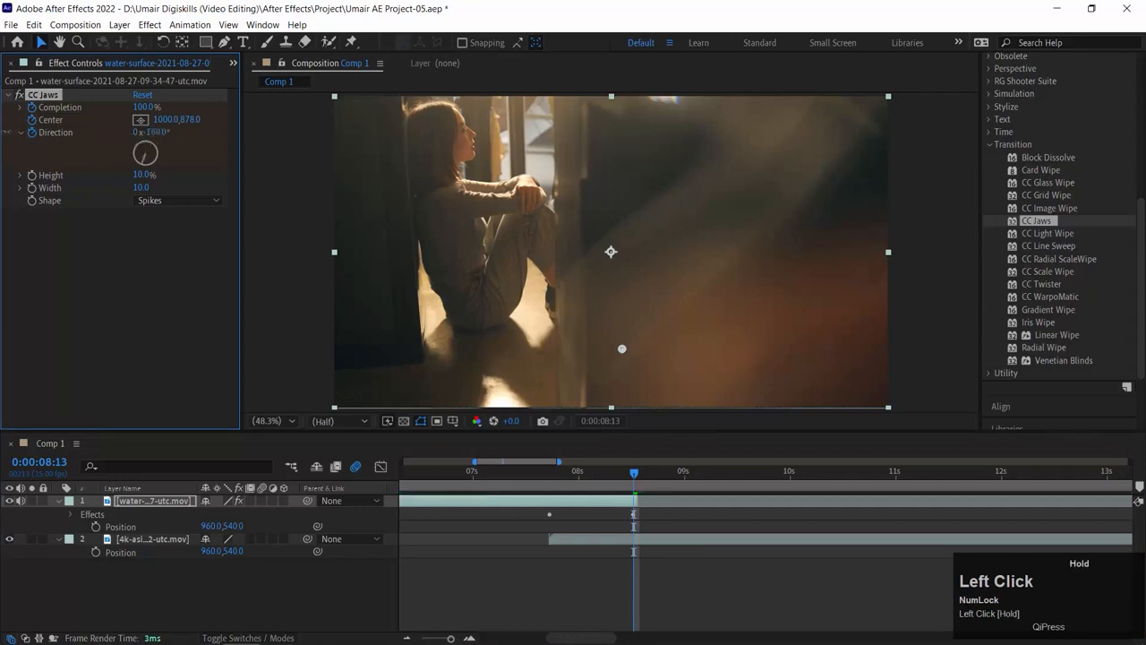
# Step: Play and scrub through the rotating CC Jaws transition, stopping at 0:00:08:04
pyautogui.moveTo(634, 473); pyautogui.dragTo(606, 474)
pyautogui.press('space')
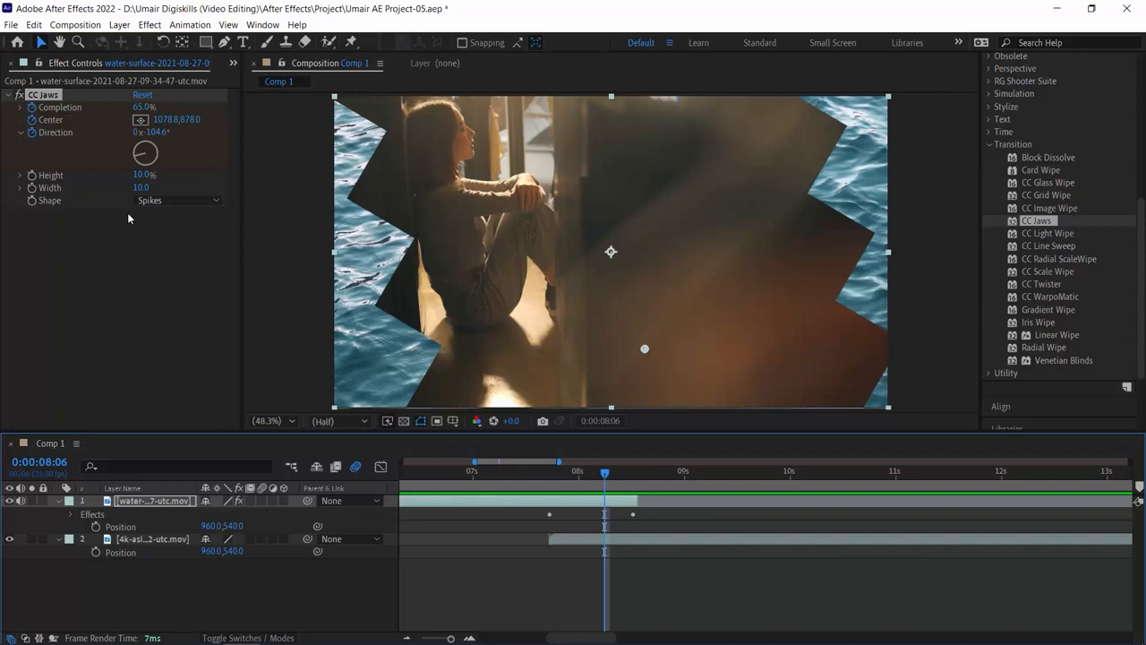
pyautogui.moveTo(605, 473)
pyautogui.mouseDown()
pyautogui.moveTo(547, 473)
pyautogui.moveTo(631, 474)
pyautogui.moveTo(598, 483)
pyautogui.mouseUp()
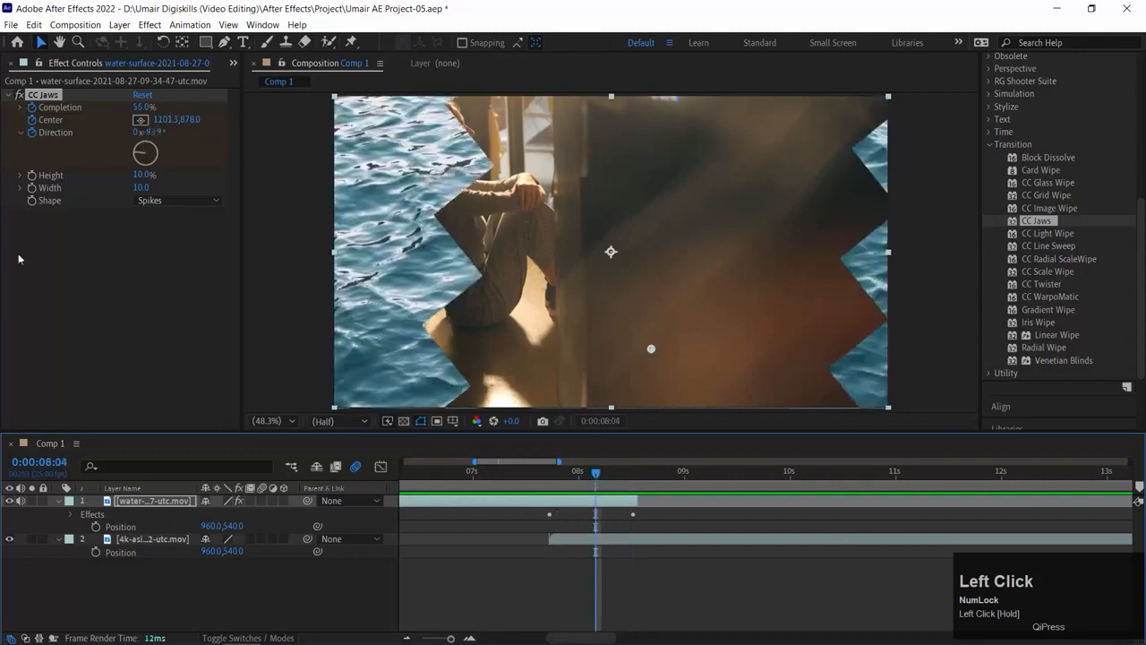
# Step: Delete the CC Jaws effect from the water-surface layer
pyautogui.click(36, 99)
pyautogui.press('Delete')
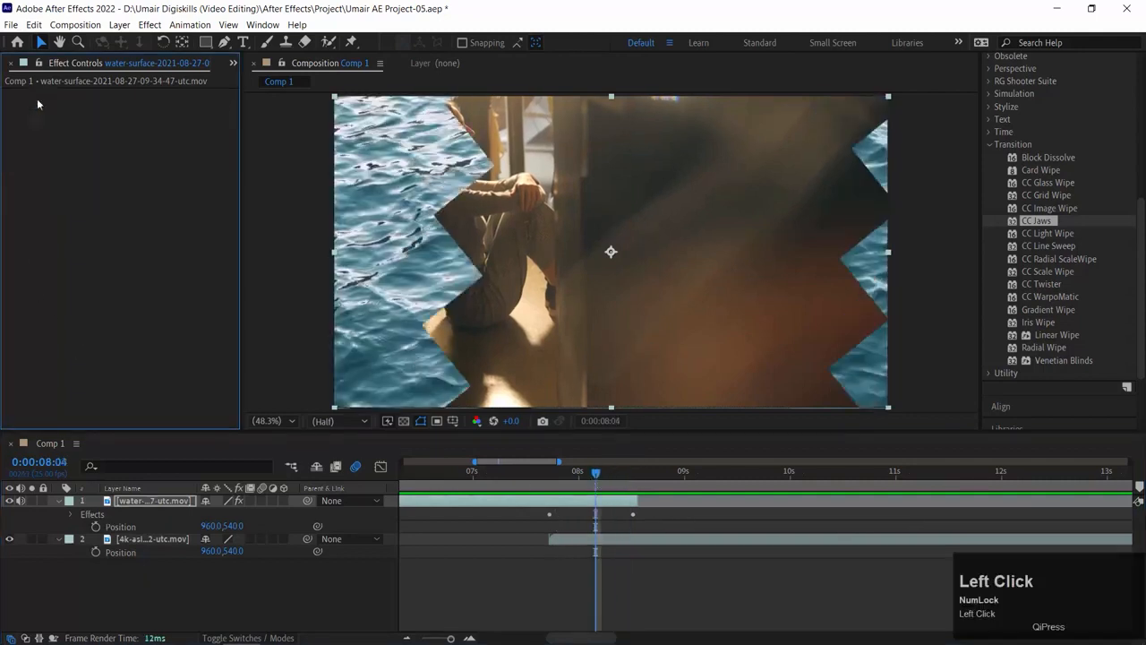
pyautogui.hotkey('ctrl', 'z')
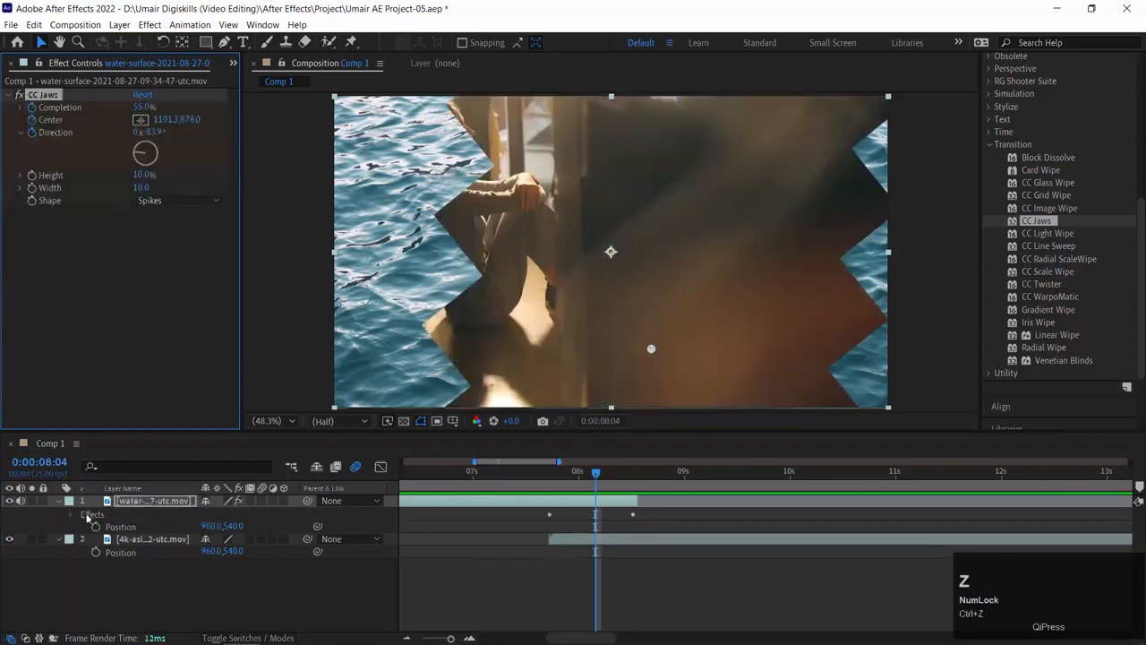
pyautogui.click(95, 516)
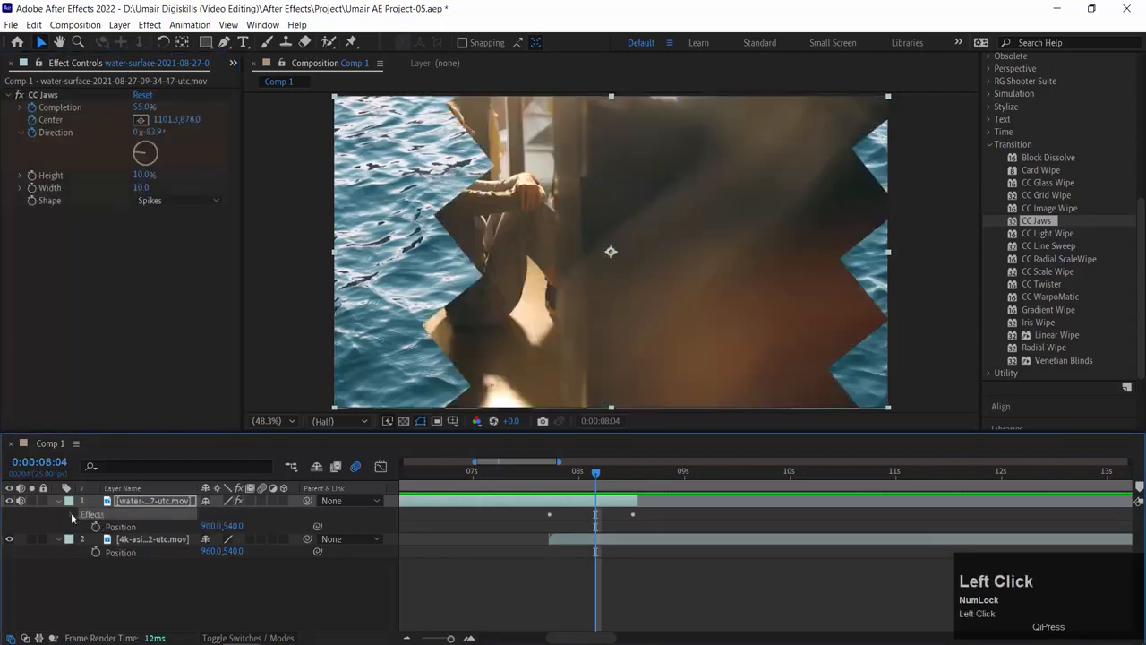
pyautogui.click(72, 515)
pyautogui.click(137, 526)
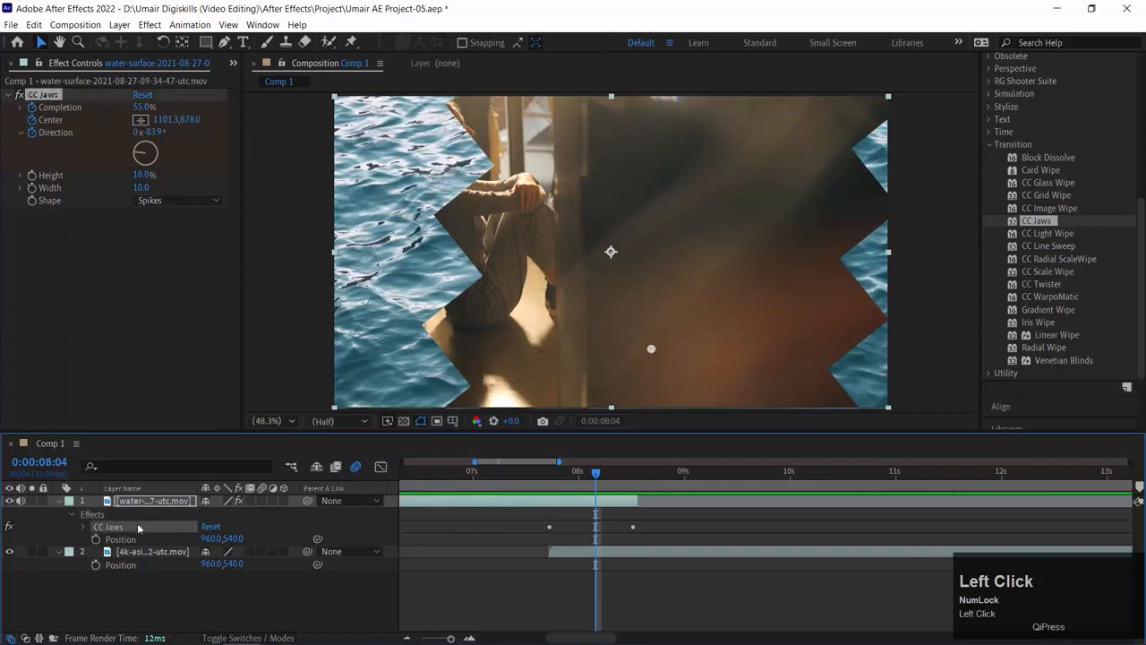
pyautogui.press('Delete')
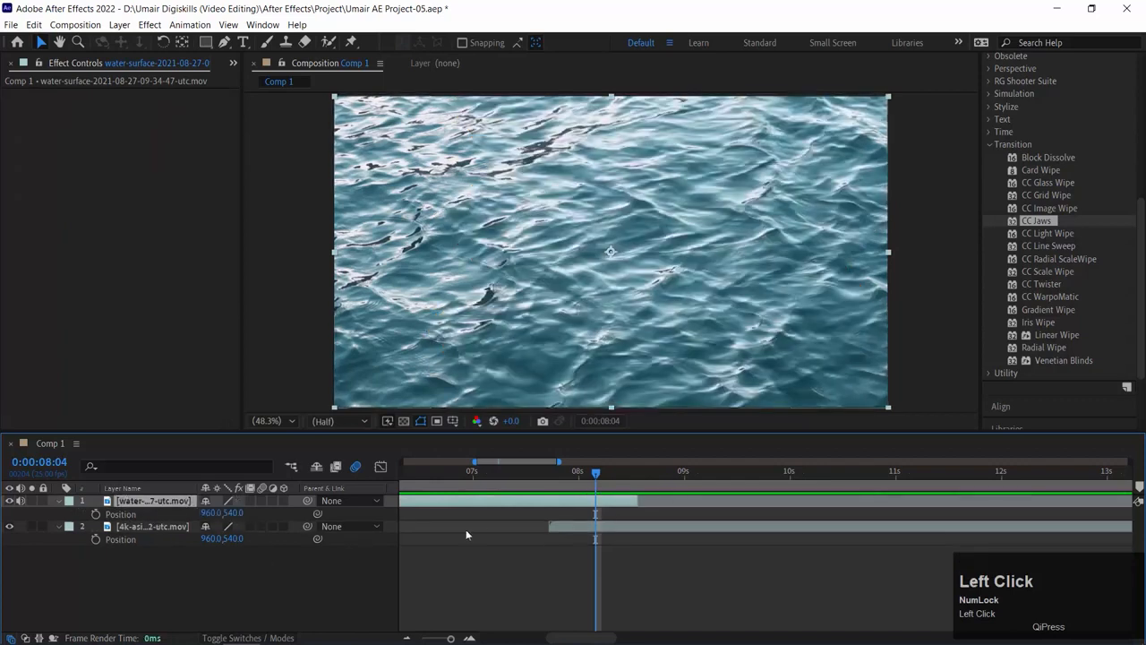
# Step: Look through the remaining transition effects and apply CC Twister to the water-surface layer
pyautogui.click(1071, 249)
pyautogui.click(1072, 282)
pyautogui.click(1053, 314)
pyautogui.click(1061, 324)
pyautogui.click(1077, 308)
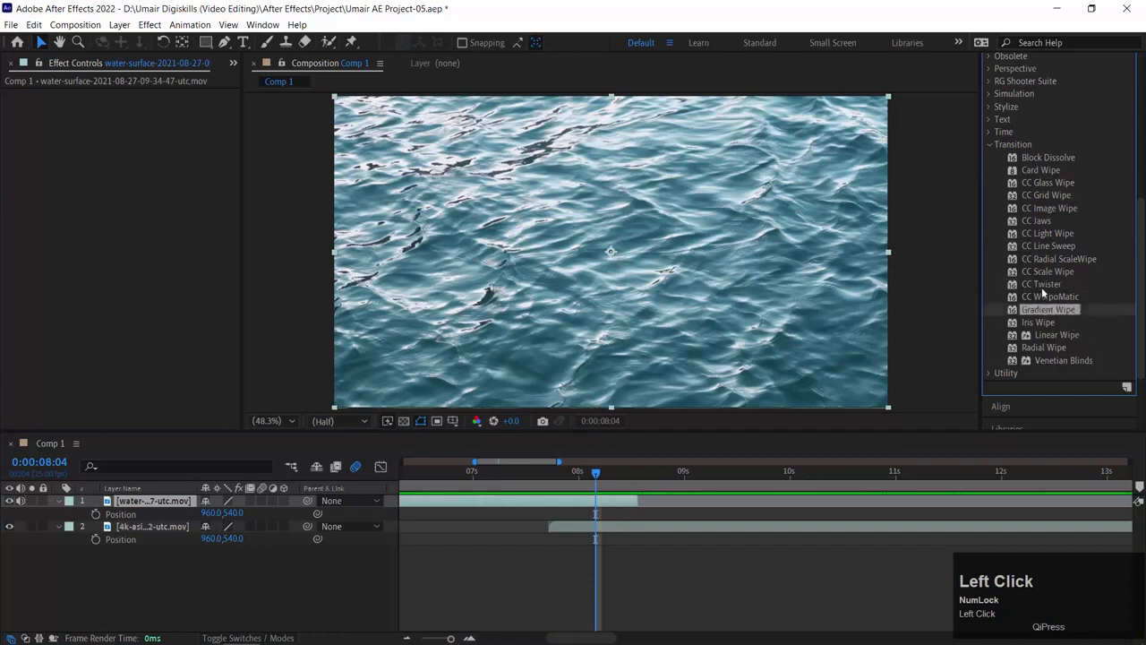
pyautogui.click(1042, 285)
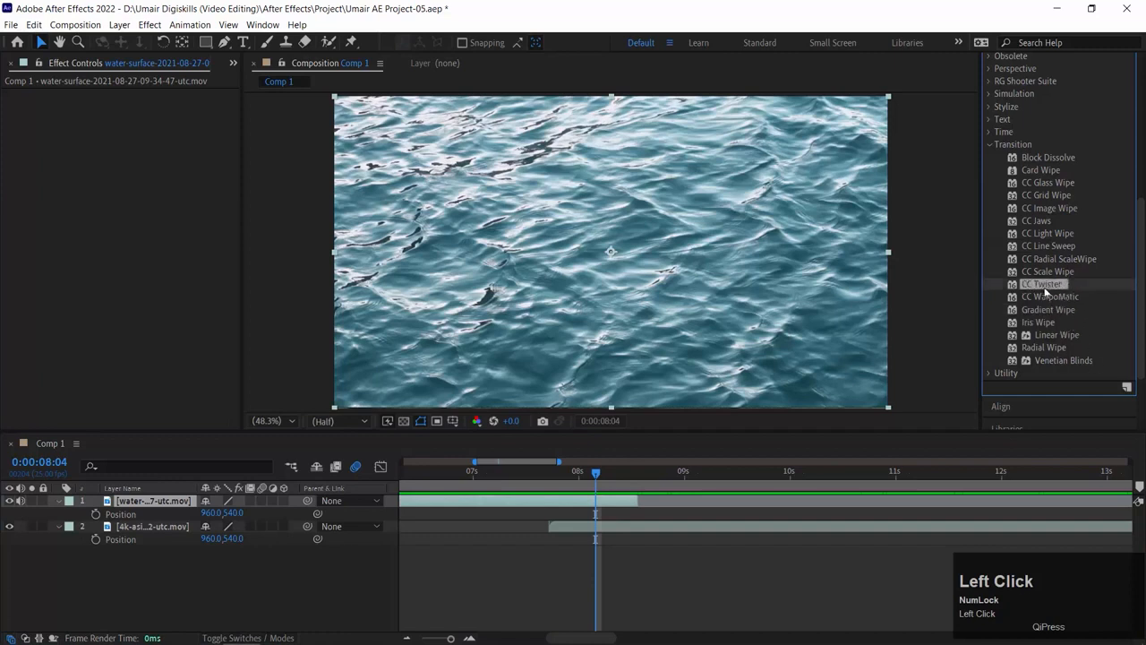
pyautogui.moveTo(1050, 290); pyautogui.dragTo(583, 498)
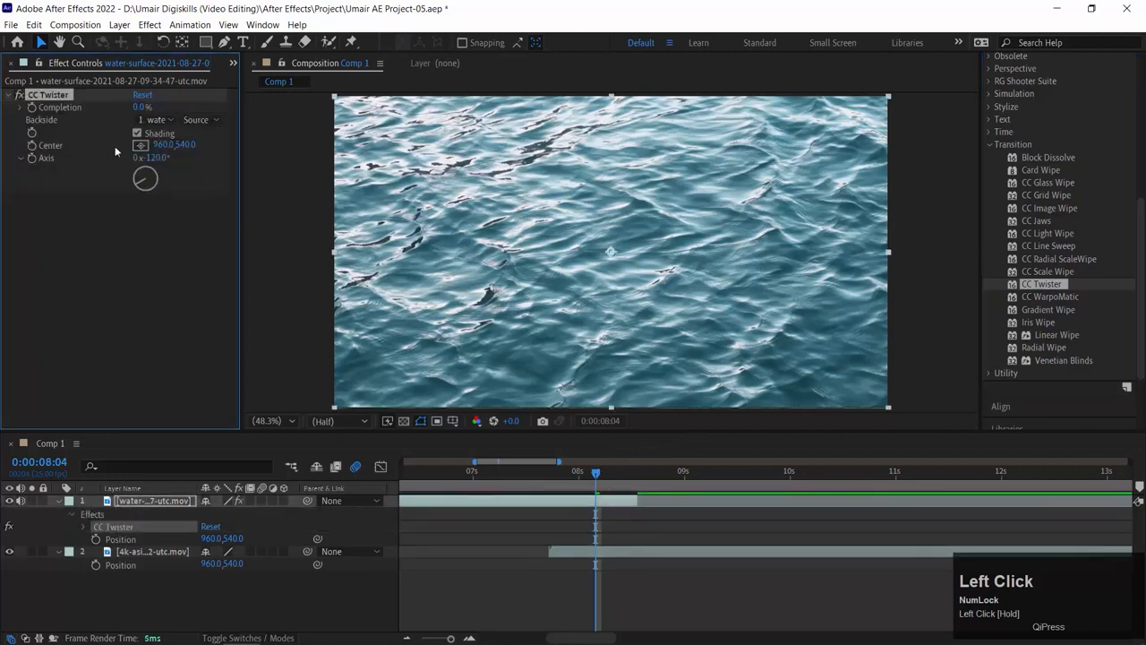
# Step: Try CC Twister with Completion at 51%, Center at 1201, 278 and Axis at -53°, and reset the effect
pyautogui.moveTo(143, 107); pyautogui.dragTo(176, 106)
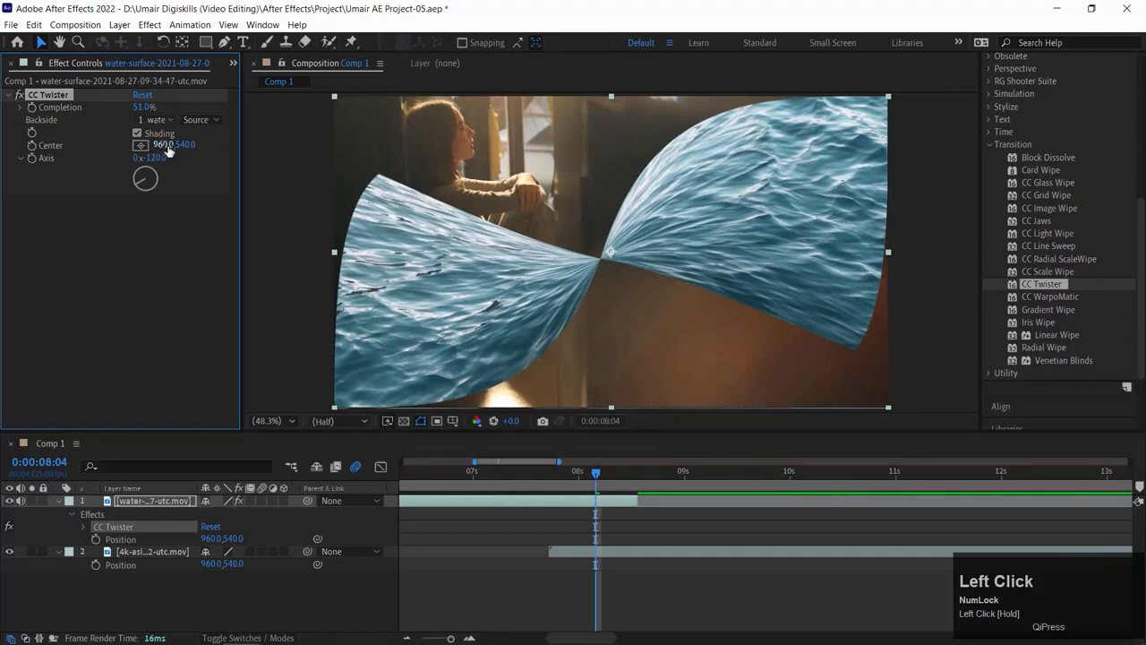
pyautogui.moveTo(164, 144); pyautogui.dragTo(3, 145)
pyautogui.moveTo(143, 107); pyautogui.dragTo(168, 158)
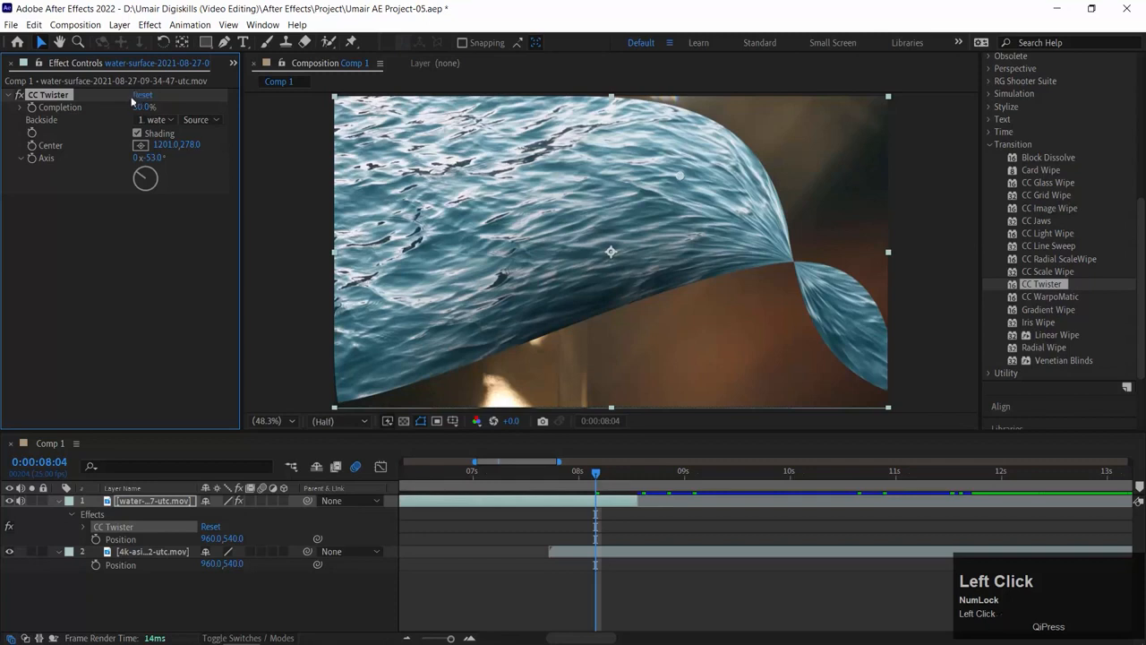
pyautogui.click(141, 95)
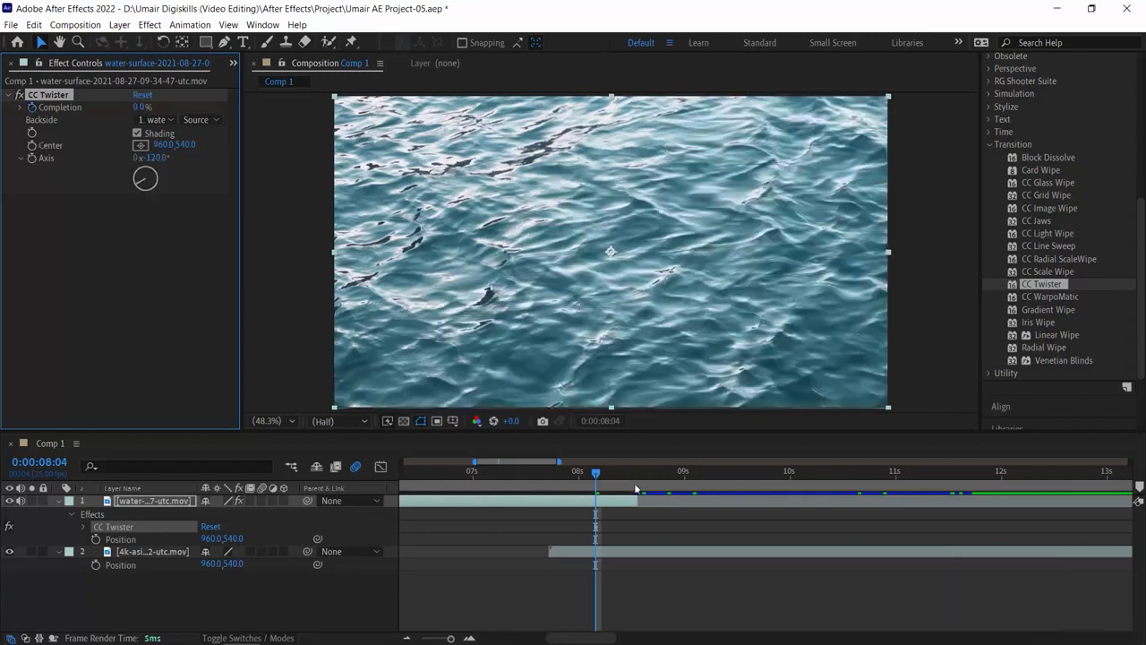
# Step: Keyframe CC Twister's Completion on the water-surface layer from 0% at 0:00:07:18 to 51% at 0:00:08:13
pyautogui.moveTo(586, 477); pyautogui.dragTo(549, 472)
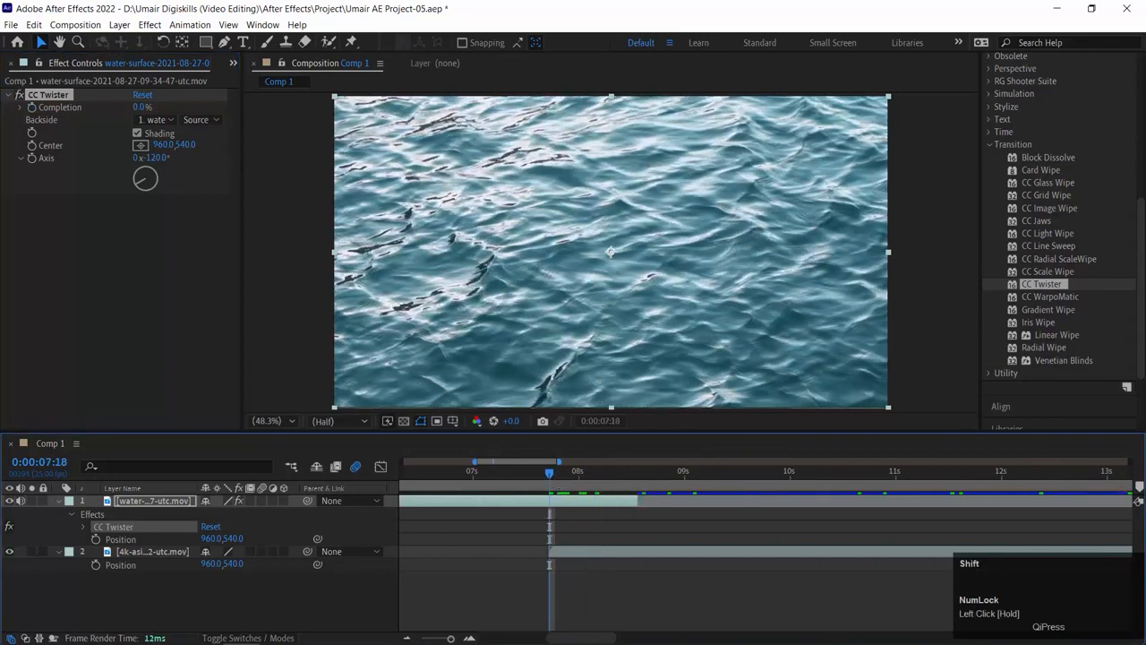
pyautogui.click(51, 190)
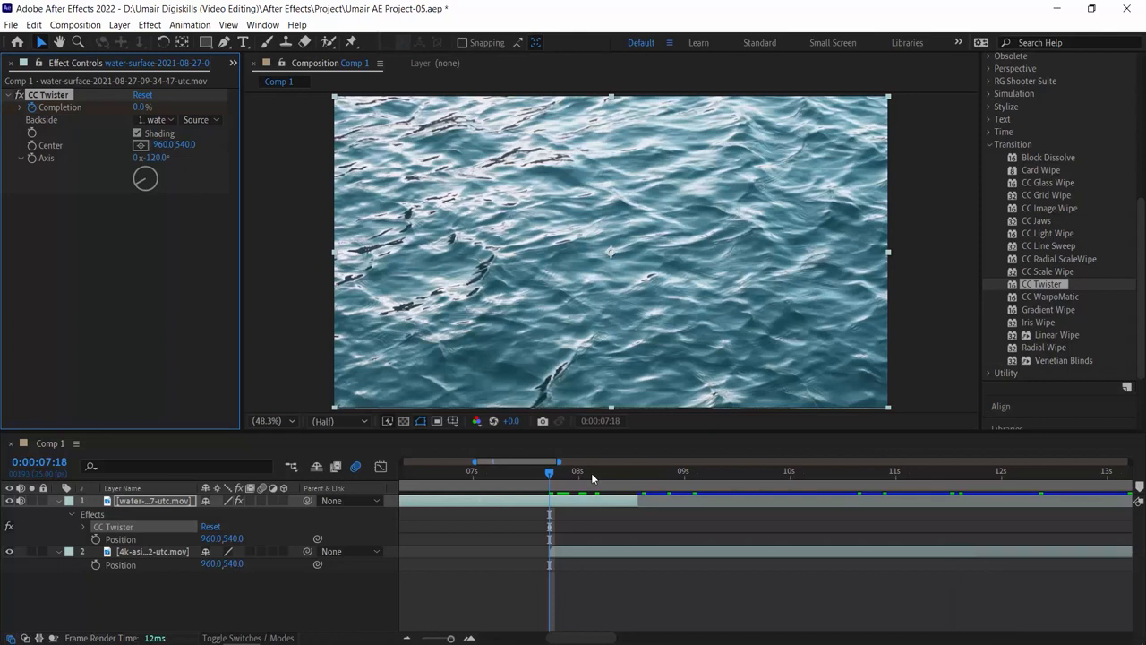
pyautogui.press('o')
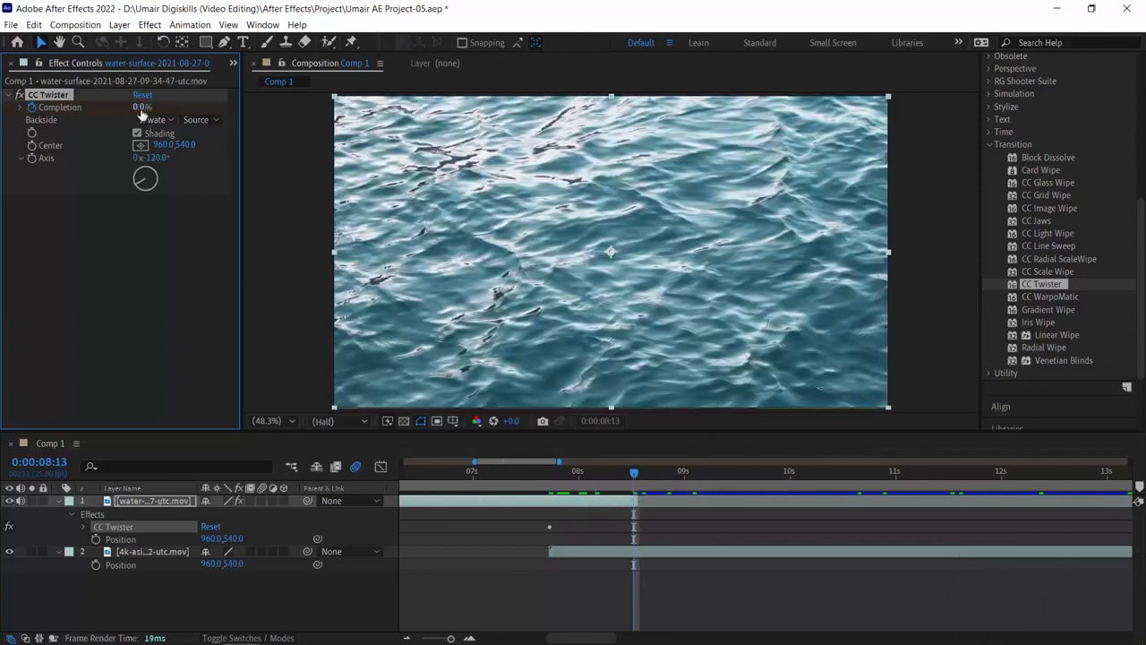
pyautogui.moveTo(141, 107); pyautogui.dragTo(204, 101)
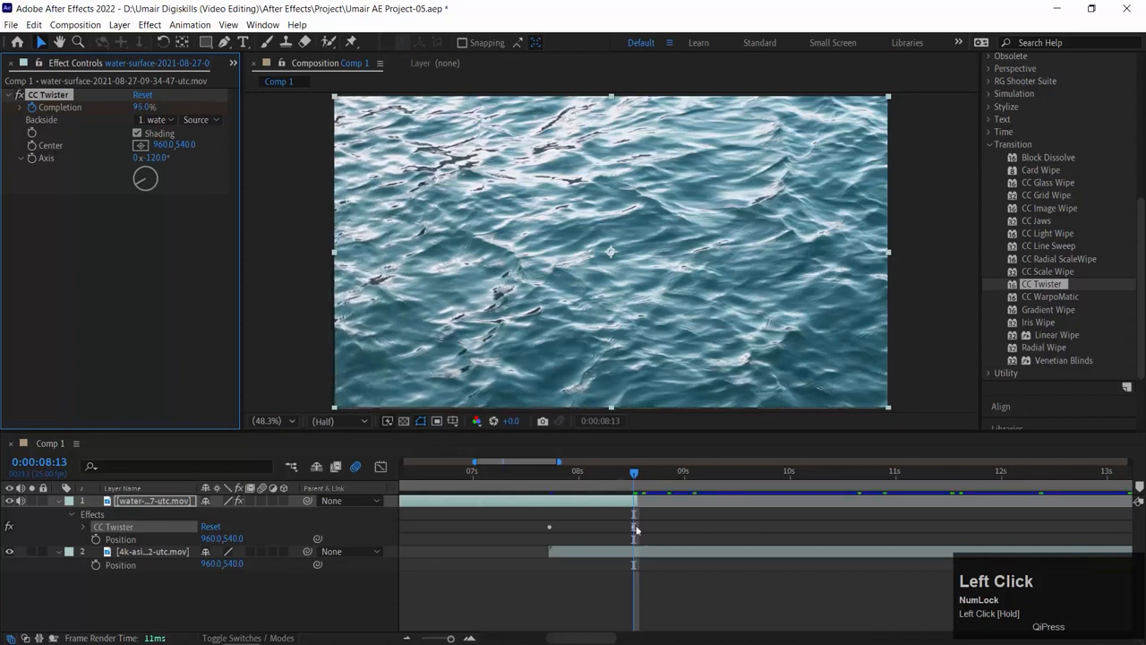
pyautogui.moveTo(626, 475)
pyautogui.mouseDown()
pyautogui.moveTo(545, 476)
pyautogui.moveTo(634, 475)
pyautogui.mouseUp()
# Step: Try shifting CC Twister's Center, undo the changes, and scrub through the twist to 0:00:08:07
pyautogui.click(166, 145)
pyautogui.hotkey('ctrl', 'z')
pyautogui.moveTo(167, 145); pyautogui.dragTo(272, 168)
pyautogui.hotkey('ctrl', 'z')
pyautogui.moveTo(582, 491); pyautogui.dragTo(609, 489)
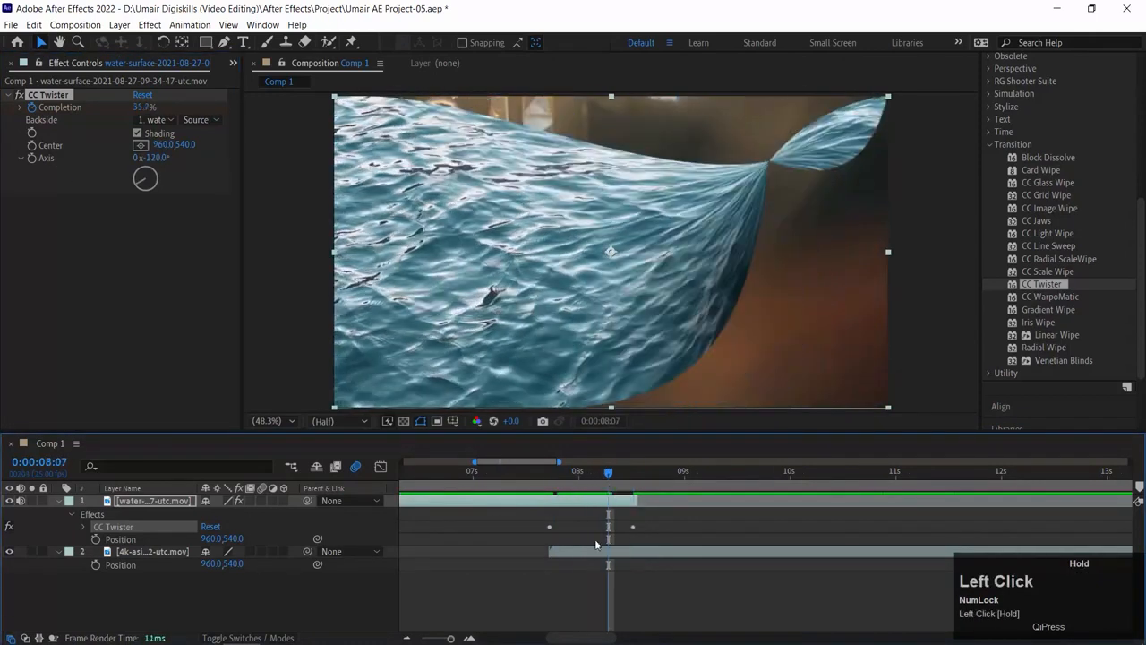
# Step: Keyframe the woman layer's Opacity from 0% at 0:00:07:18 to 100% at 0:00:08:13
pyautogui.click(595, 551)
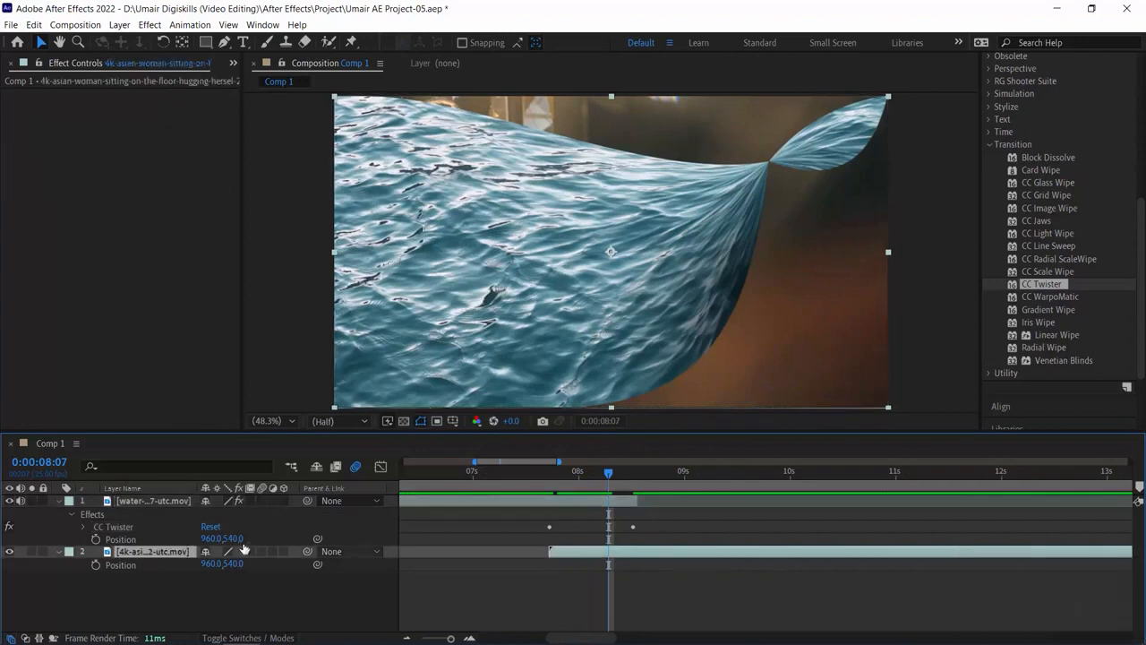
pyautogui.press('t')
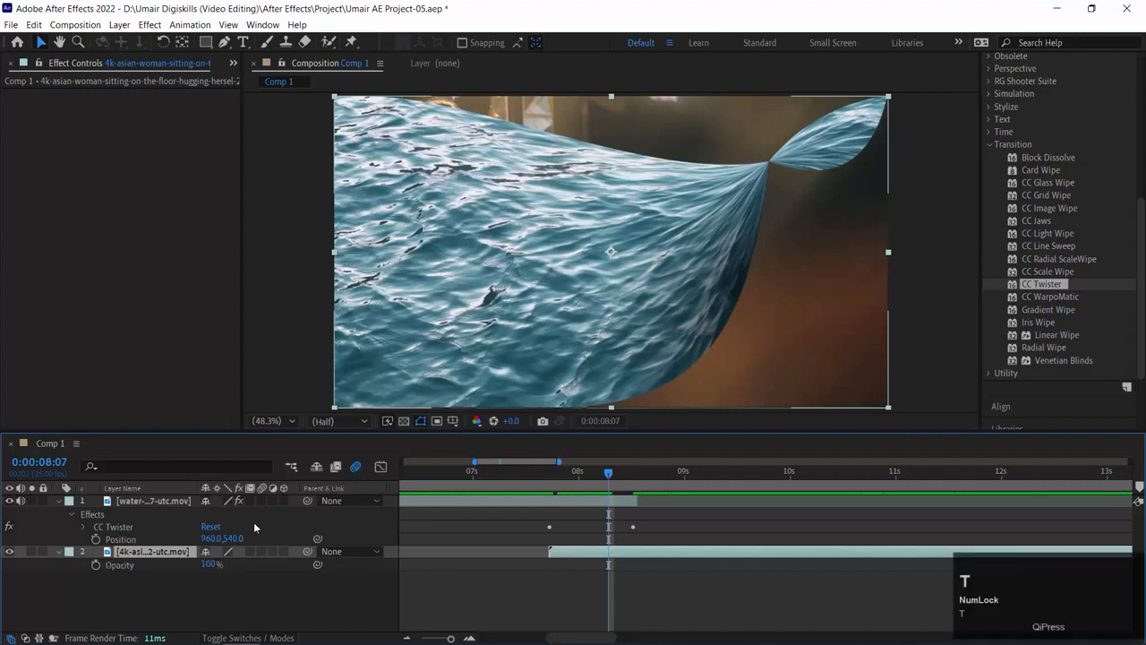
pyautogui.moveTo(608, 475); pyautogui.dragTo(548, 485)
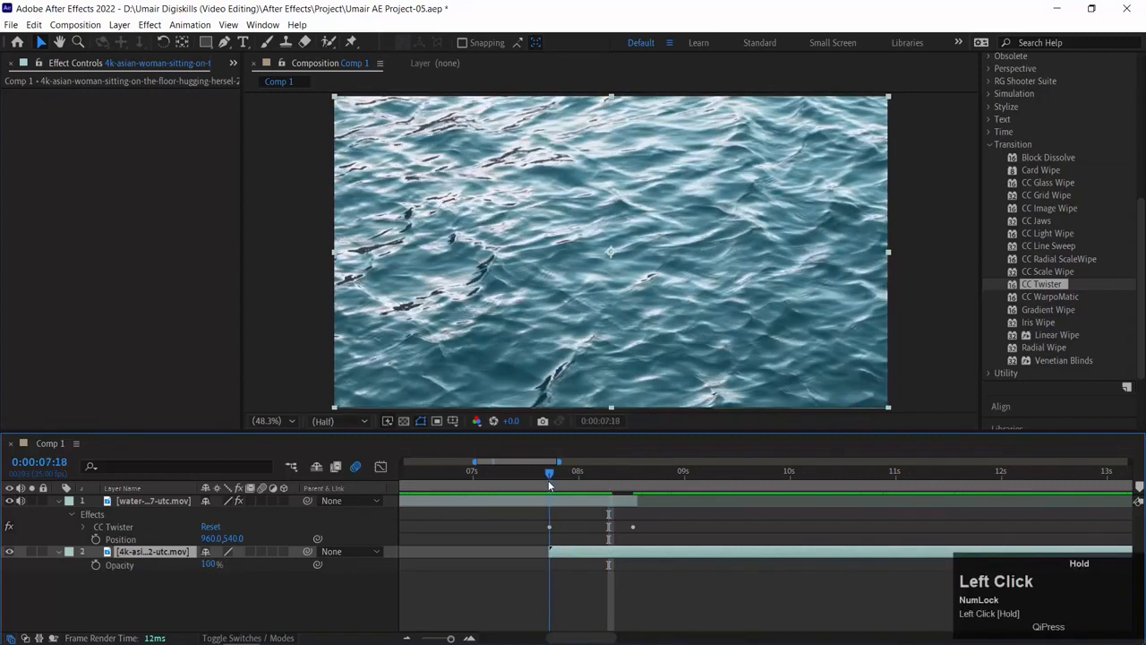
pyautogui.click(97, 566)
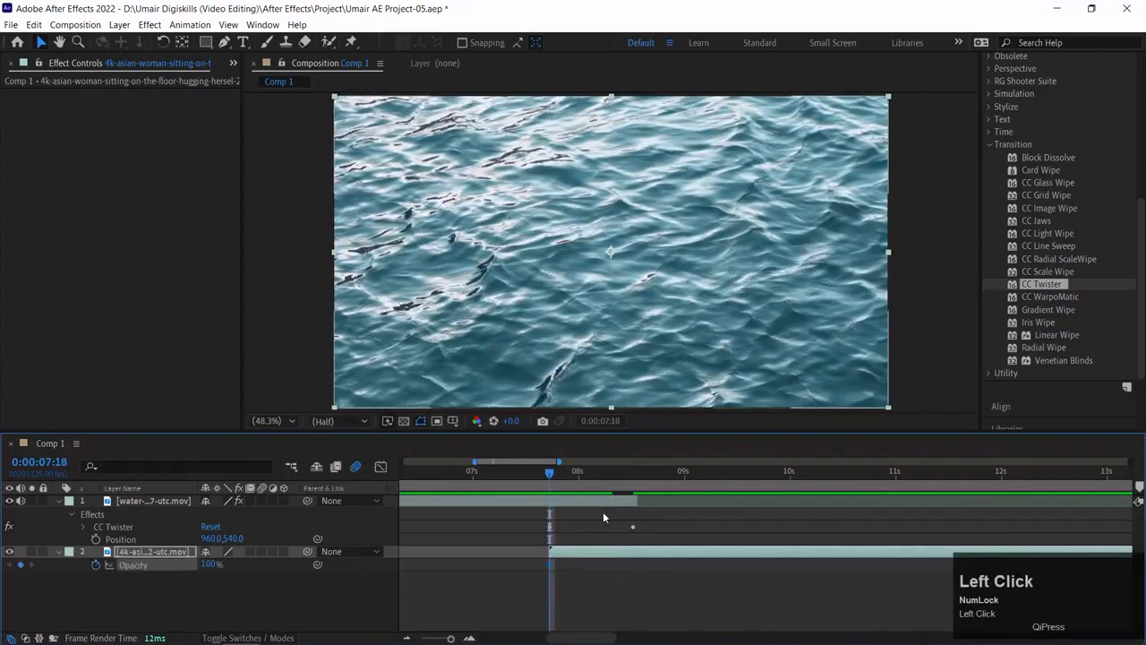
pyautogui.moveTo(549, 485); pyautogui.dragTo(626, 488)
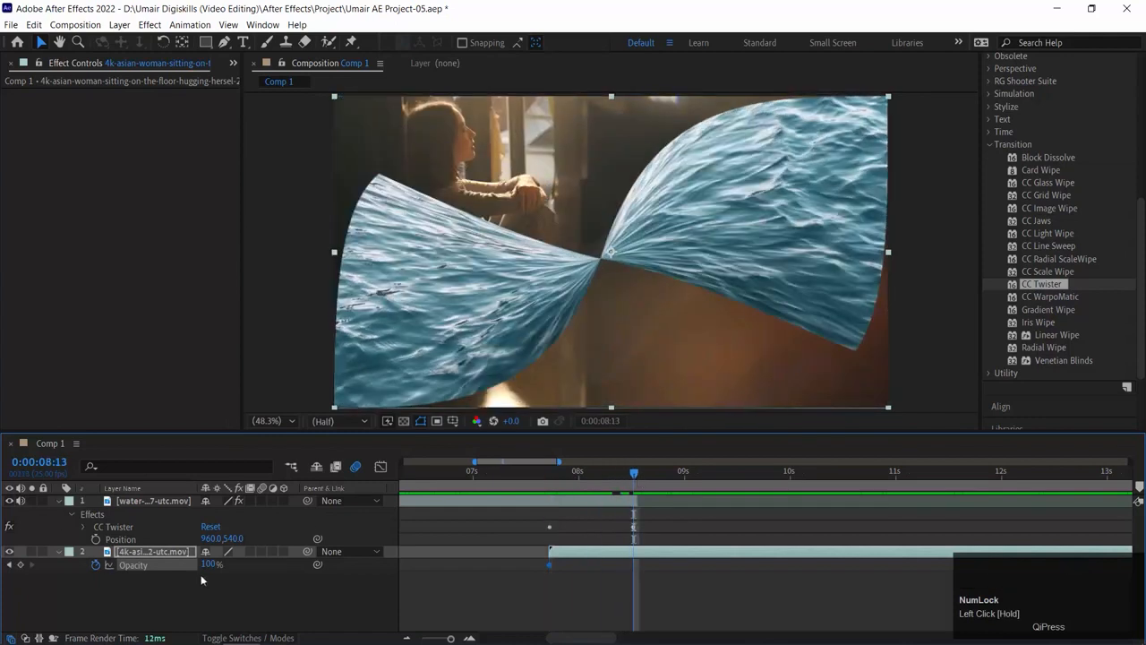
pyautogui.click(21, 566)
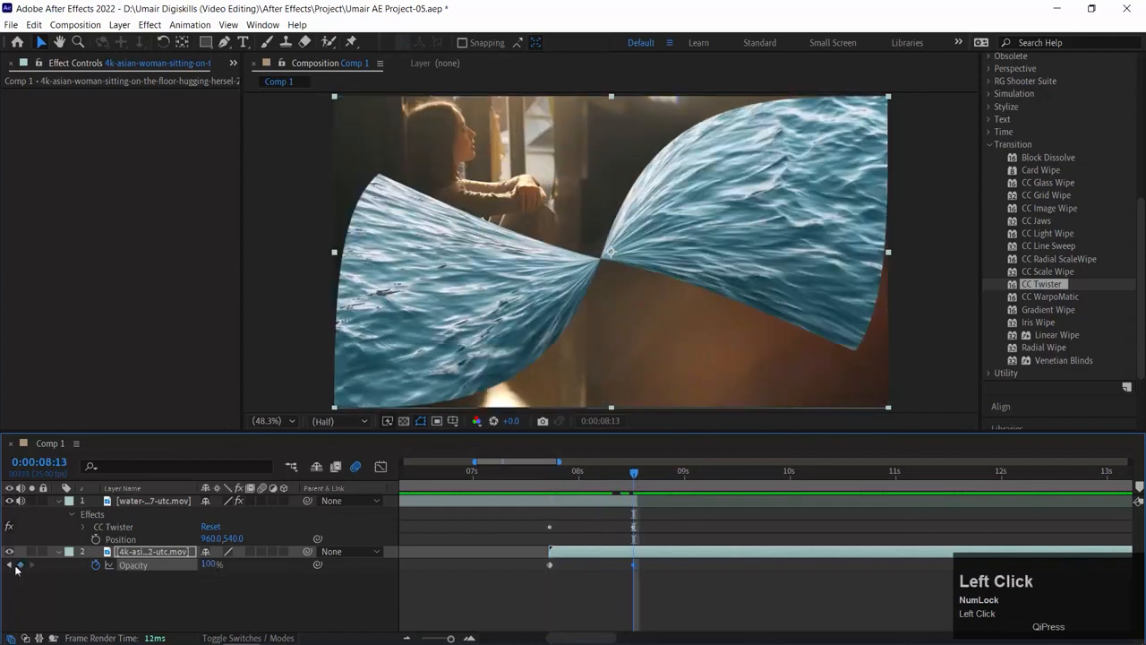
pyautogui.click(11, 565)
pyautogui.moveTo(205, 571); pyautogui.dragTo(38, 564)
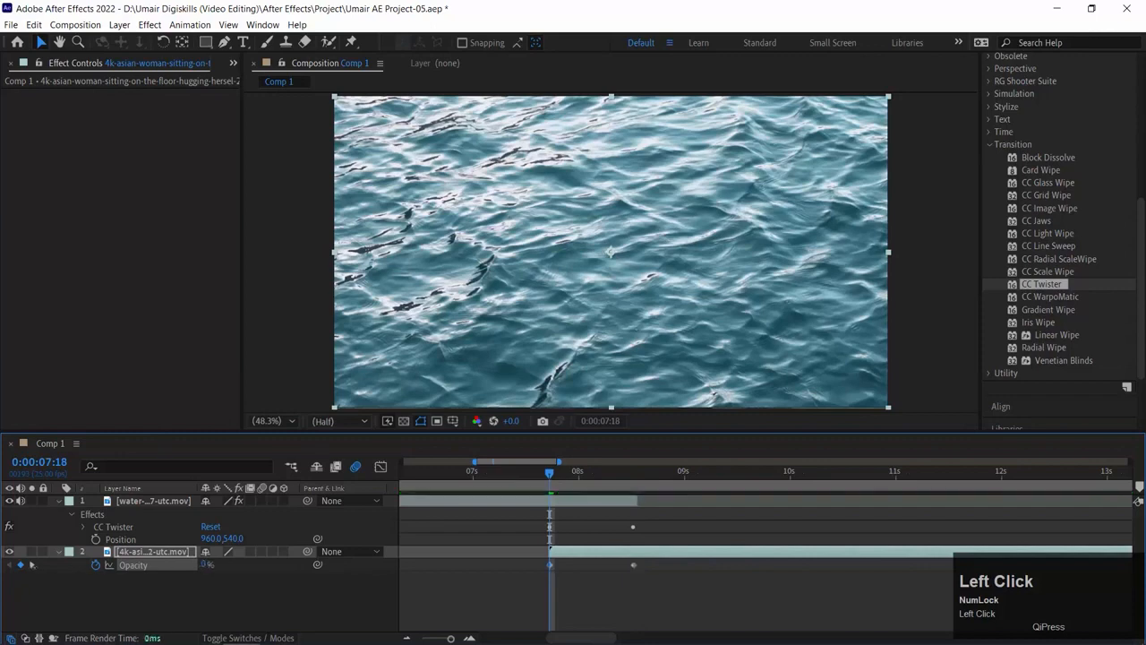
# Step: Play and scrub through the CC Twister transition combined with the woman clip's fade-in
pyautogui.press('space')
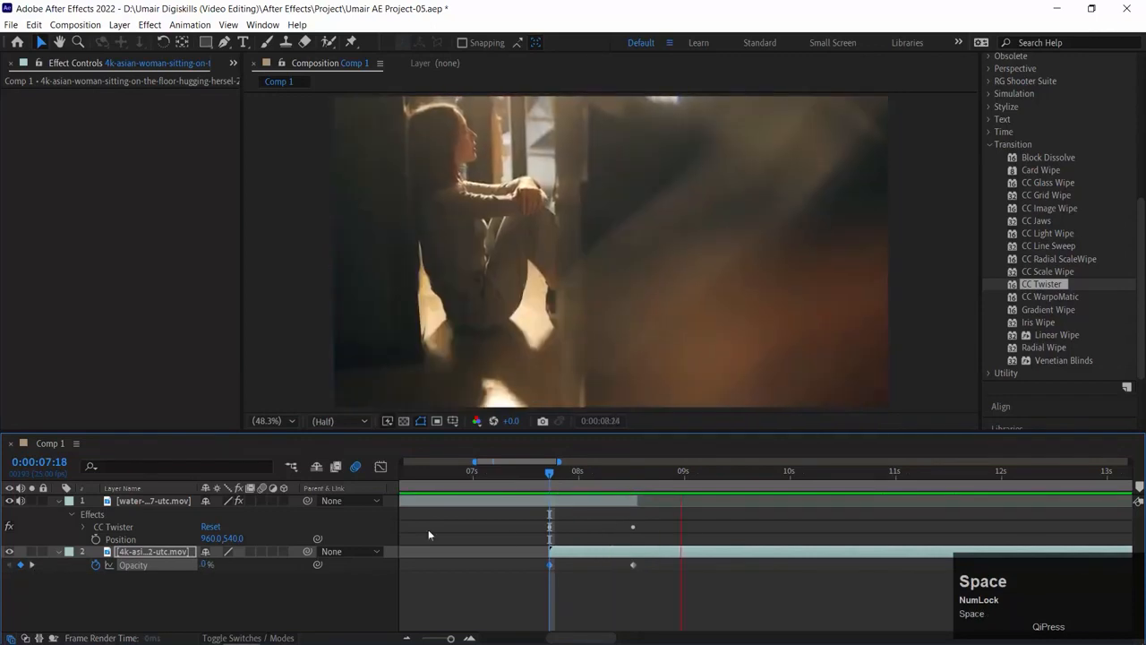
pyautogui.moveTo(582, 472); pyautogui.dragTo(625, 472)
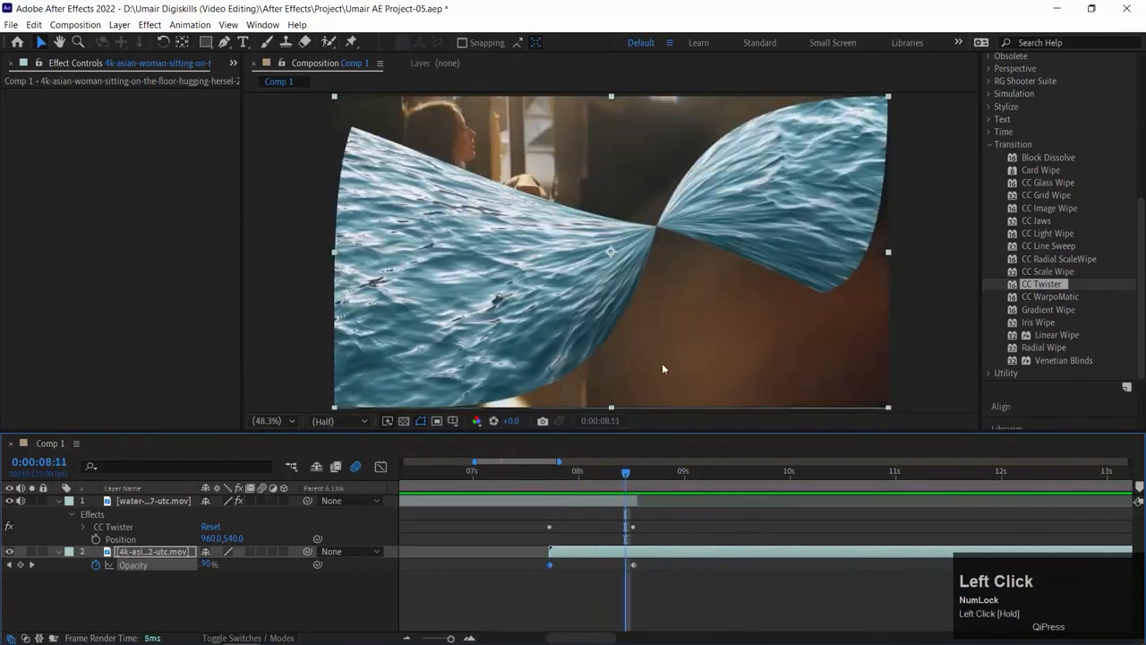
pyautogui.click(664, 456)
# Step: Keyframe the water-surface layer's Position from 960, 540 at 0:00:07:18 to about -1007, 540 at 0:00:08:13
pyautogui.moveTo(651, 472); pyautogui.dragTo(552, 483)
pyautogui.click(594, 500)
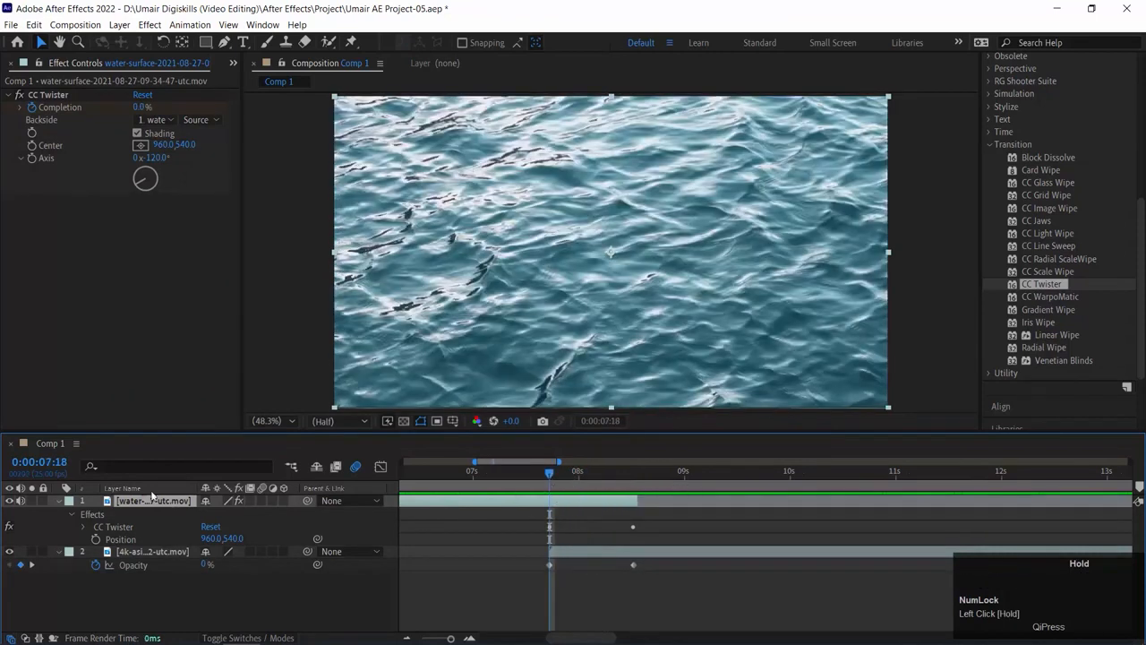
pyautogui.click(100, 514)
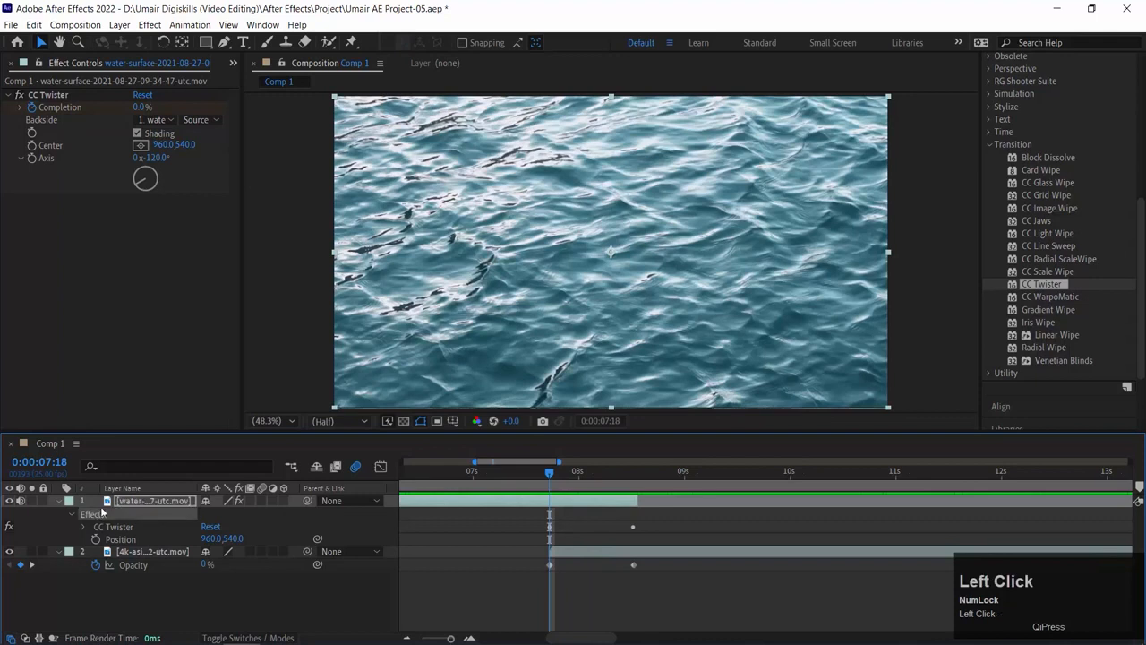
pyautogui.press('p')
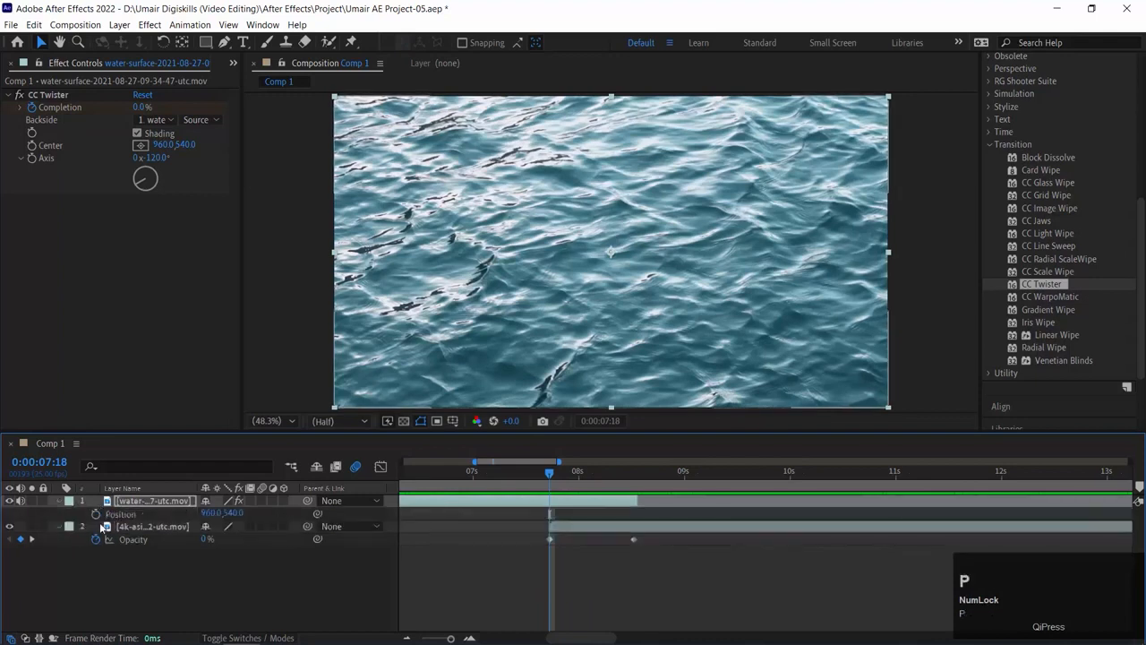
pyautogui.click(96, 514)
pyautogui.moveTo(550, 473); pyautogui.dragTo(630, 477)
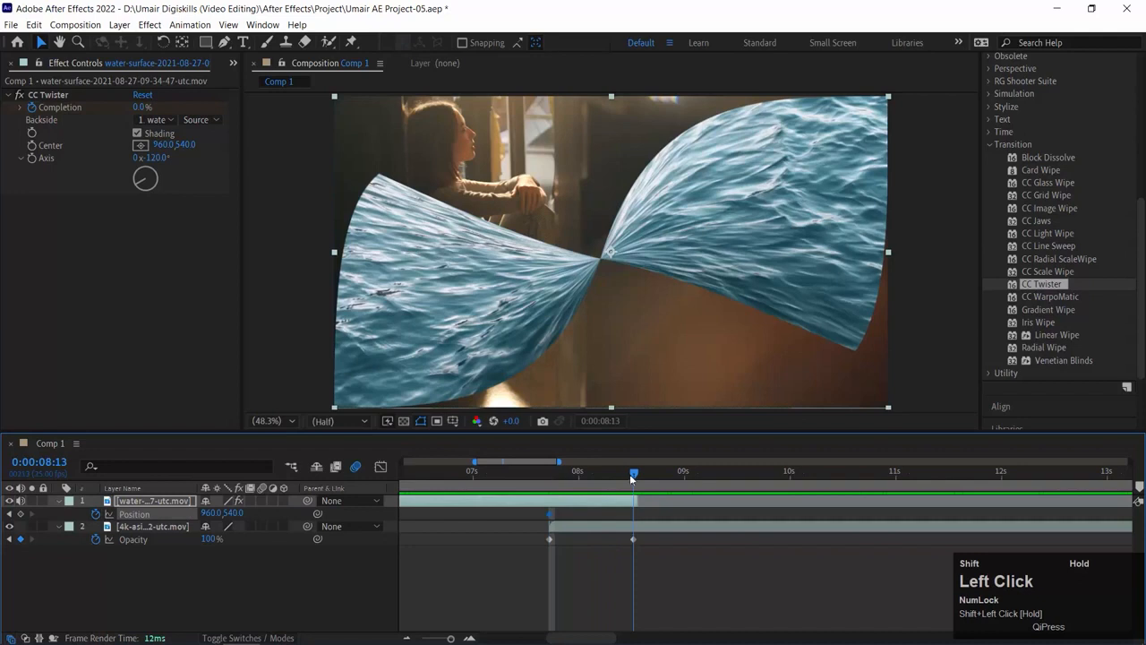
pyautogui.moveTo(208, 513); pyautogui.dragTo(130, 309)
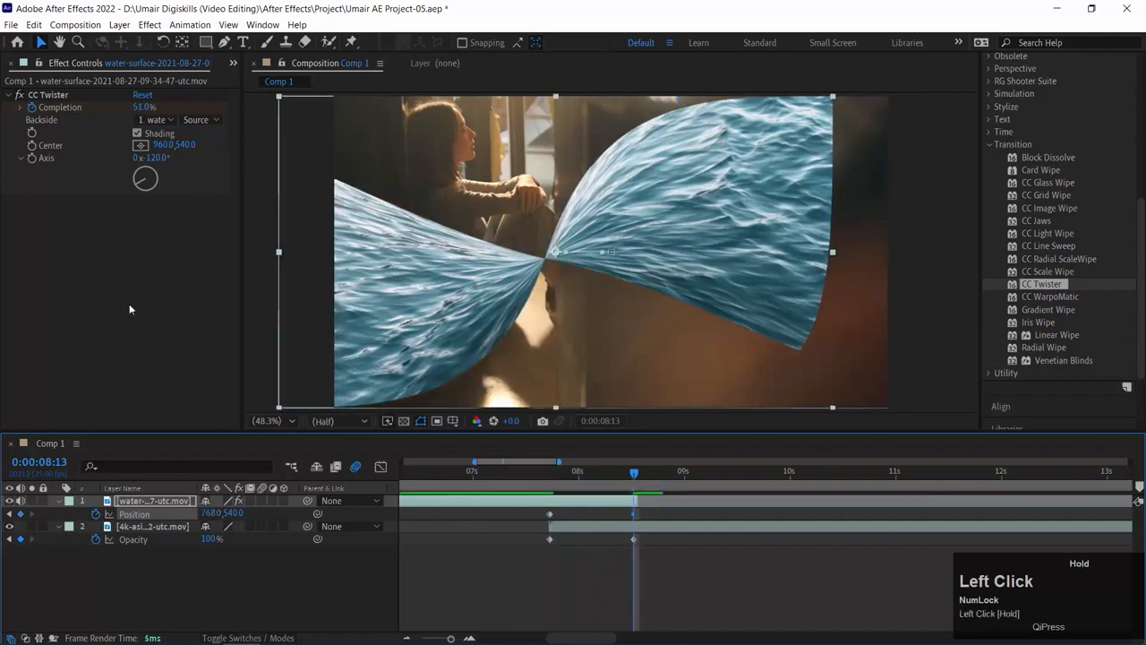
pyautogui.moveTo(208, 514); pyautogui.dragTo(68, 513)
pyautogui.moveTo(690, 224); pyautogui.dragTo(246, 224)
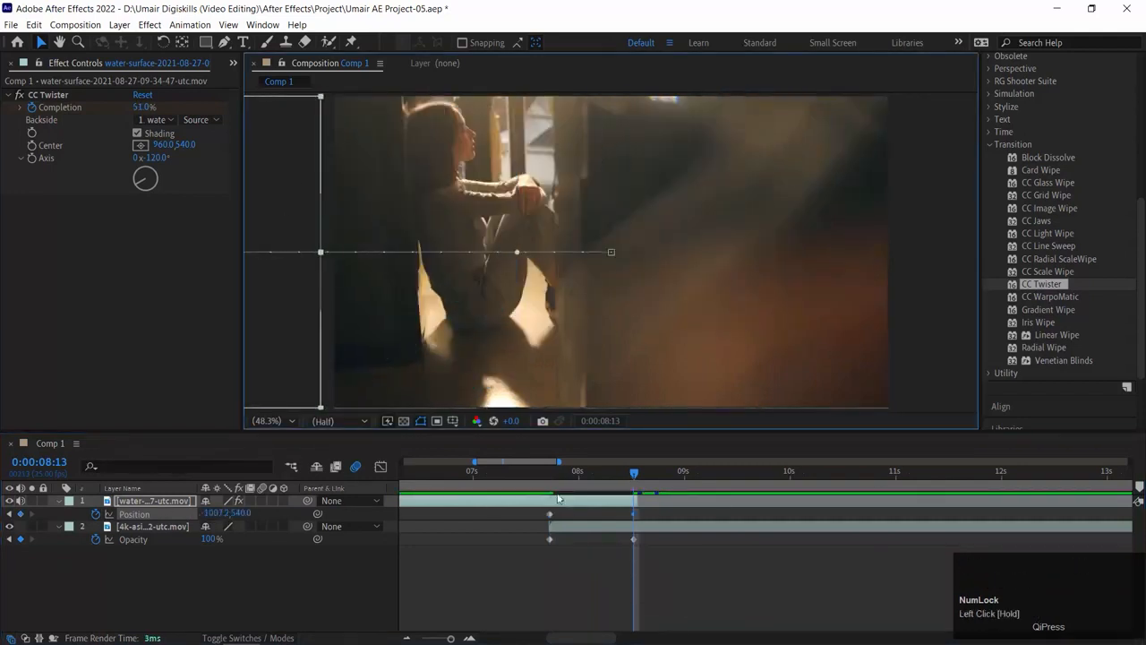
# Step: Play and scrub through the sliding CC Twister transition, returning to 0:00:07:18
pyautogui.press('space')
pyautogui.click(599, 473)
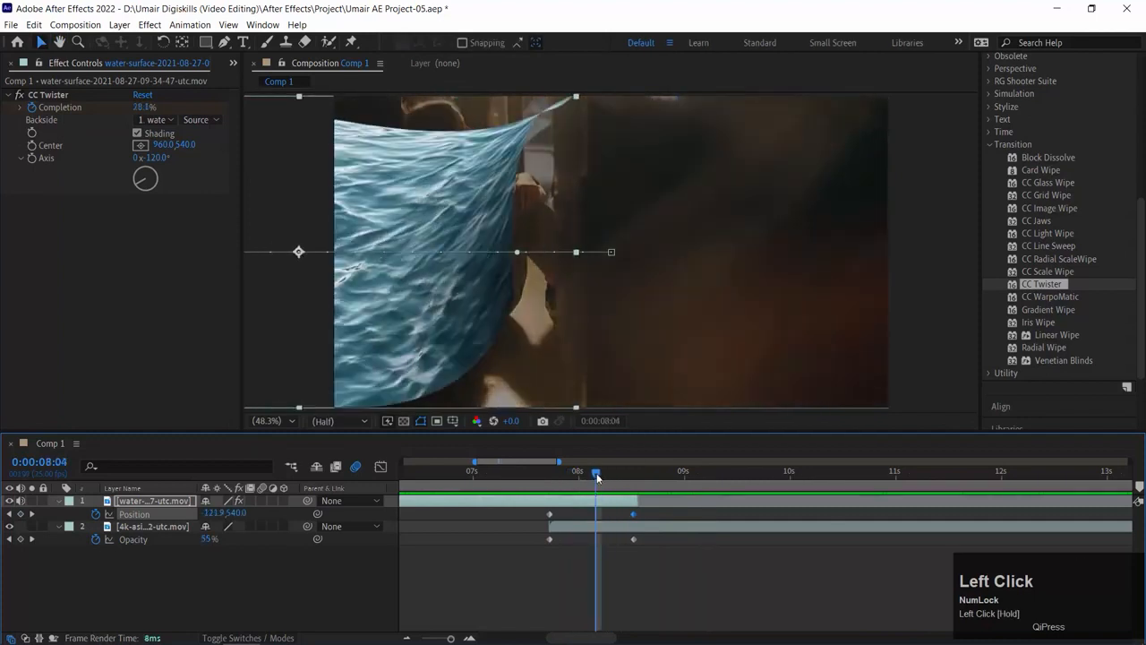
pyautogui.moveTo(597, 476); pyautogui.dragTo(547, 475)
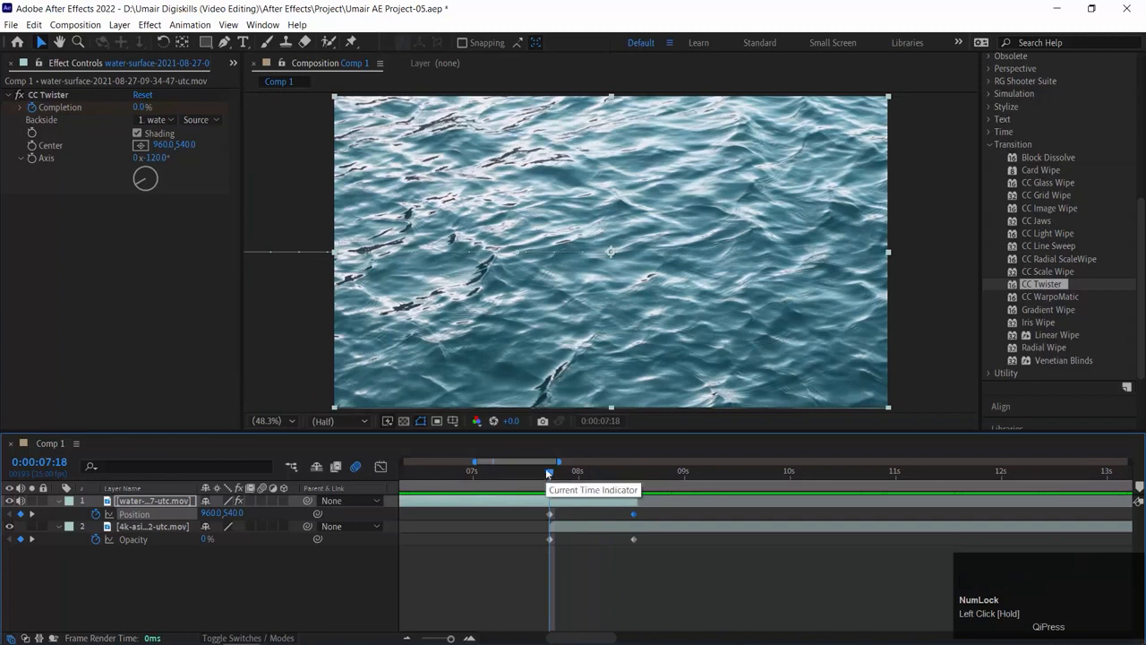